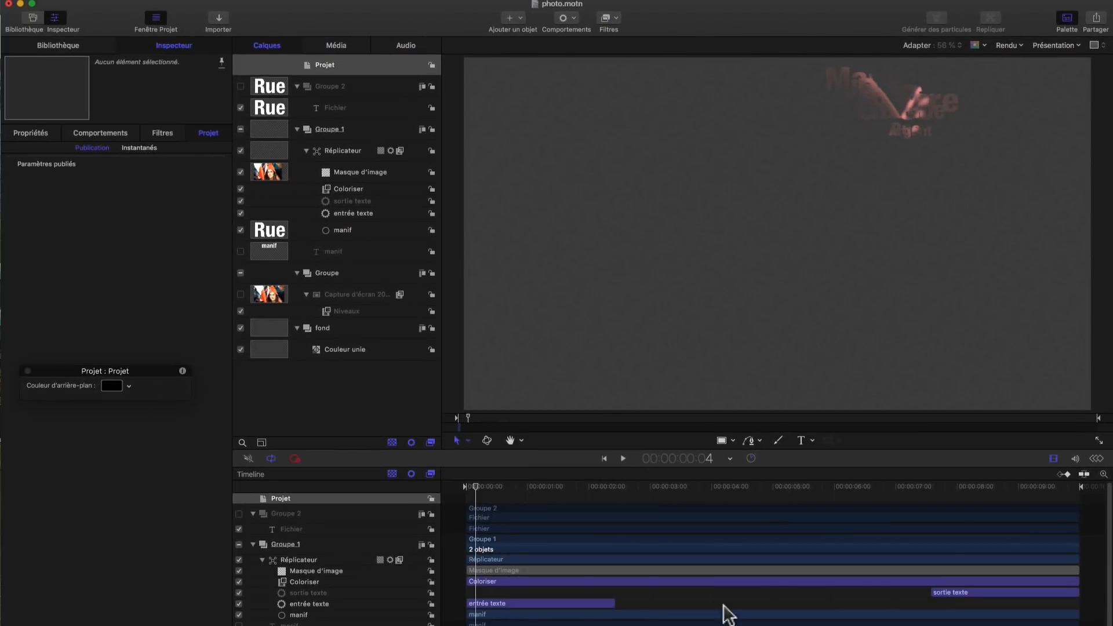
- Delete every existing layer of the project and import the image "Capture d'écran 2017-03-22 à 10.12.37.png" from the Desktop
key("super+a")
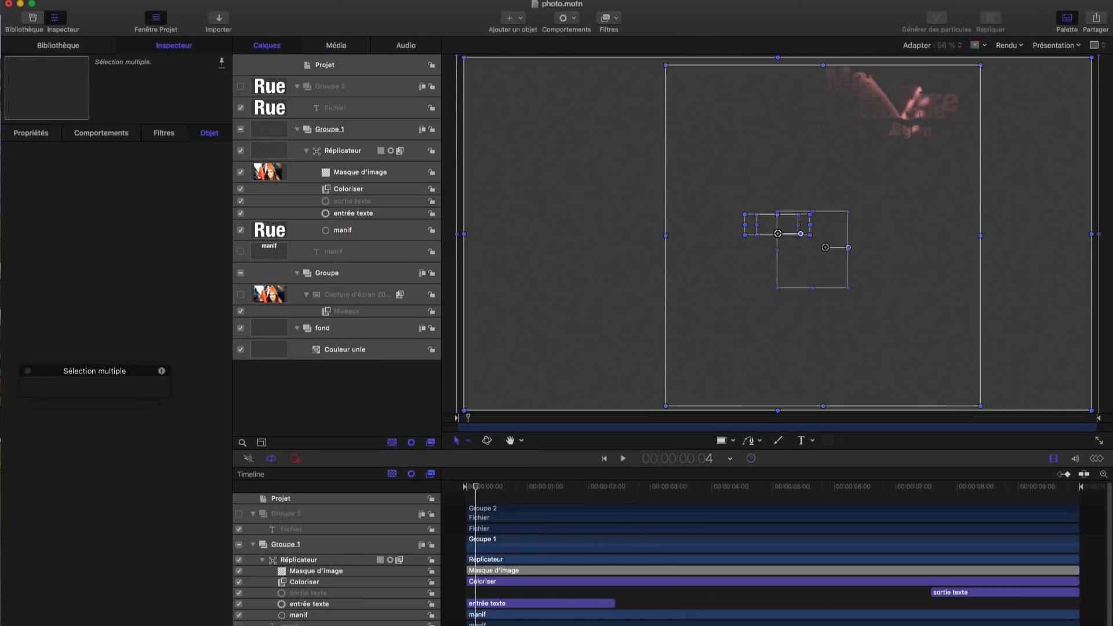
key("Delete")
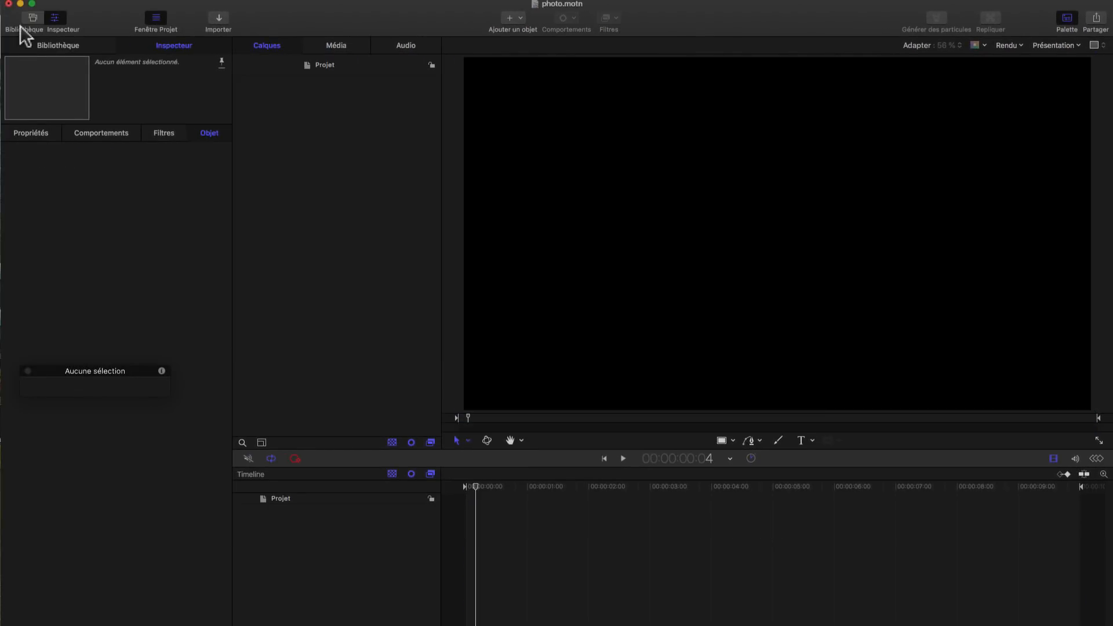
left_click(218, 22)
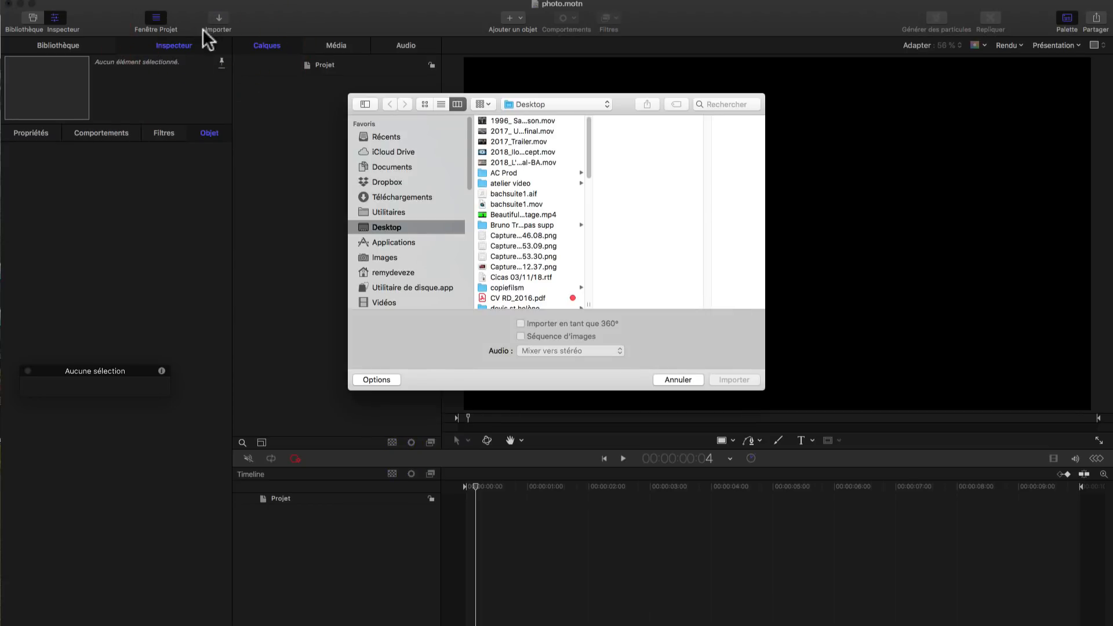
left_click_drag(587, 151, 588, 188)
left_click(494, 223)
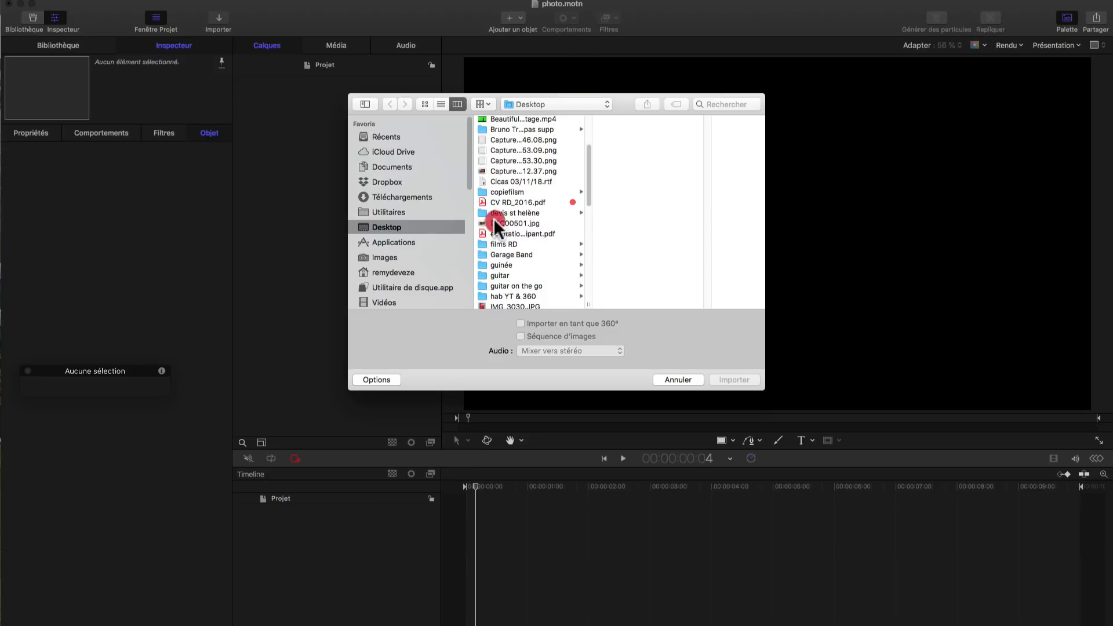
left_click(517, 171)
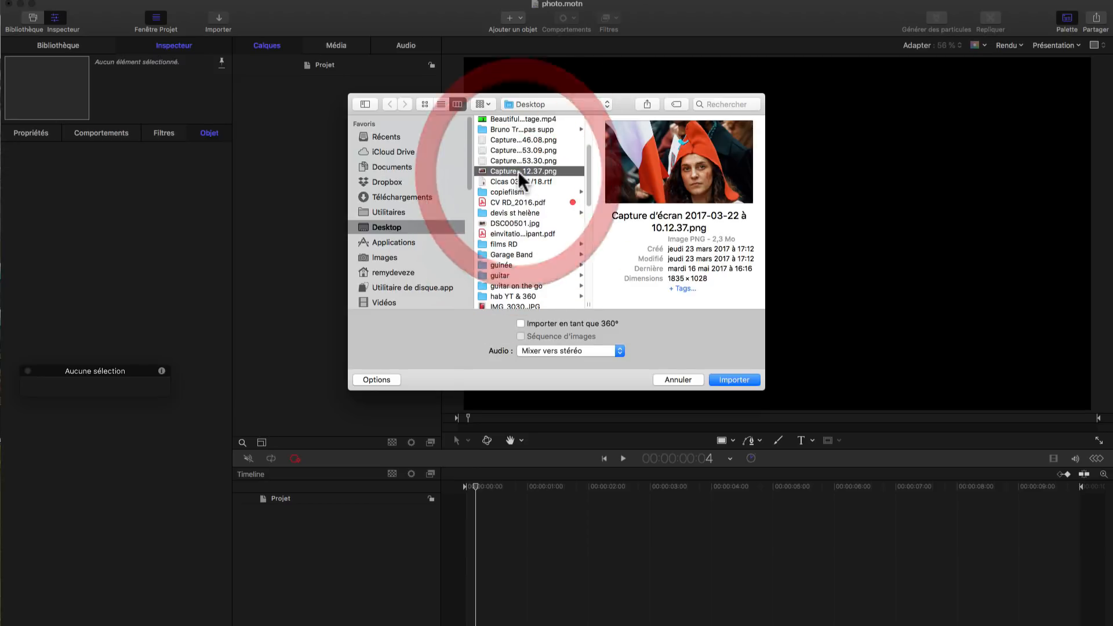
left_click(725, 375)
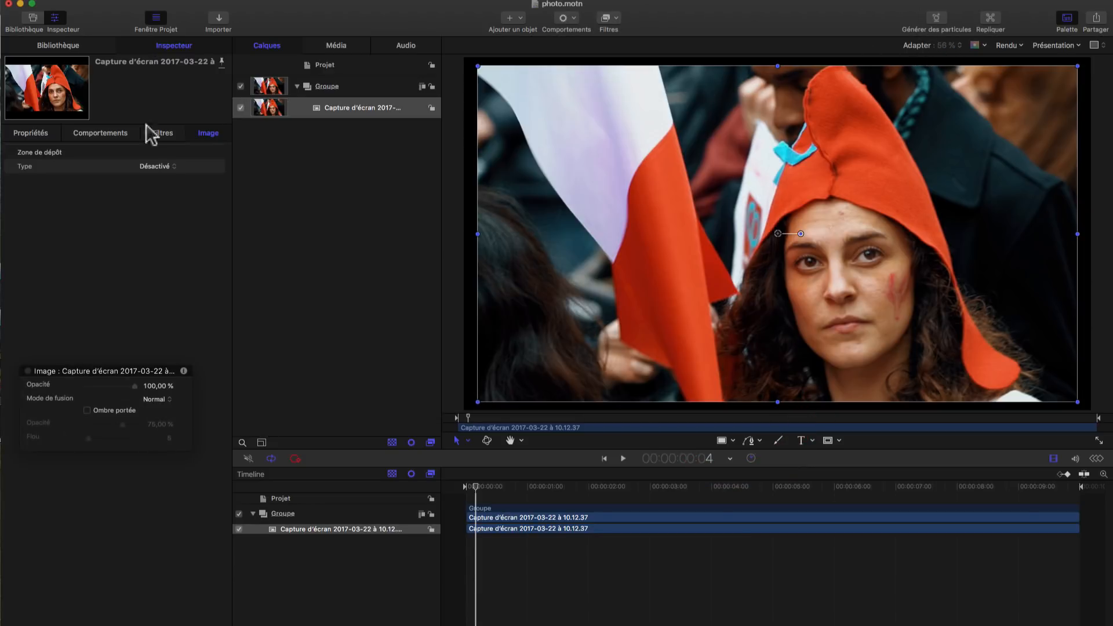
- Set the imported image's scale to 110 % so that it fills the whole frame
left_click(42, 135)
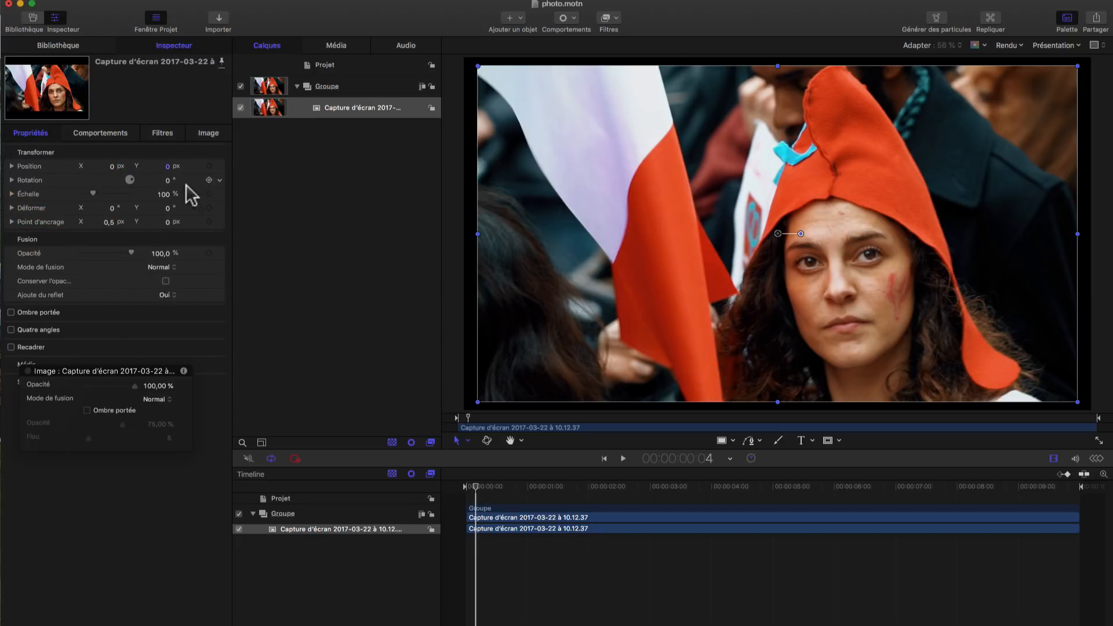
left_click(165, 195)
type("110")
key("Return")
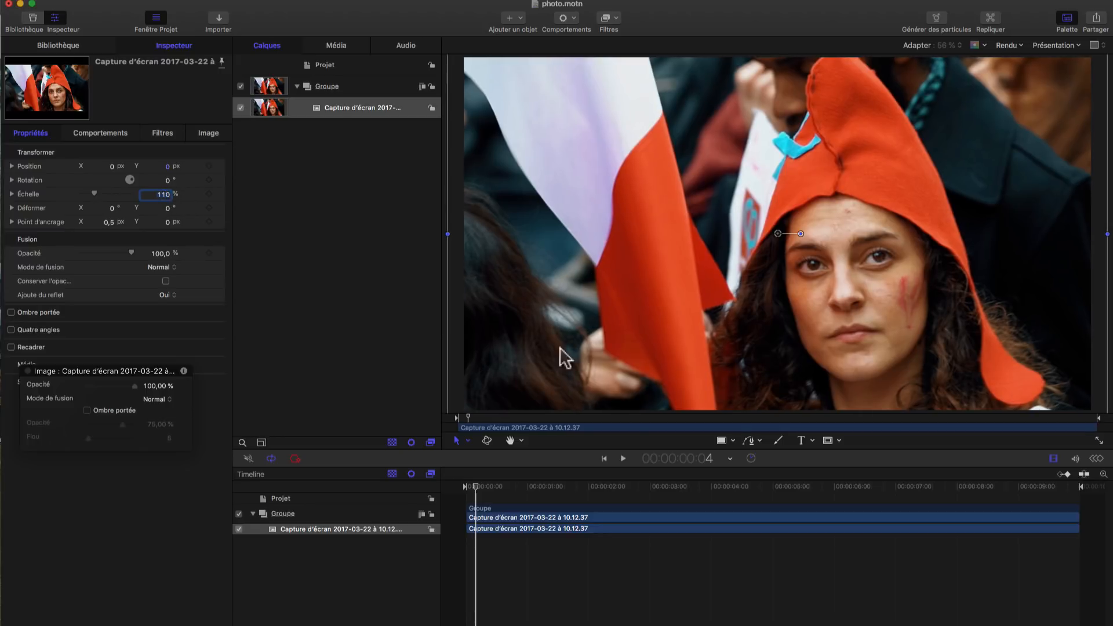
- Rename the group that contains the imported image as "fond"
left_click(335, 89)
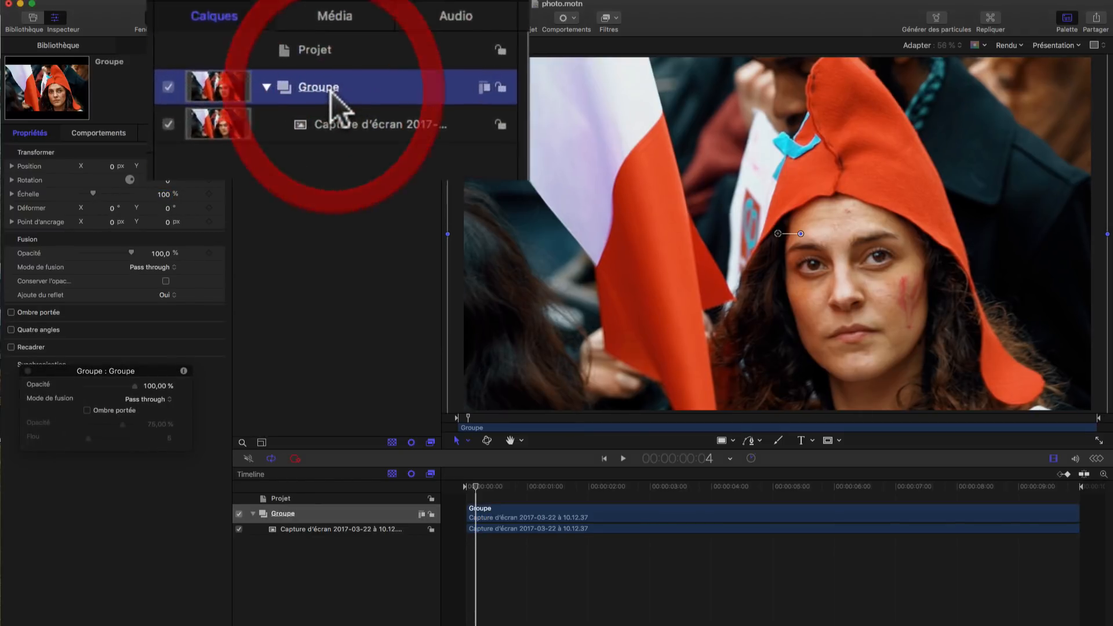
double_click(328, 87)
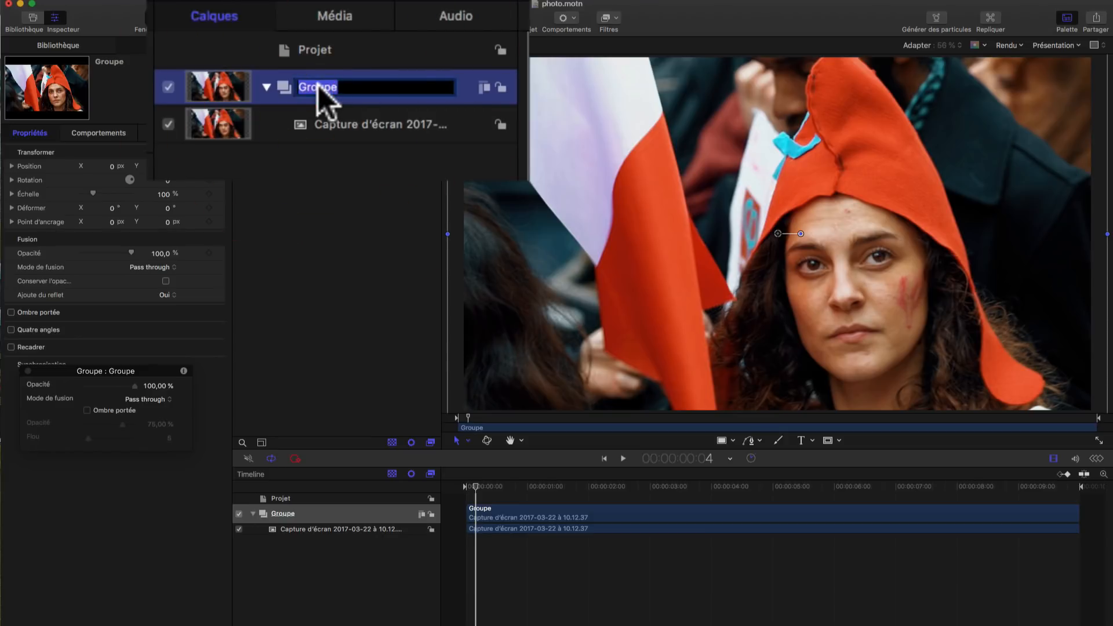
type("fond")
key("Return")
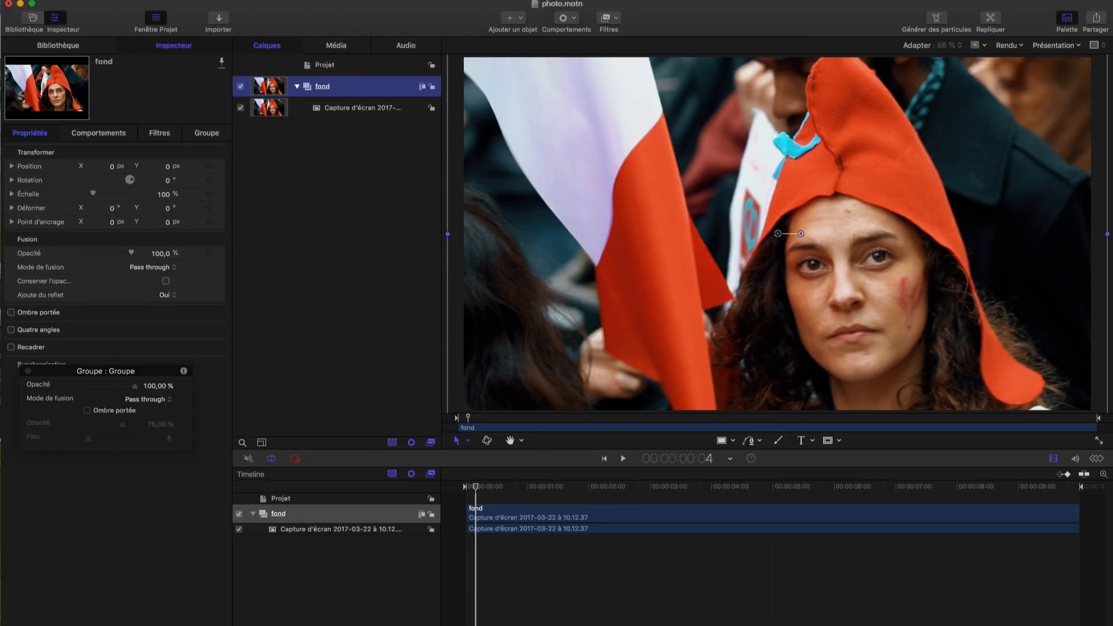
- Create a new group above fond and add the centre-aligned text "Colère" to it
right_click(307, 144)
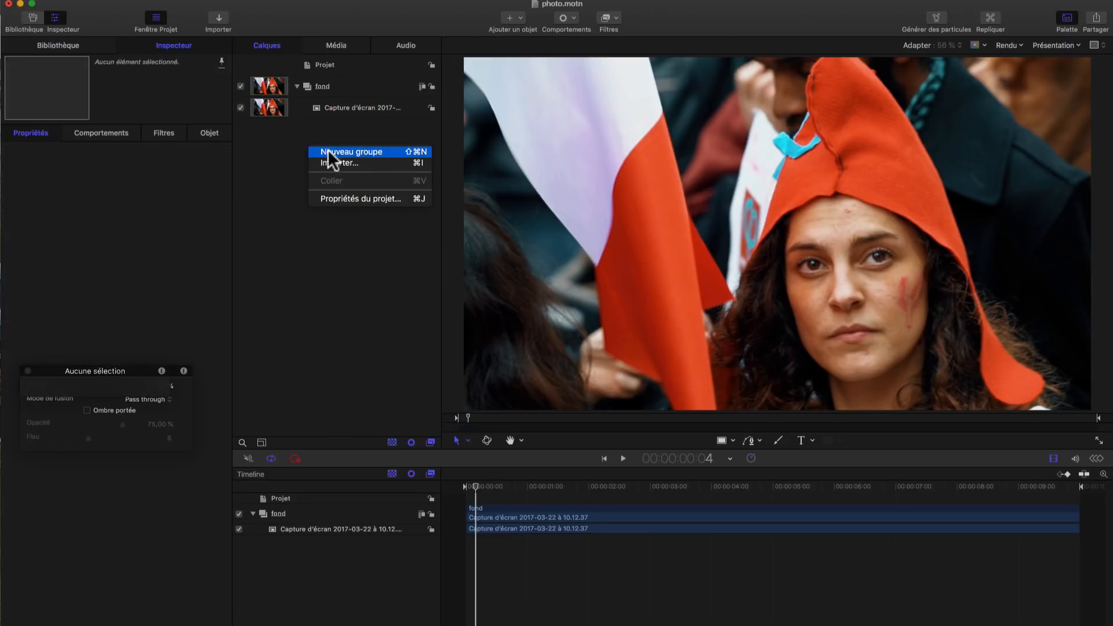
left_click(332, 149)
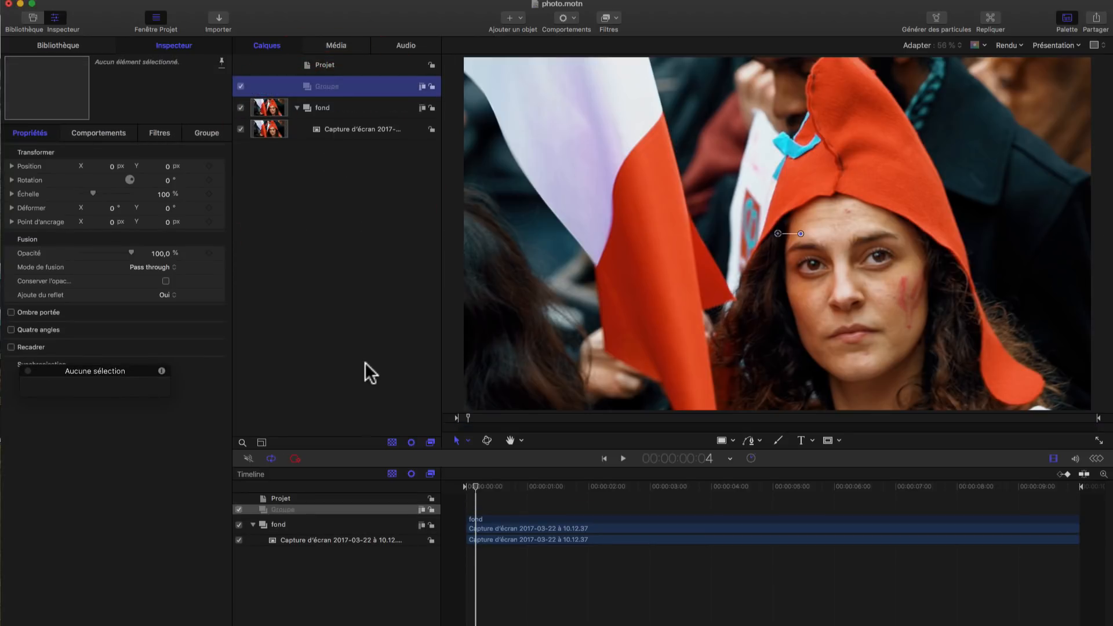
left_click(802, 442)
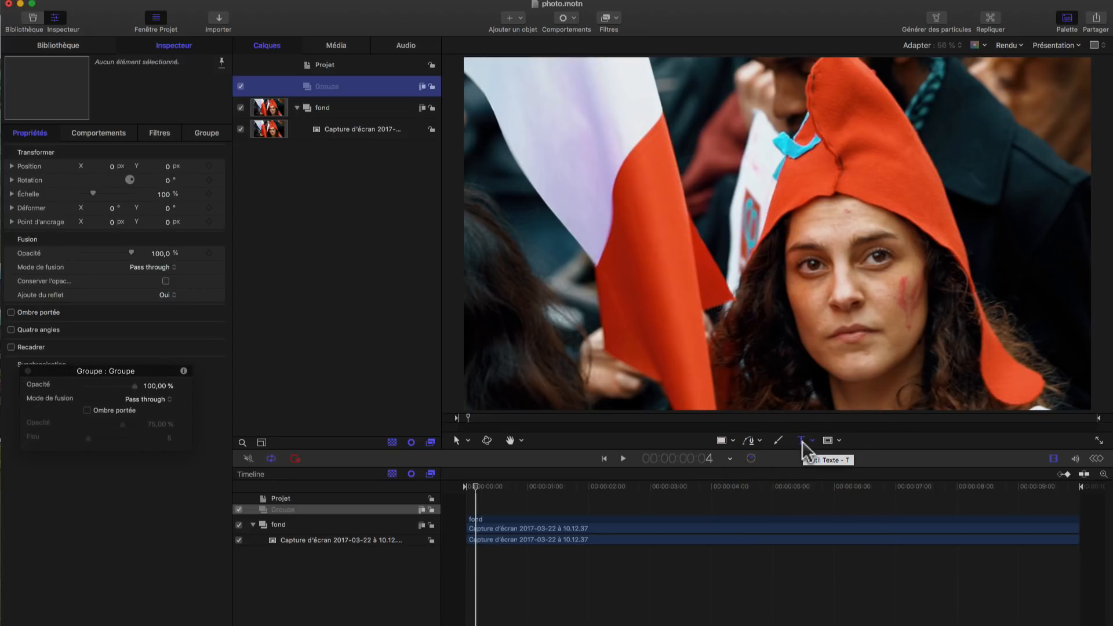
left_click(729, 257)
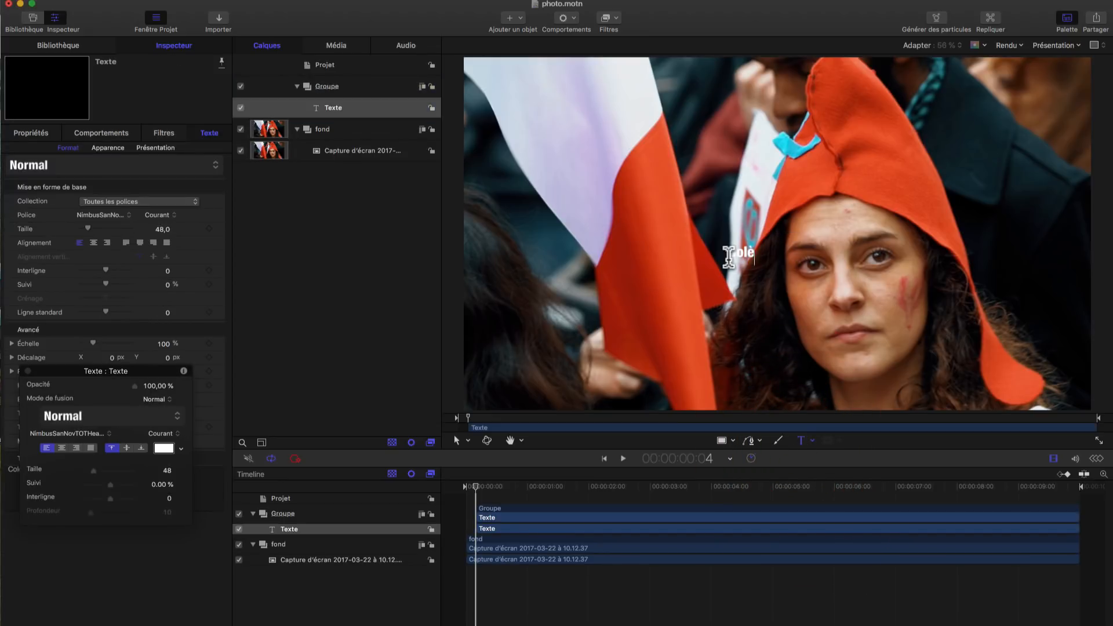
type("Colère")
left_click(61, 448)
- Set the Colère text to the Hiragino Kaku Gothic Std font at size 89, centre-aligned
left_click_drag(139, 371, 354, 226)
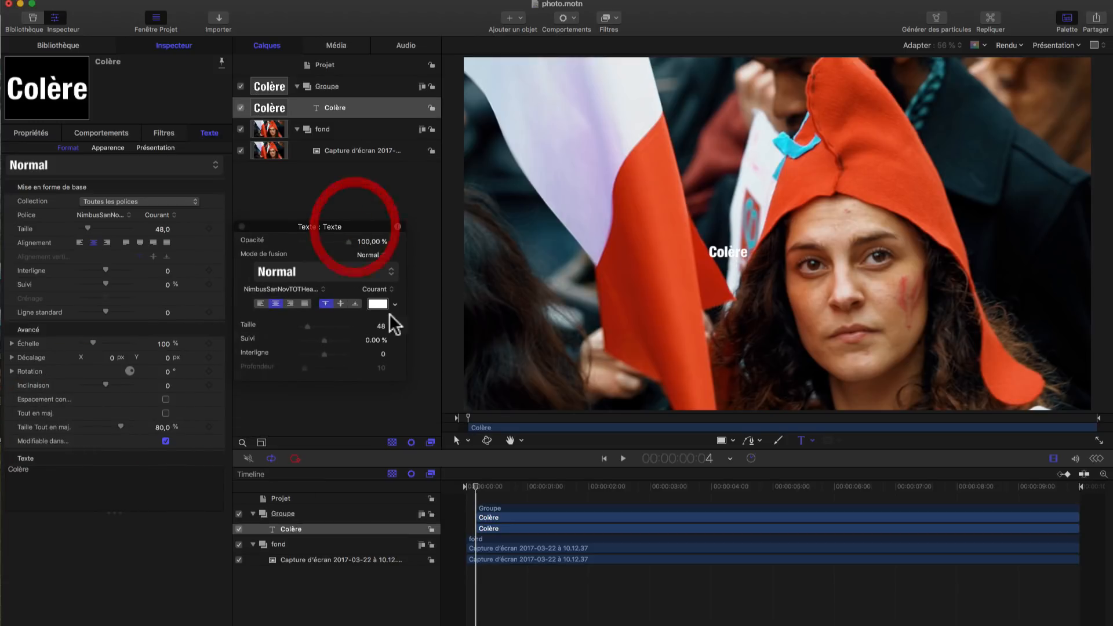
left_click(322, 288)
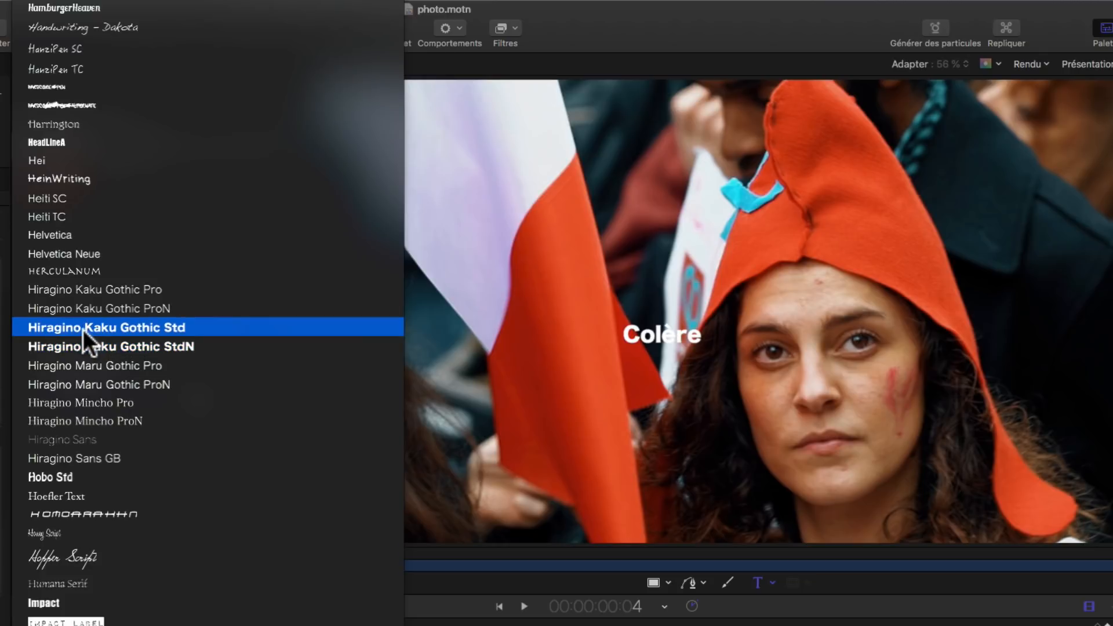
left_click(82, 327)
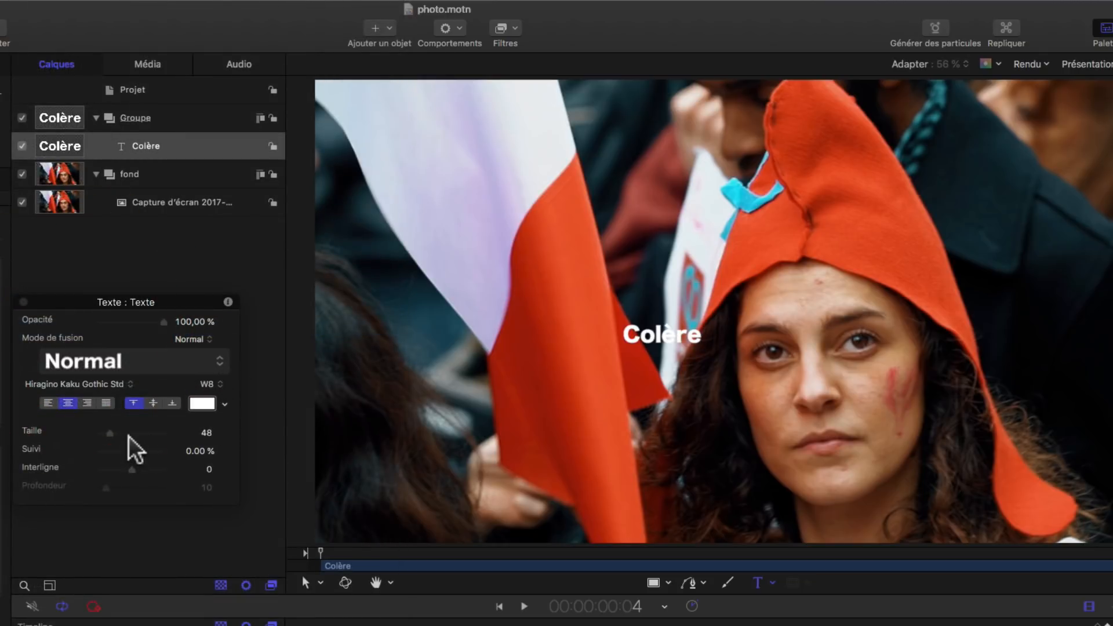
left_click_drag(110, 433, 120, 432)
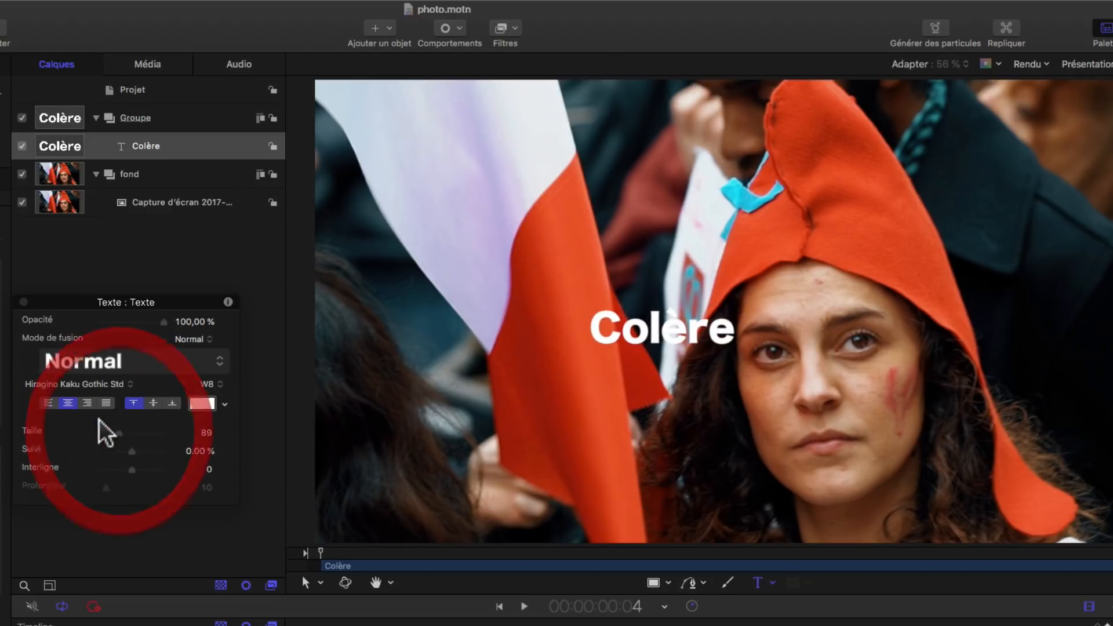
left_click(68, 404)
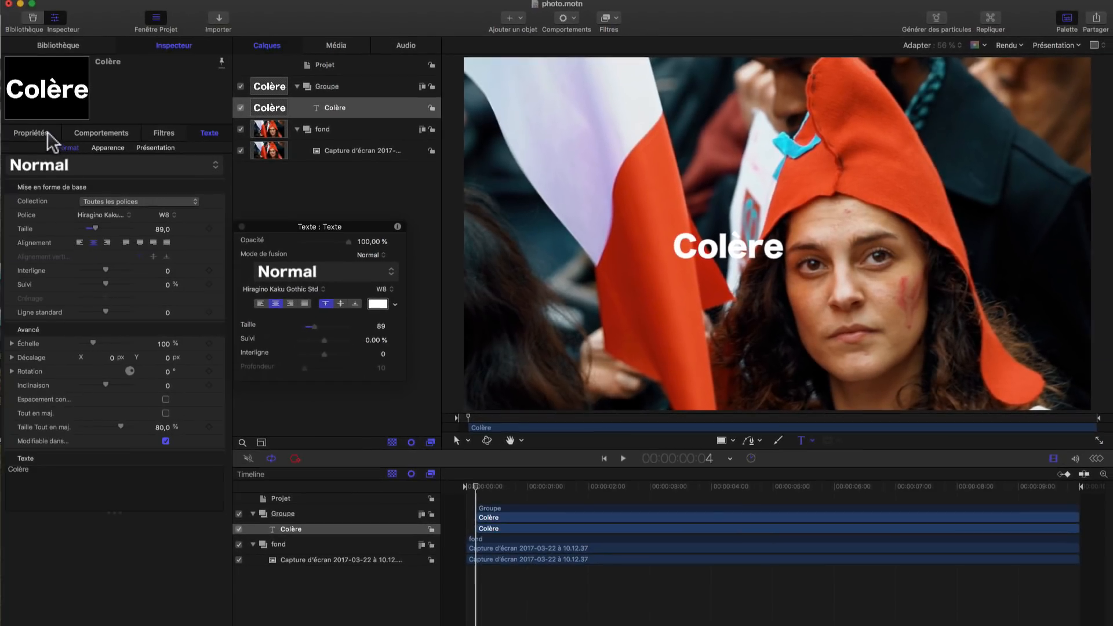
- Reset the transform parameters of the Colère text to bring it back to the frame's centre
left_click(41, 133)
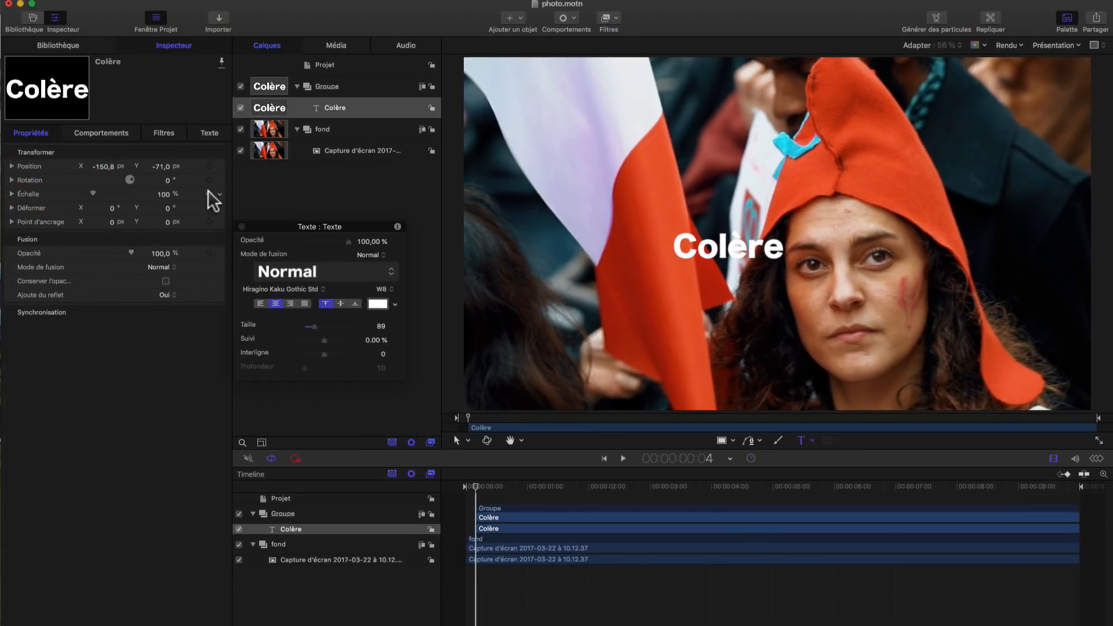
left_click(217, 149)
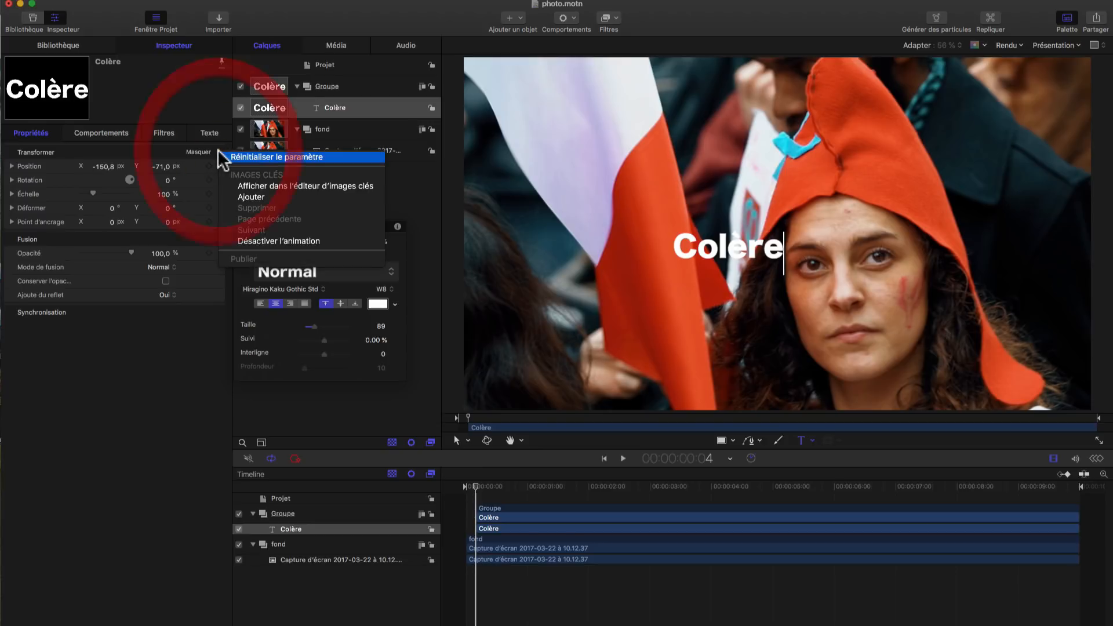
left_click(243, 165)
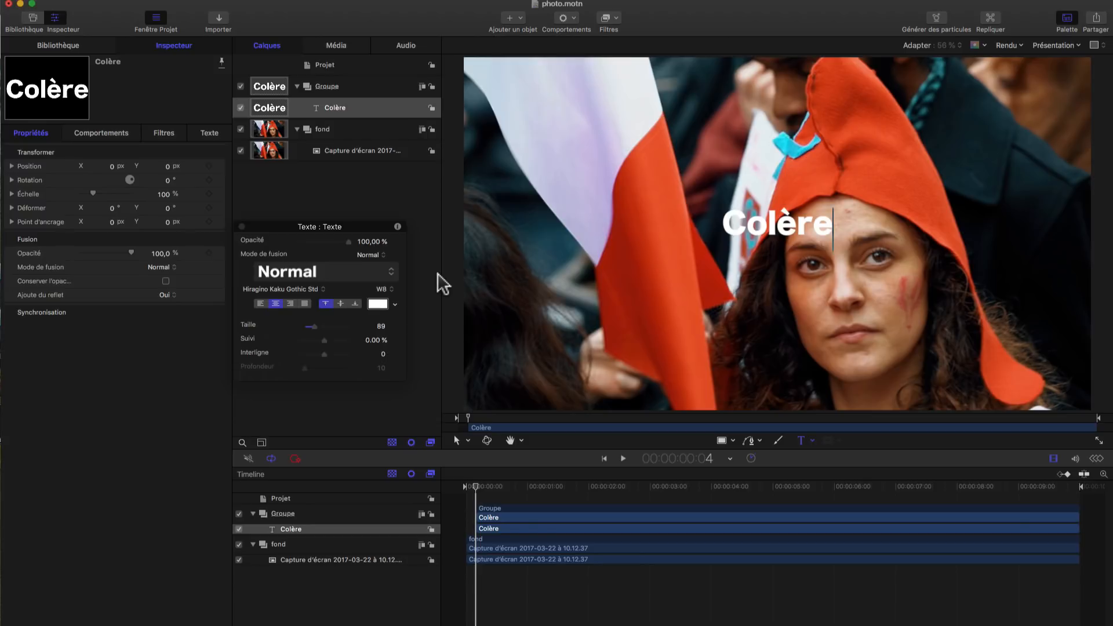
- Create a replicator from the Colère text layer
left_click_drag(261, 225, 277, 255)
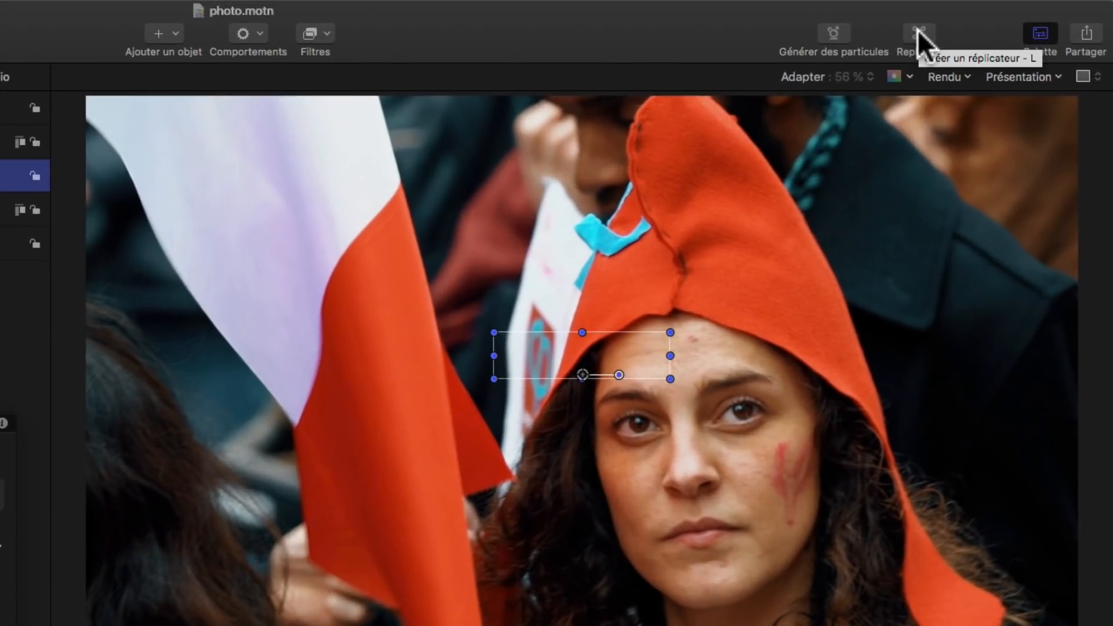
left_click(918, 33)
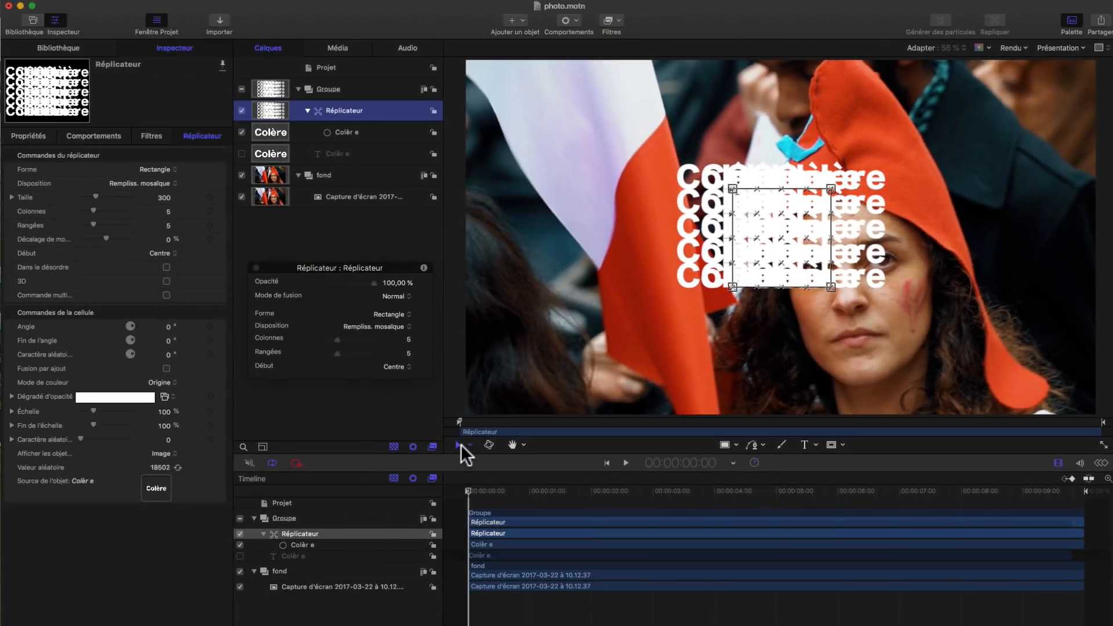
left_click(1074, 47)
left_click(1075, 44)
- Move the replicator over the woman's face and enlarge its rectangle to a size of about 935
left_click_drag(782, 244, 871, 262)
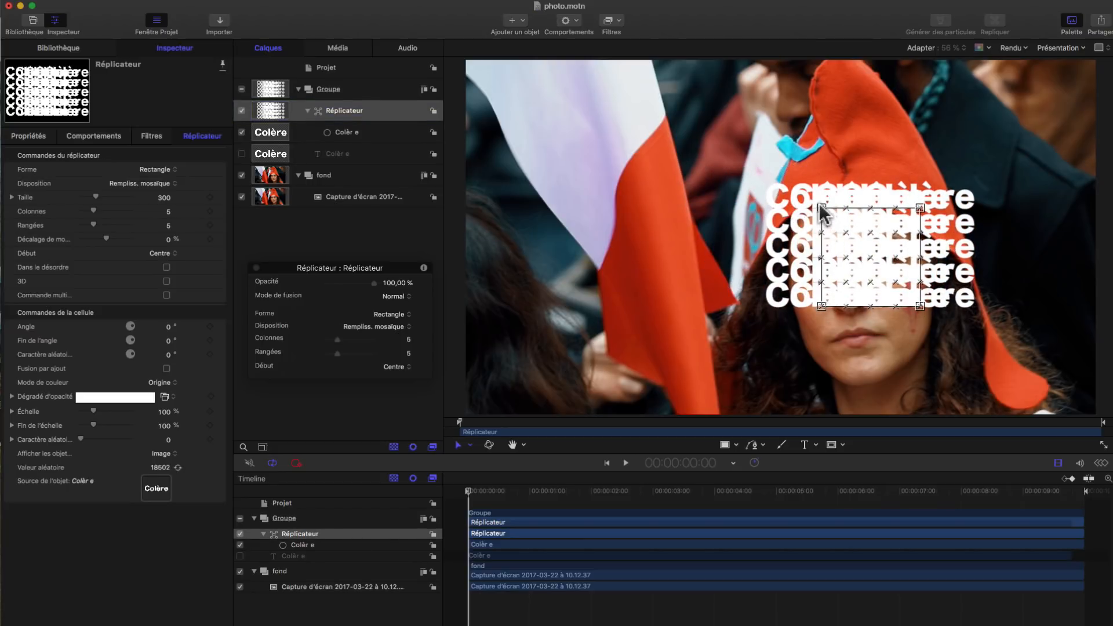
left_click_drag(821, 207, 803, 150)
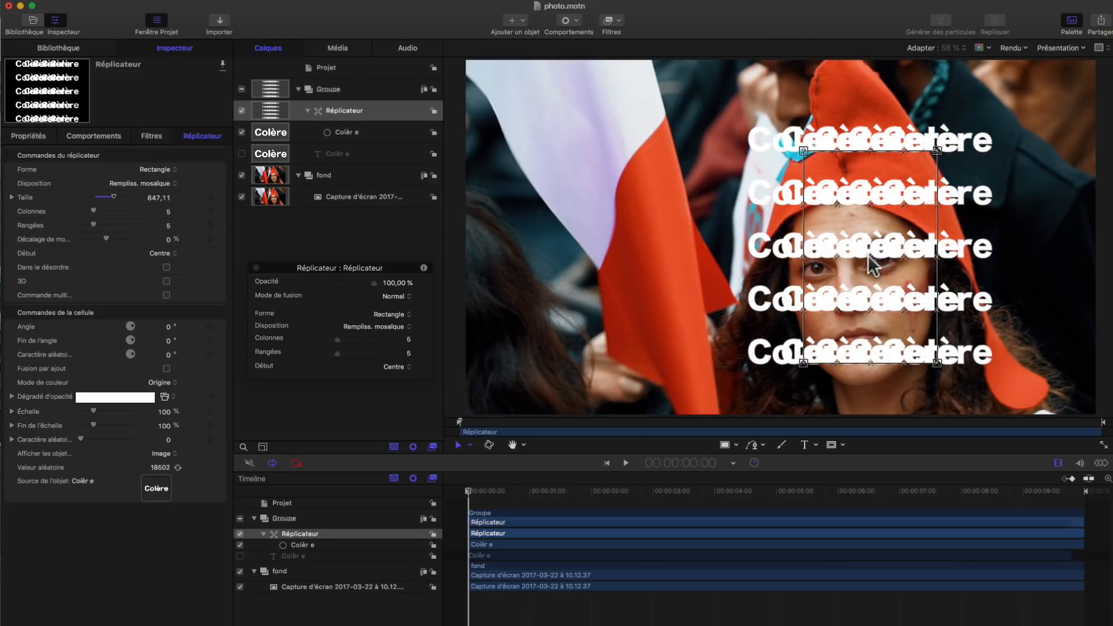
left_click_drag(803, 363, 769, 415)
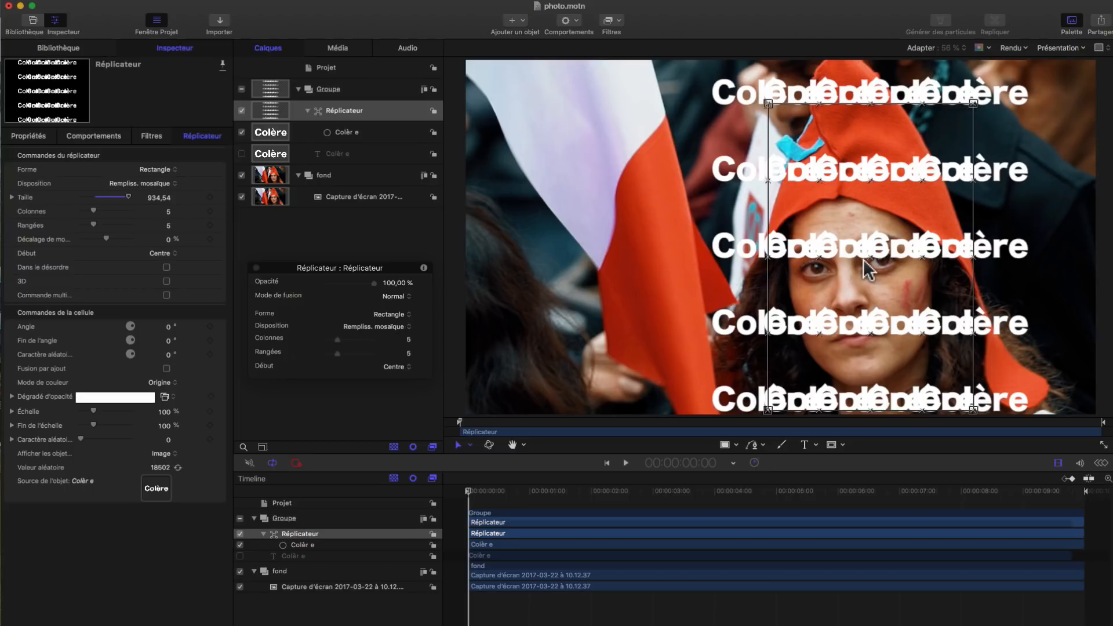
- Change the replicator's shape to Cercle, enlarge its radius to about 604 and recentre it over the woman's face
left_click(167, 171)
left_click(165, 179)
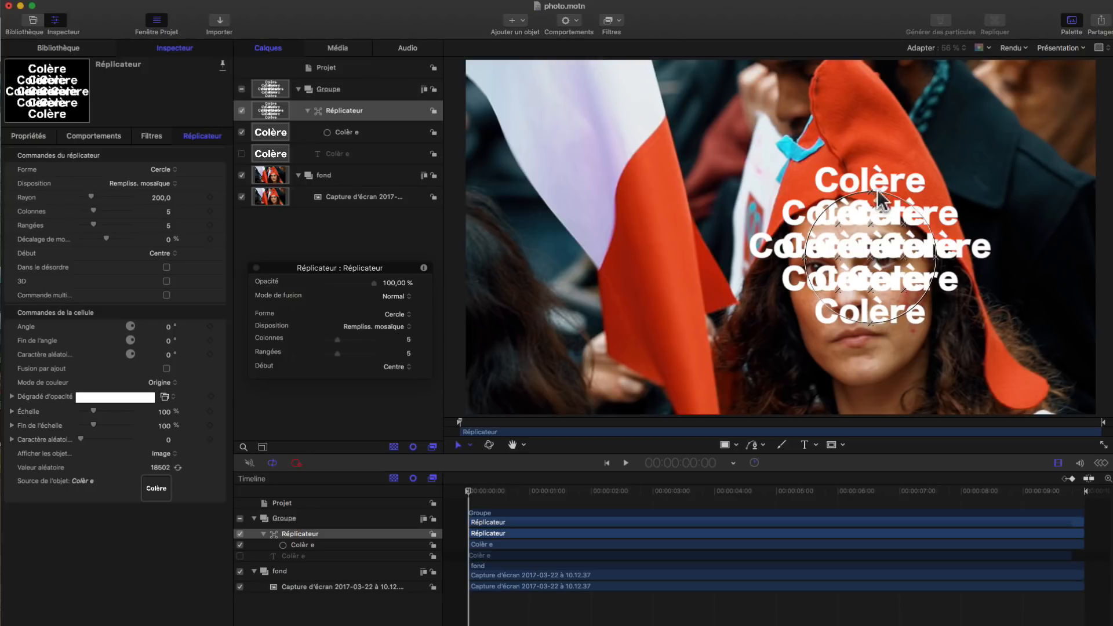
left_click_drag(869, 194, 862, 62)
left_click_drag(867, 260, 860, 245)
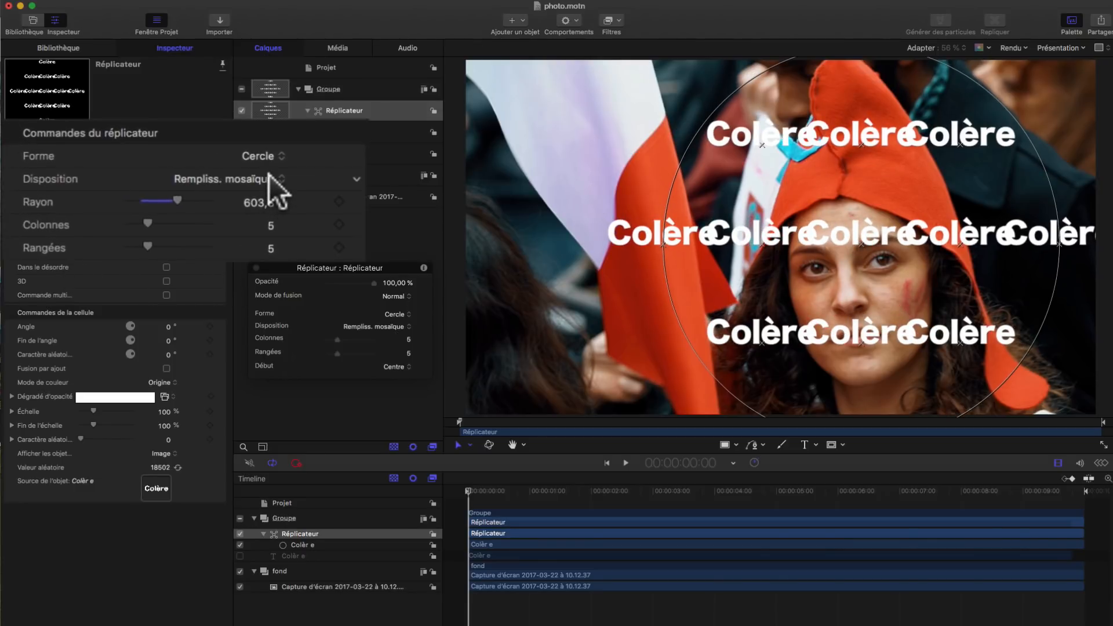
- Arrange the replicator's cells with Rempliss. aléatoire and set the number of points to 150
left_click(269, 178)
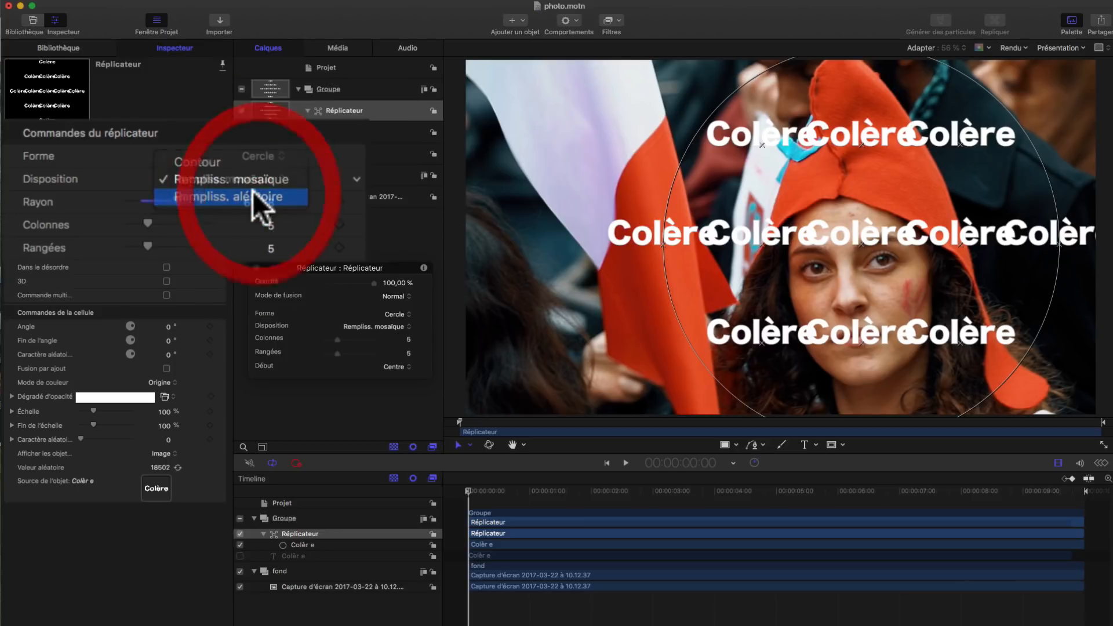
left_click(253, 191)
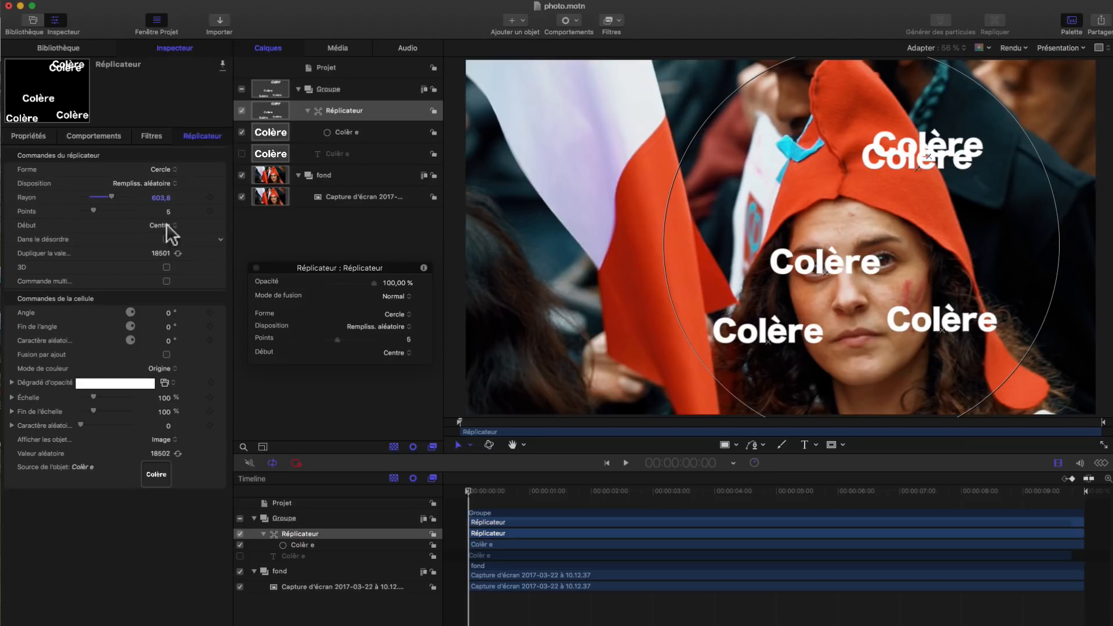
left_click(270, 225)
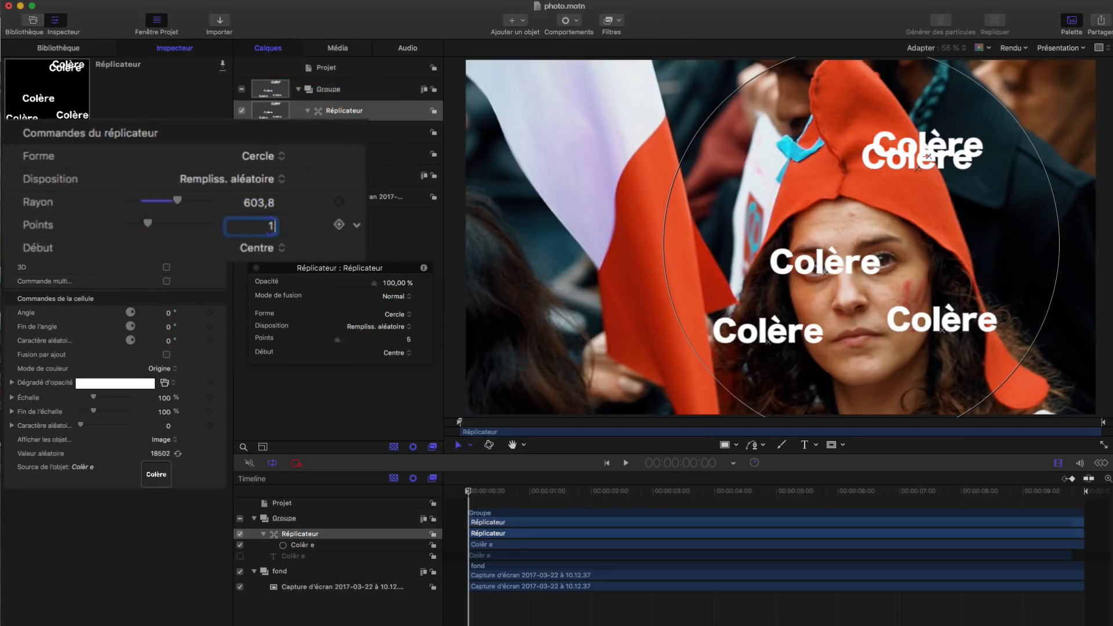
type("150")
key("Return")
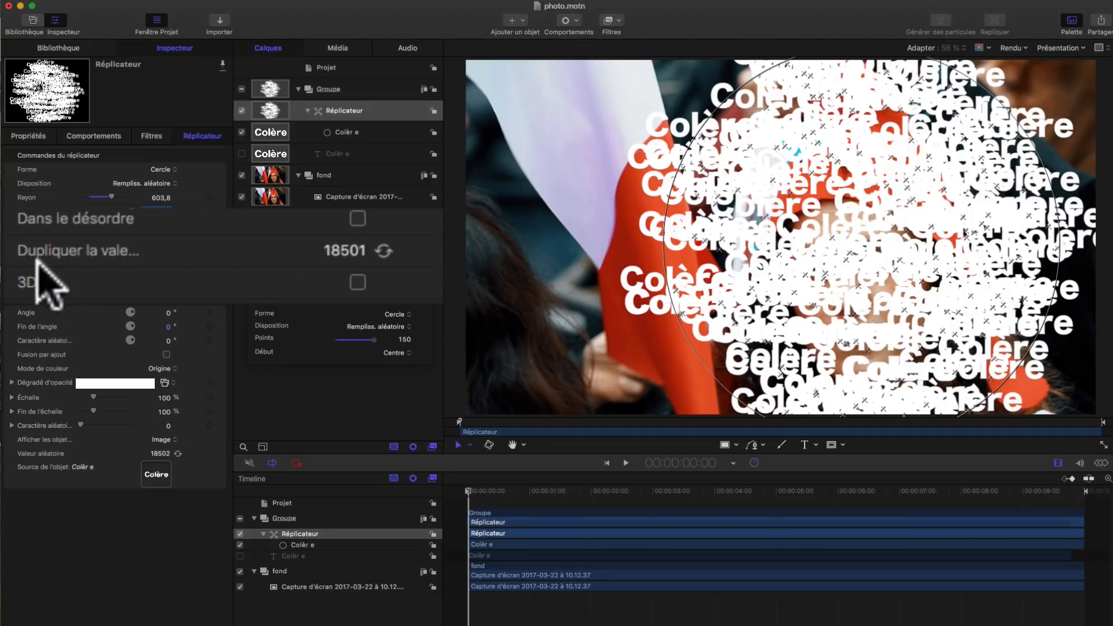
- Regenerate the replicator's random duplication value three times to vary how the words are scattered
left_click(382, 249)
left_click(383, 248)
left_click(382, 248)
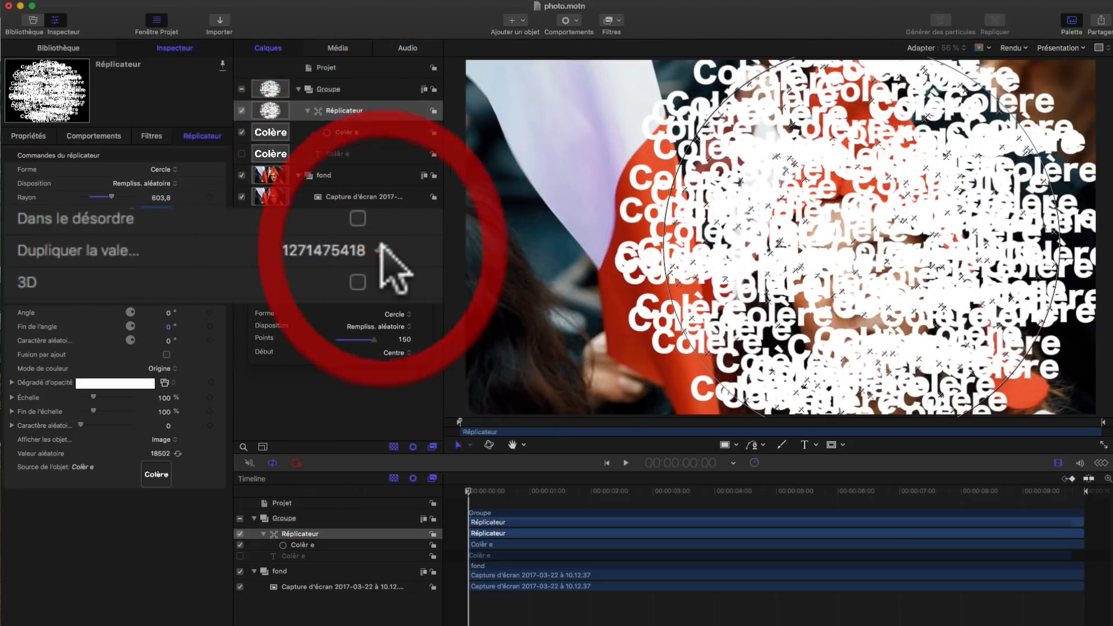
- Reshuffle the scattered words by regenerating the replicator's random duplication value twice more
left_click(383, 248)
left_click(383, 248)
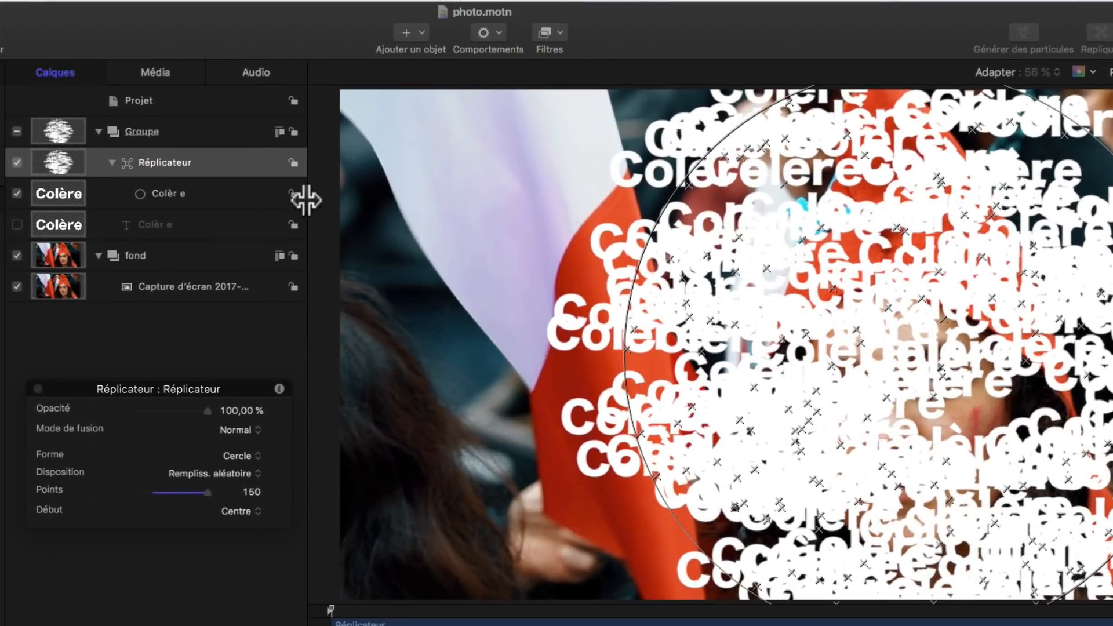
- Add an image mask to the replicator, using the photo layer as its source and Luminance as the source channel
right_click(157, 164)
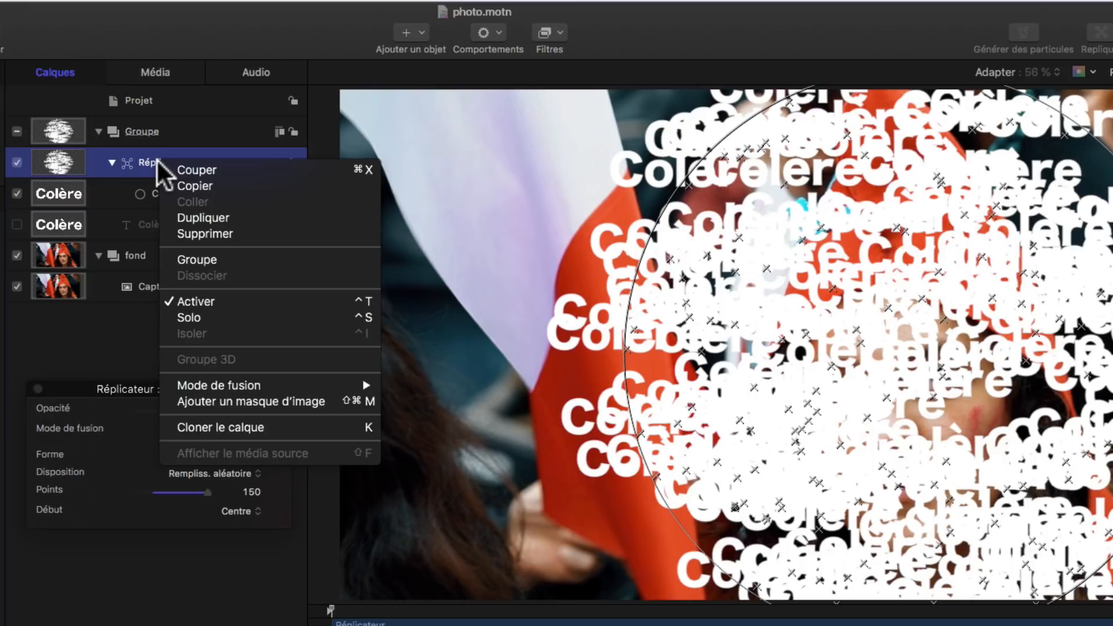
left_click(252, 404)
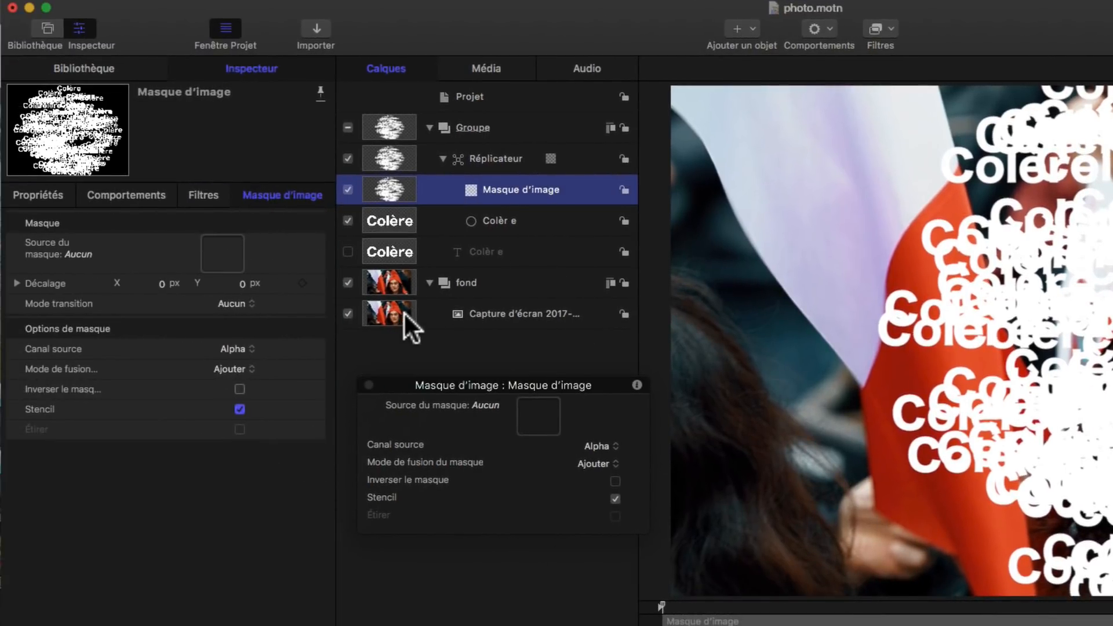
left_click_drag(397, 319, 223, 259)
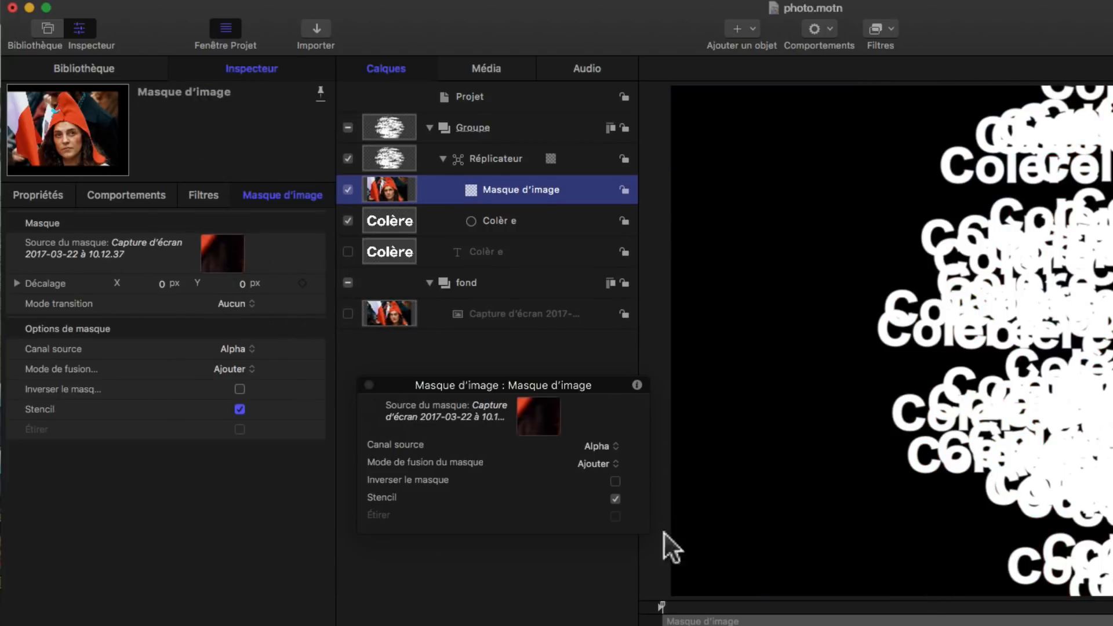
left_click(244, 348)
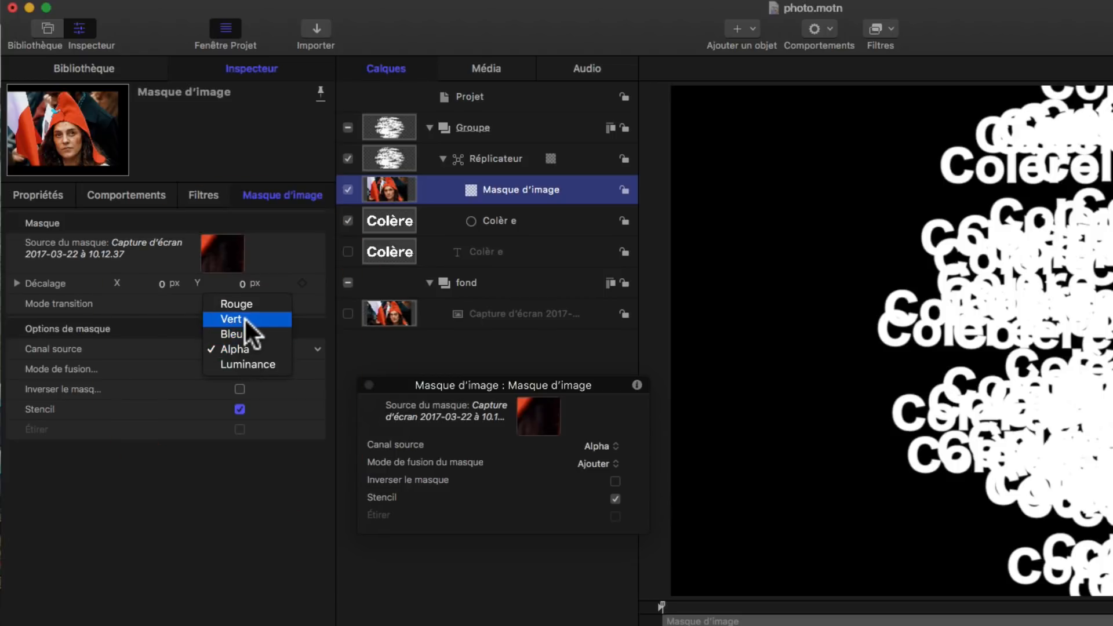
left_click(247, 365)
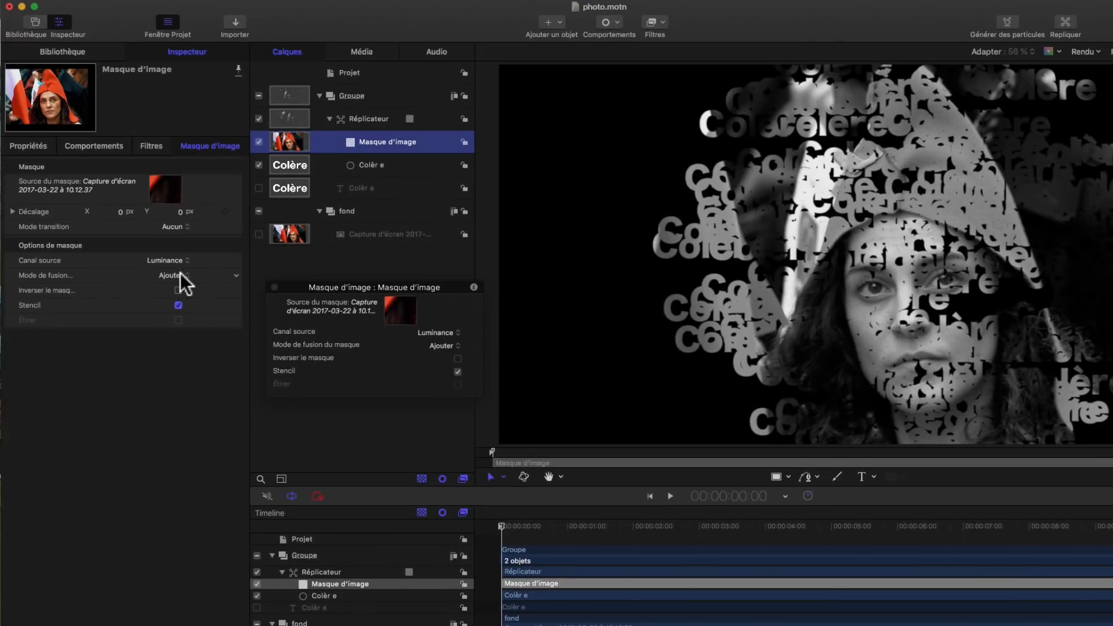
- Compare the image mask's Rouge, Vert, Bleu and Luminance source channels, and settle on Rouge
left_click(178, 259)
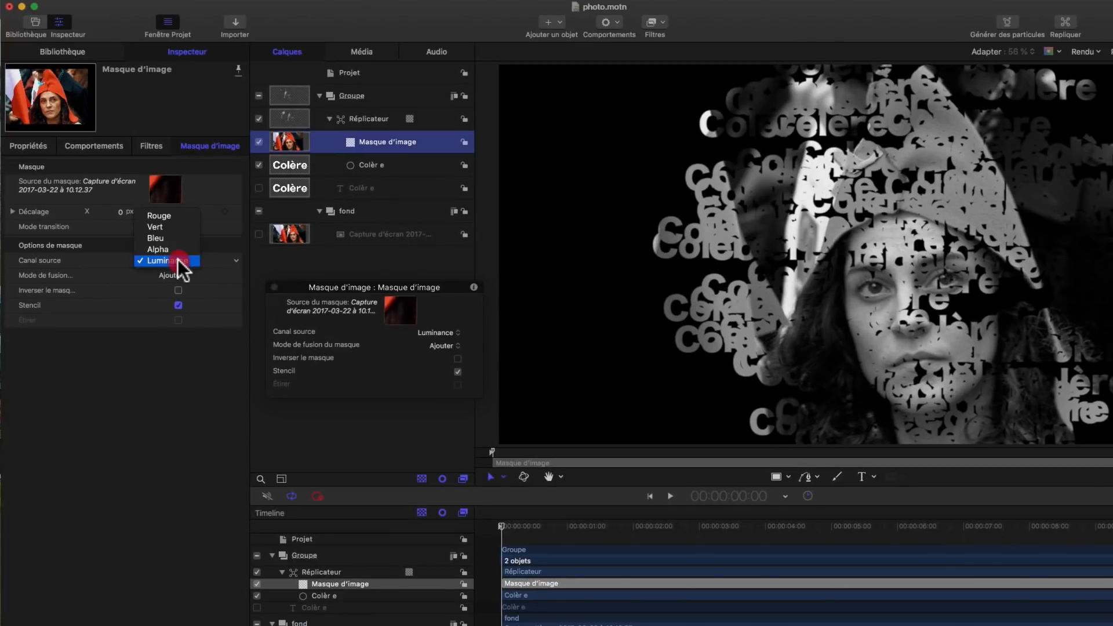
left_click(174, 217)
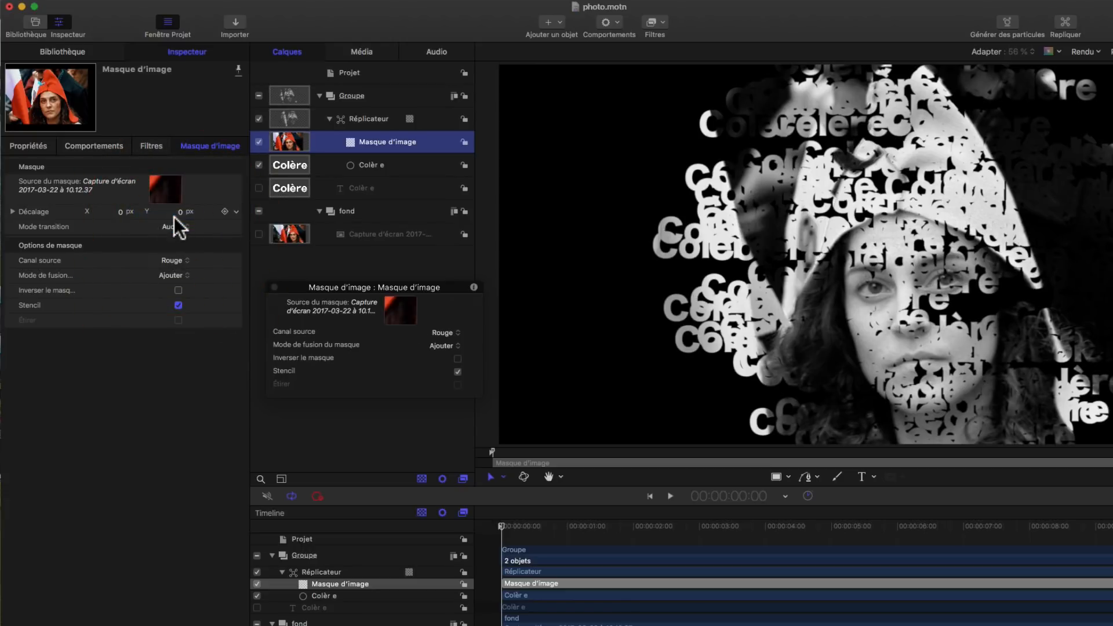
left_click(176, 259)
left_click(179, 269)
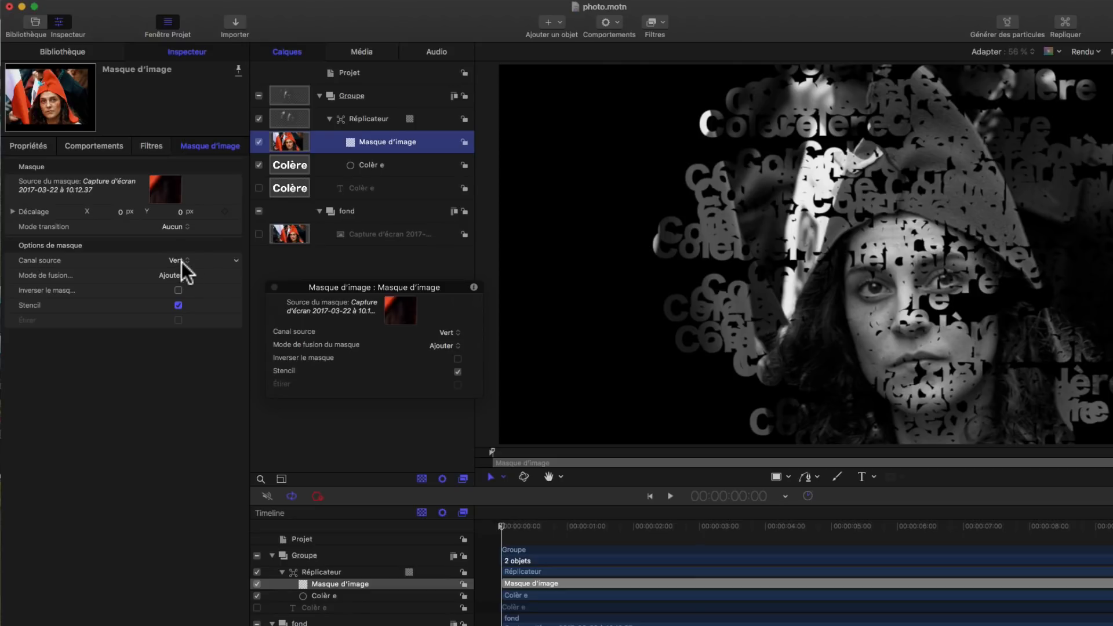
left_click(177, 260)
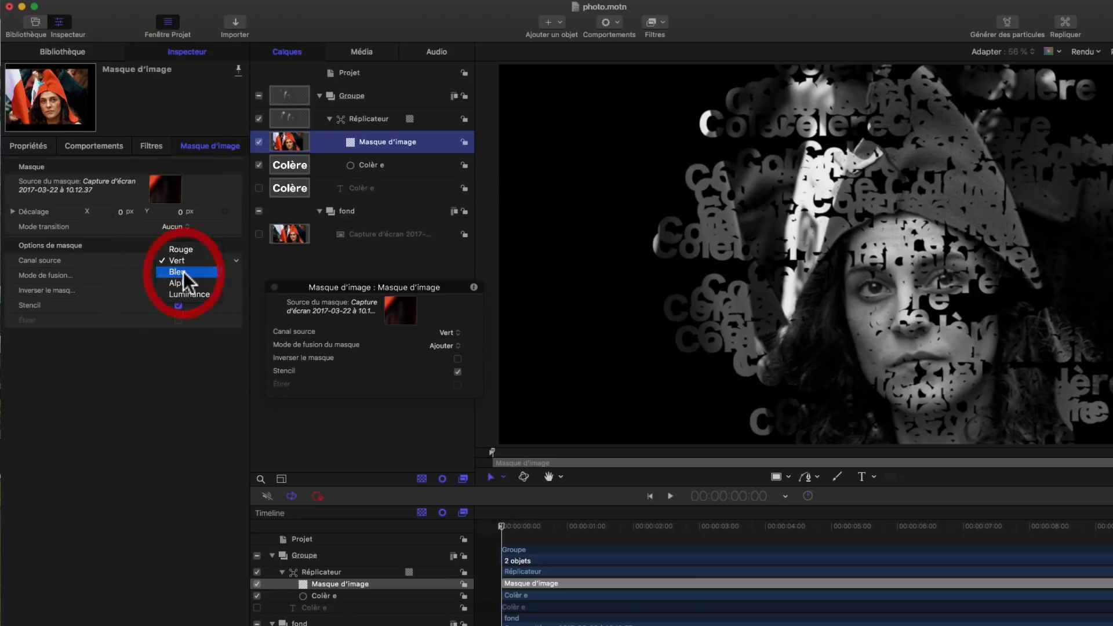
left_click(183, 271)
left_click(176, 259)
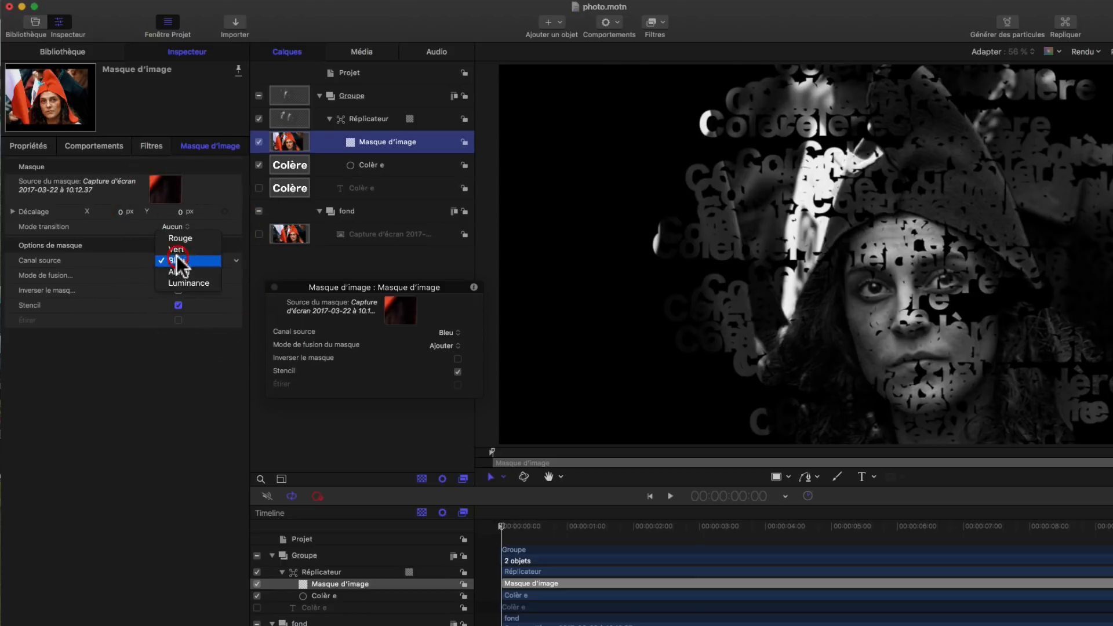
left_click(179, 276)
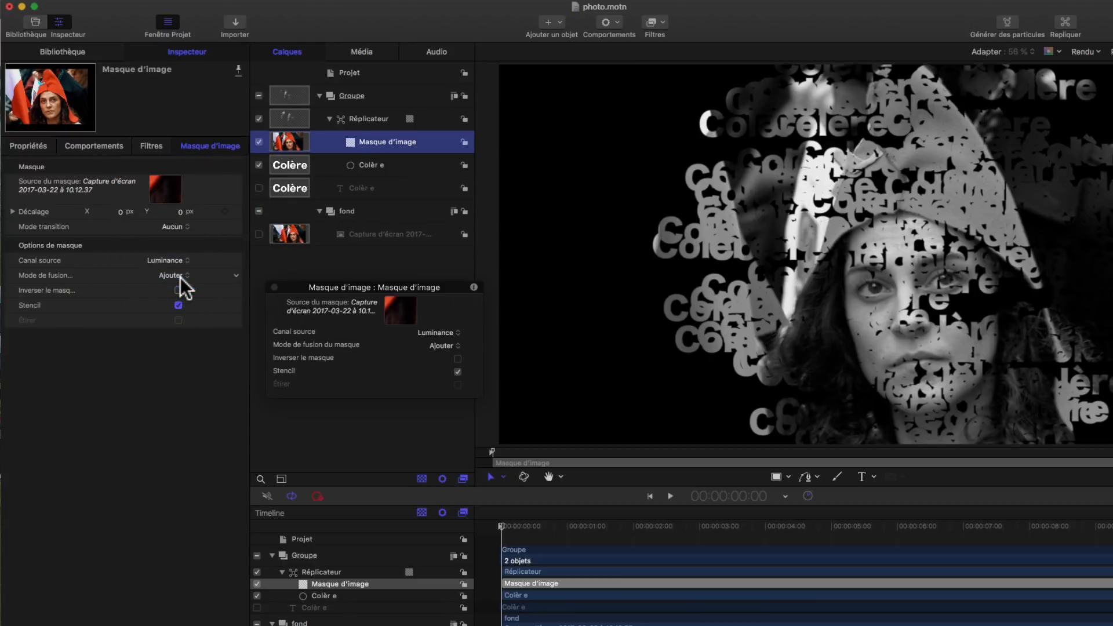
left_click(179, 260)
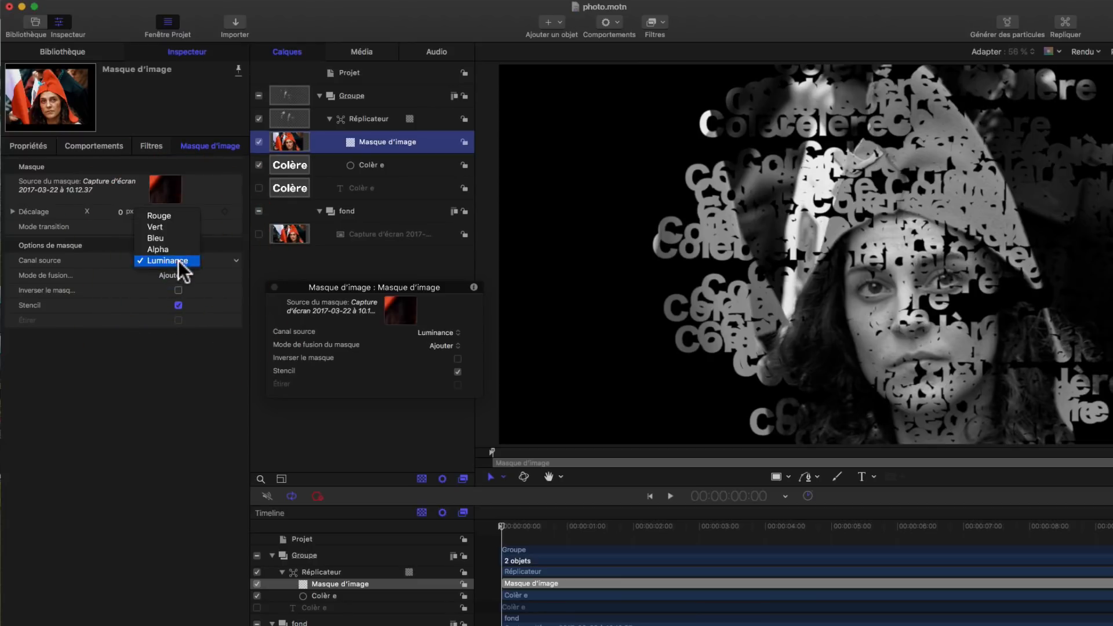
left_click(176, 215)
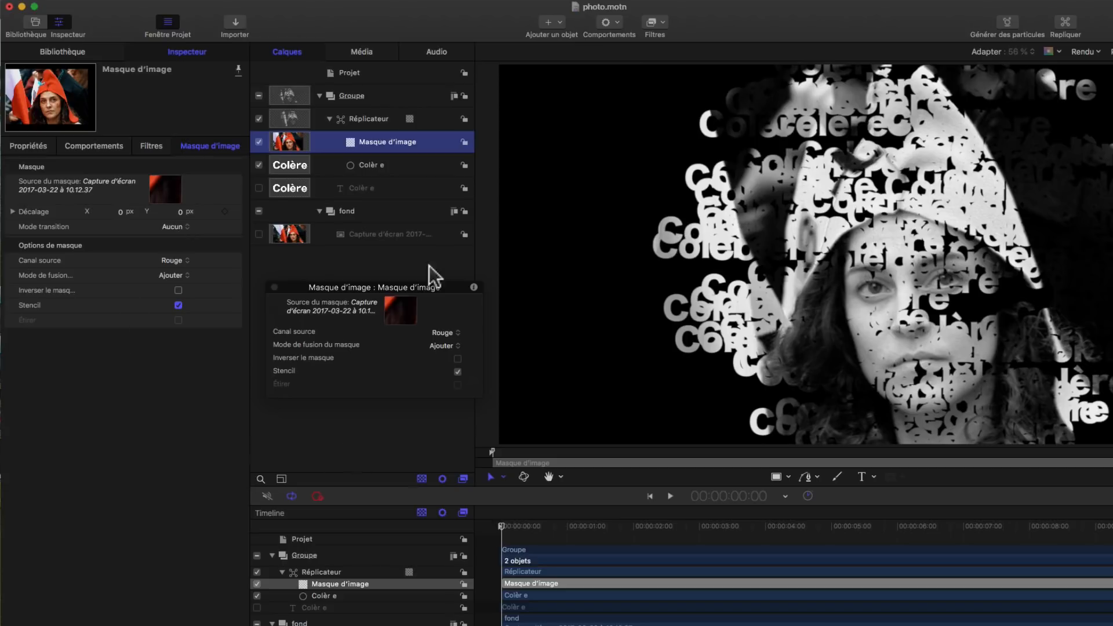
- Regenerate the masked replicator's random duplication value several times to try different word layouts over the face
left_click(363, 116)
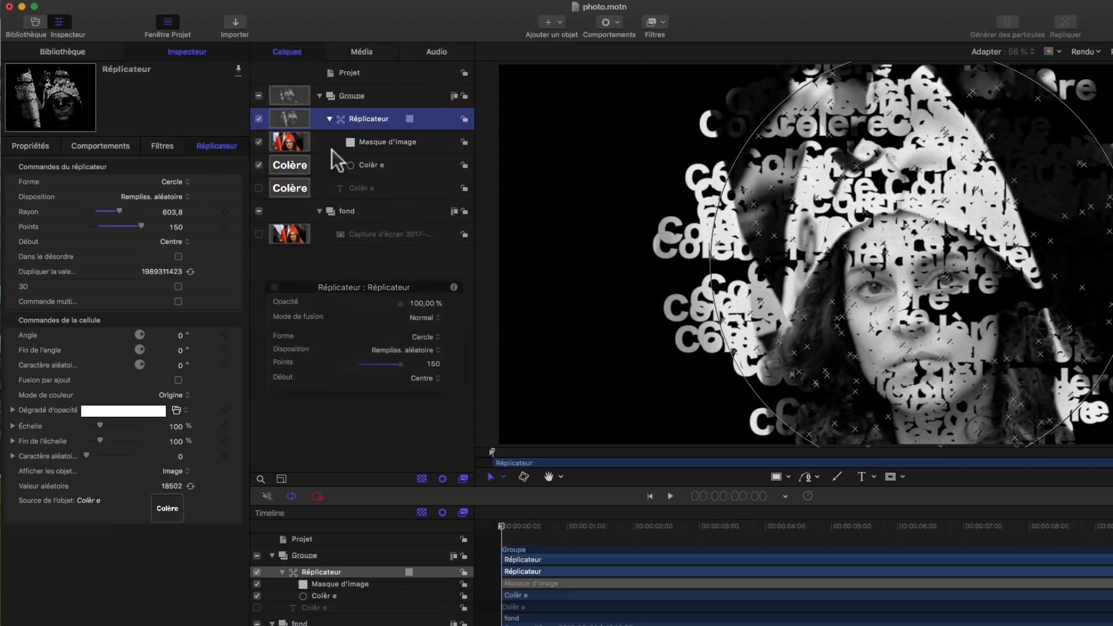
left_click(191, 271)
left_click(191, 271)
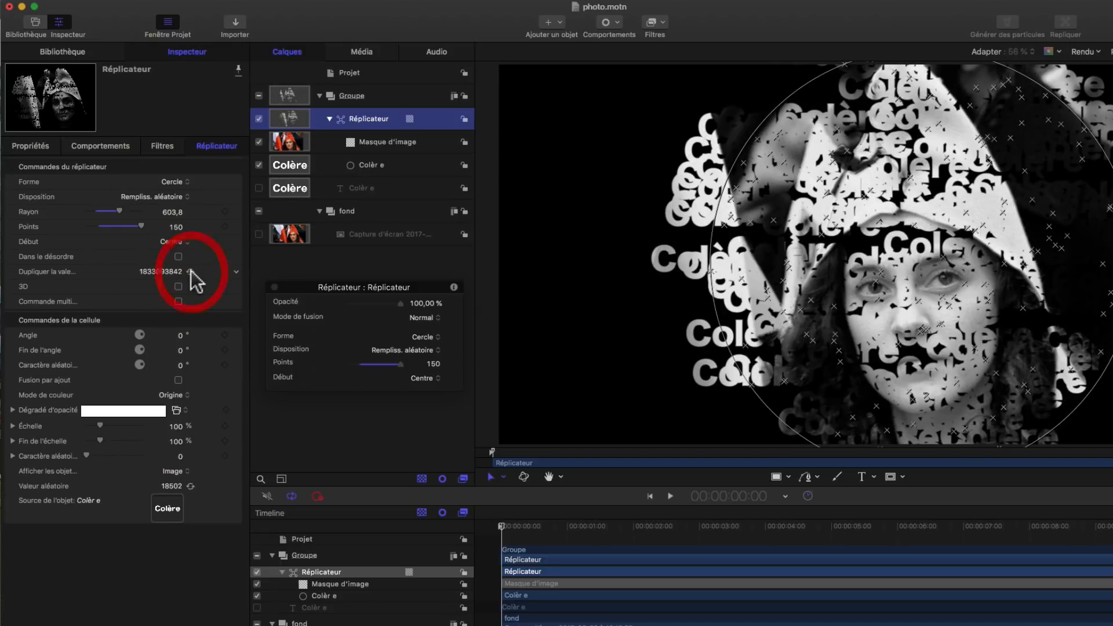
left_click(191, 271)
left_click(190, 270)
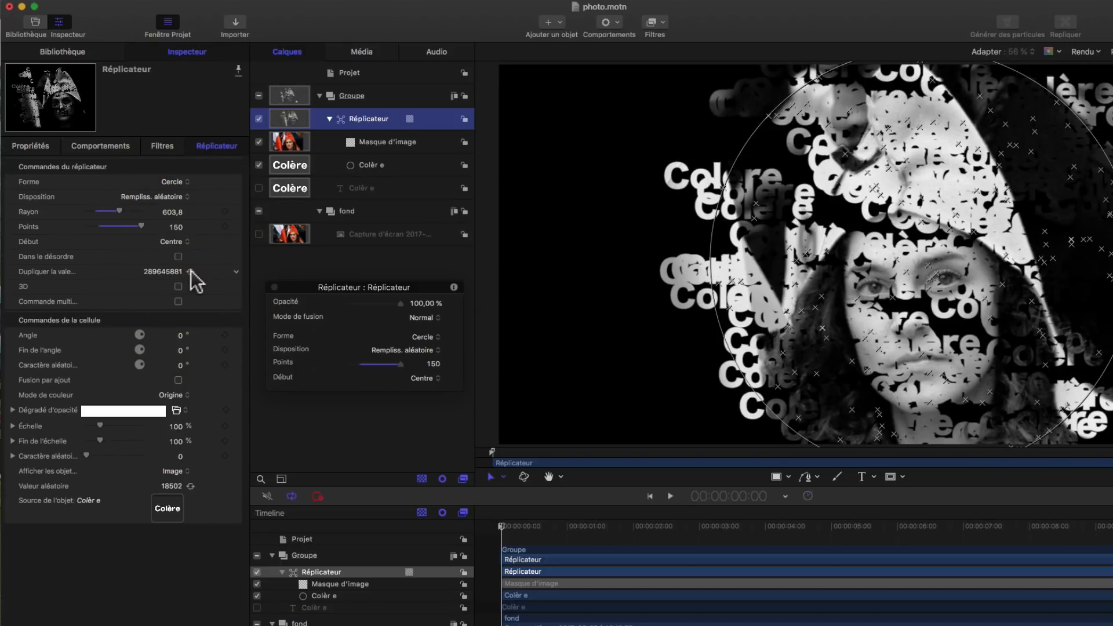
left_click(191, 270)
left_click(191, 271)
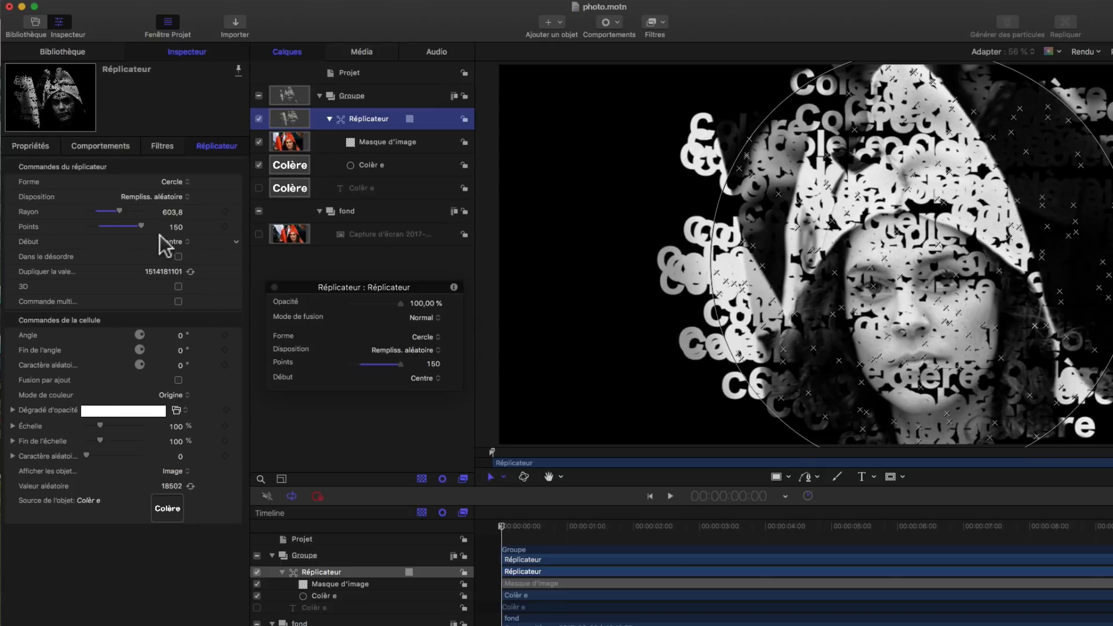
- Reduce the replicator's radius to about 548 and set its number of points to 135
left_click_drag(119, 207, 117, 210)
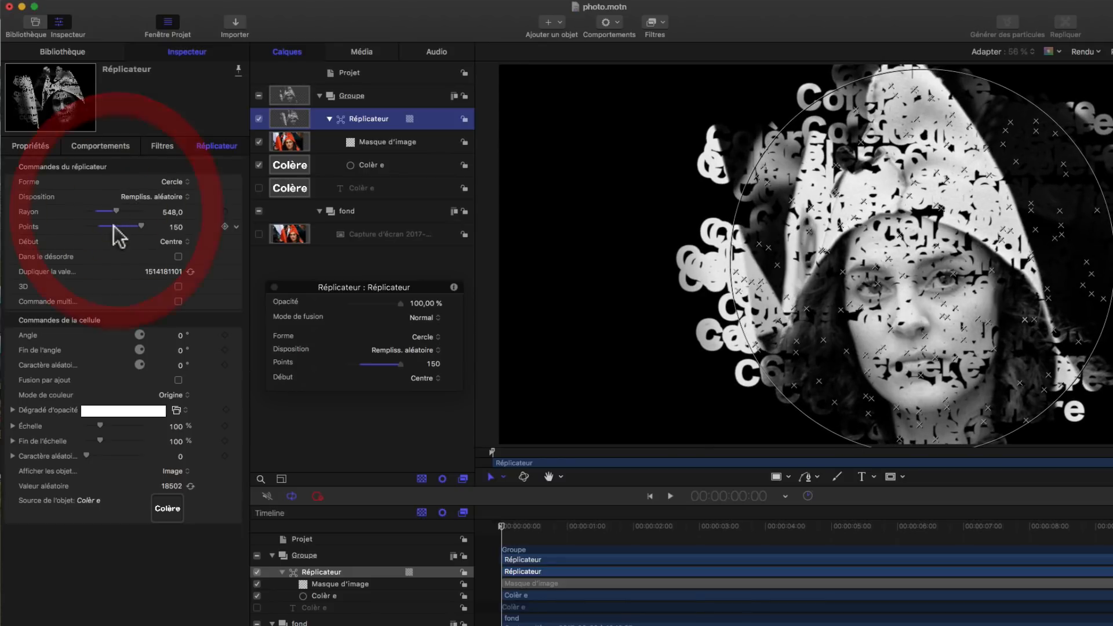
left_click(169, 226)
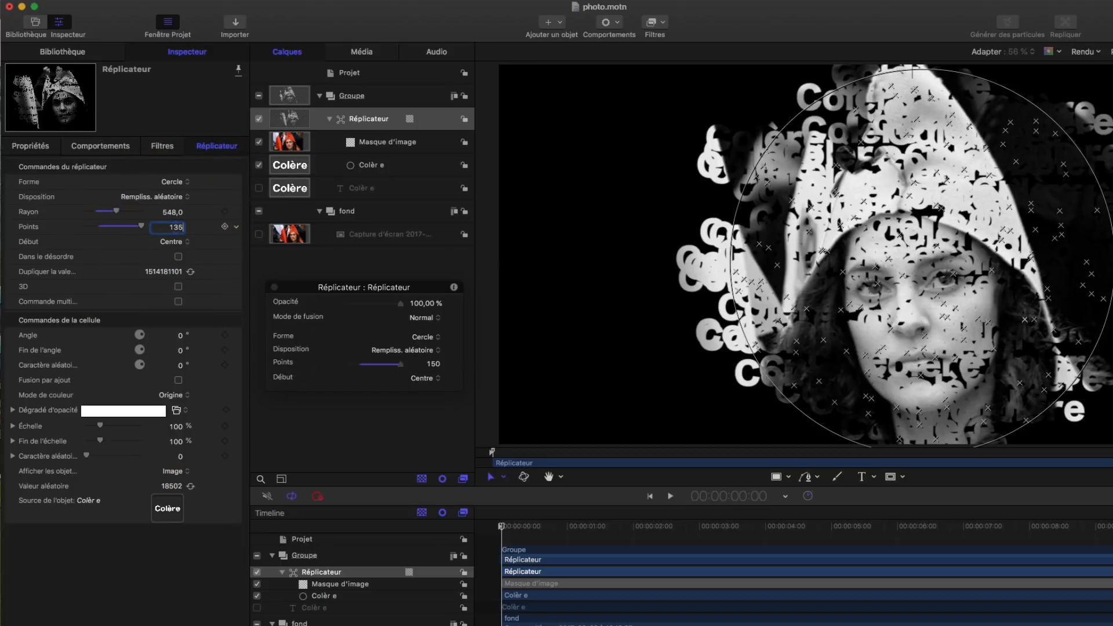
key("Return")
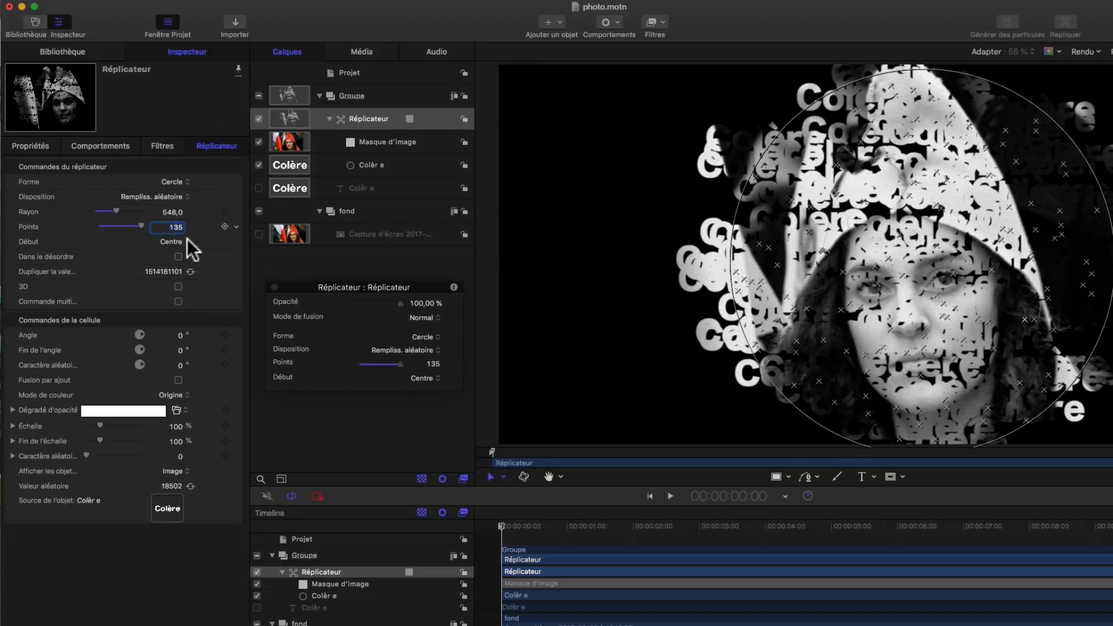
- Regenerate the random duplication value repeatedly to pick a new word distribution for the 135-point replicator
left_click(190, 271)
left_click(190, 271)
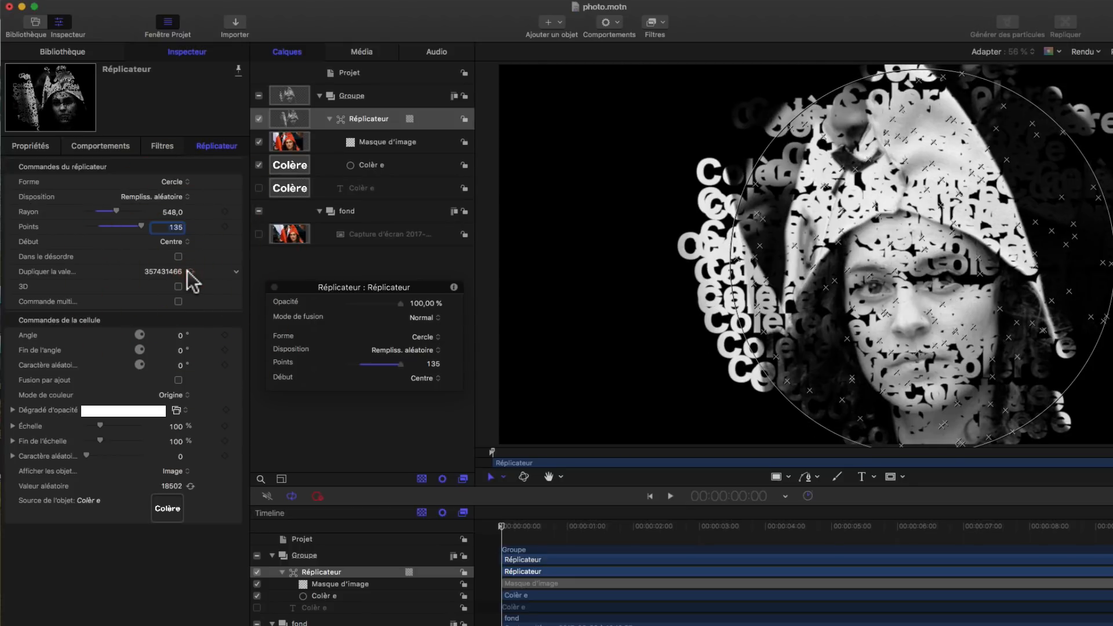
left_click(190, 271)
left_click(191, 271)
left_click(190, 271)
left_click(190, 271)
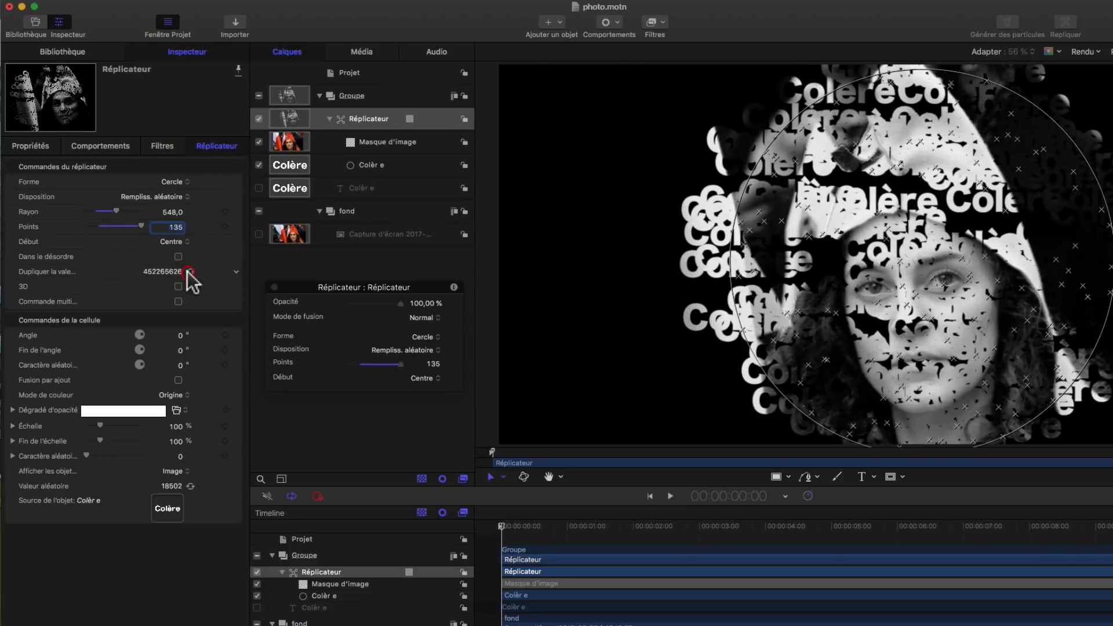
left_click(191, 271)
left_click(190, 271)
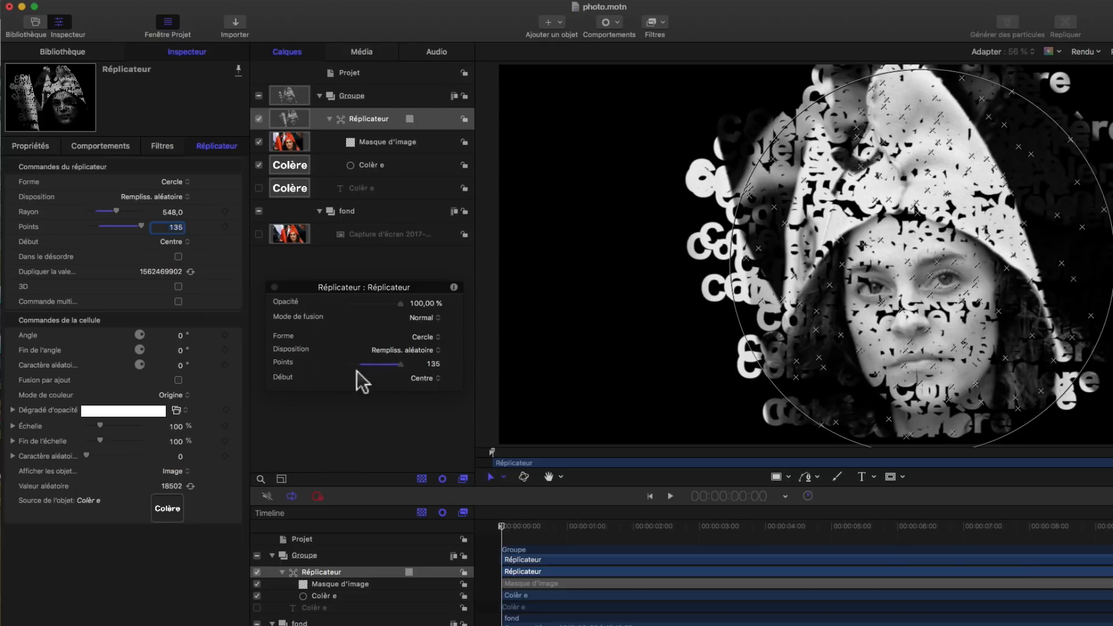
- Apply the Niveaux colour filter to the photo layer in the fond group
left_click(361, 233)
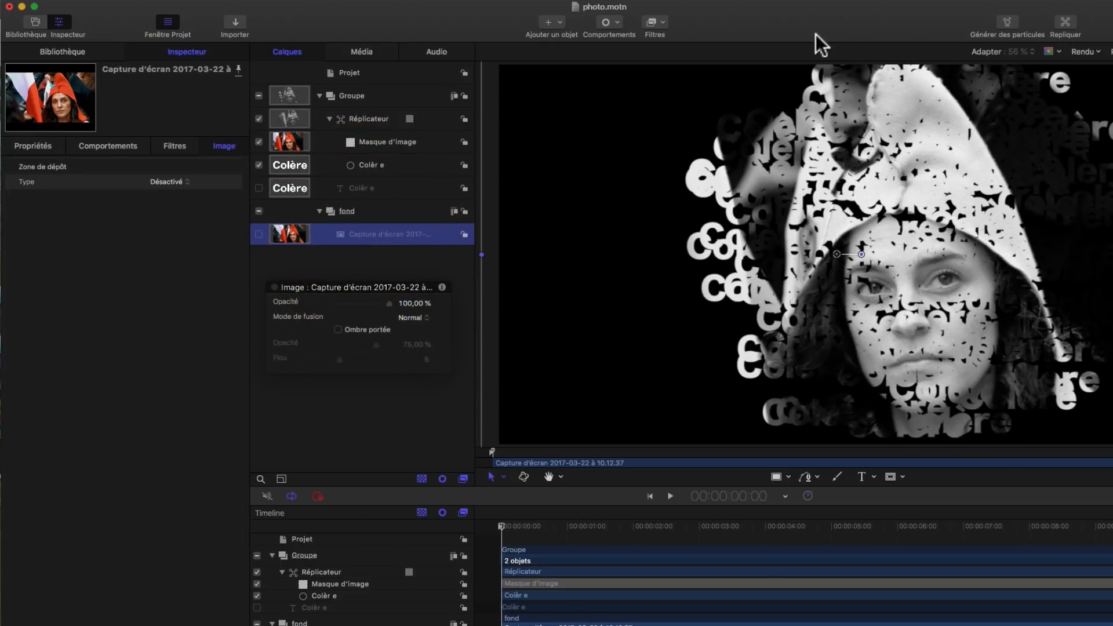
left_click(662, 25)
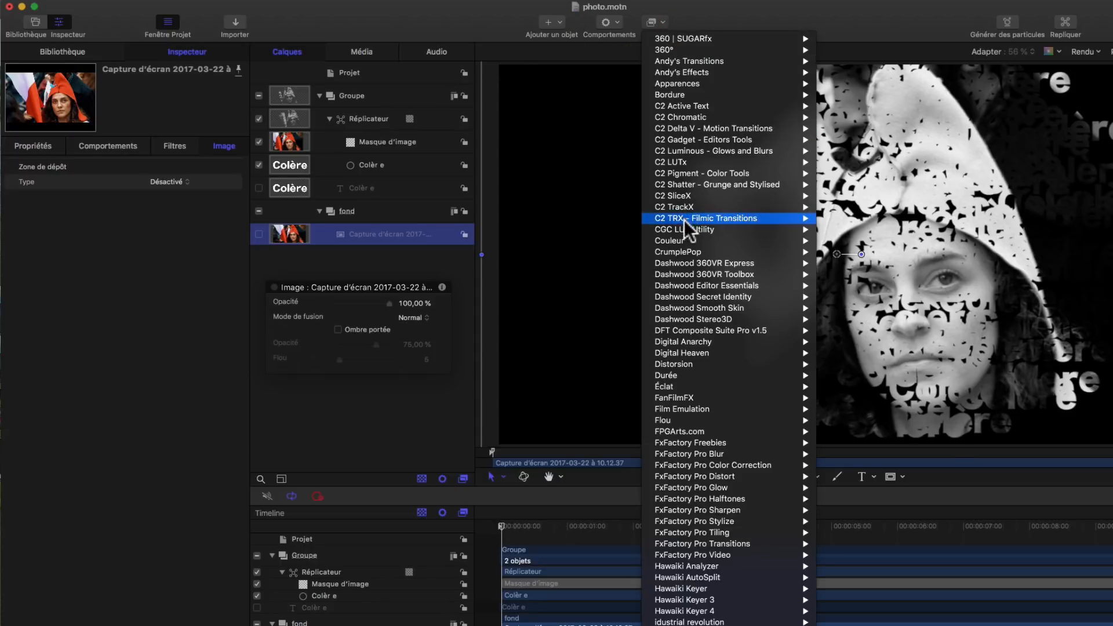
mouse_move(676, 243)
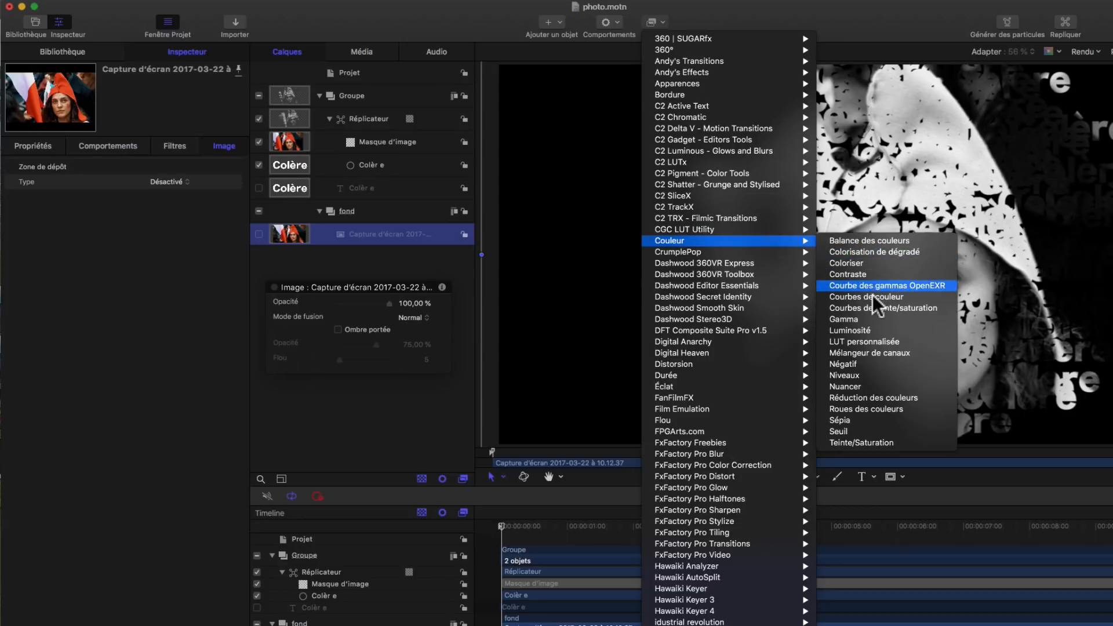
left_click(852, 375)
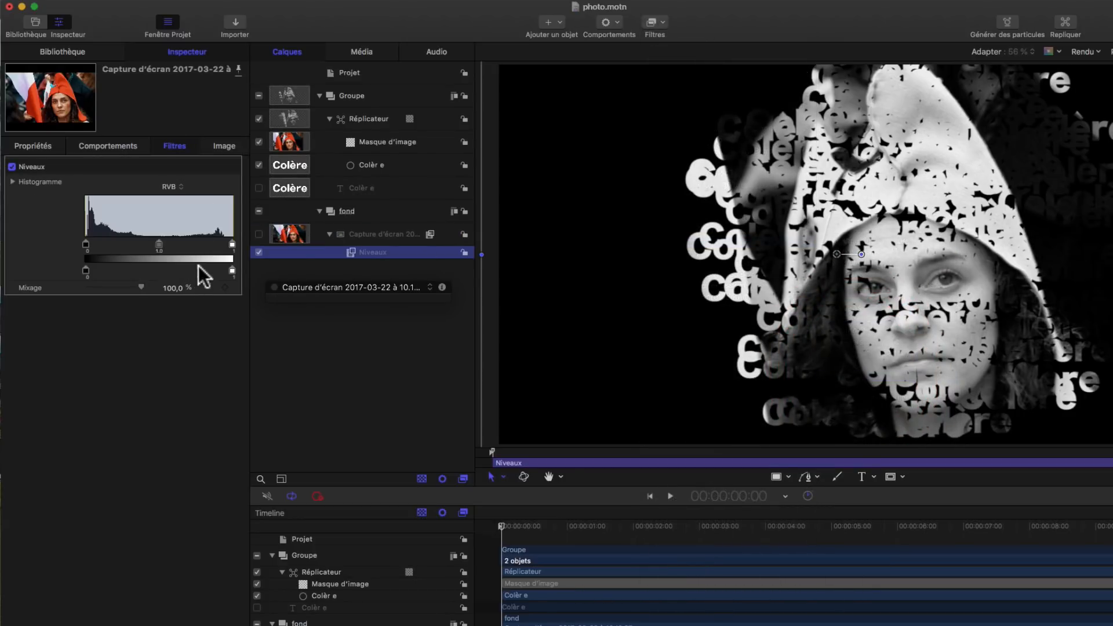
- Lower the Niveaux filter's input white point to about 0.75, raise the black point slightly and shift the midtones toward the shadows
left_click_drag(231, 242, 193, 245)
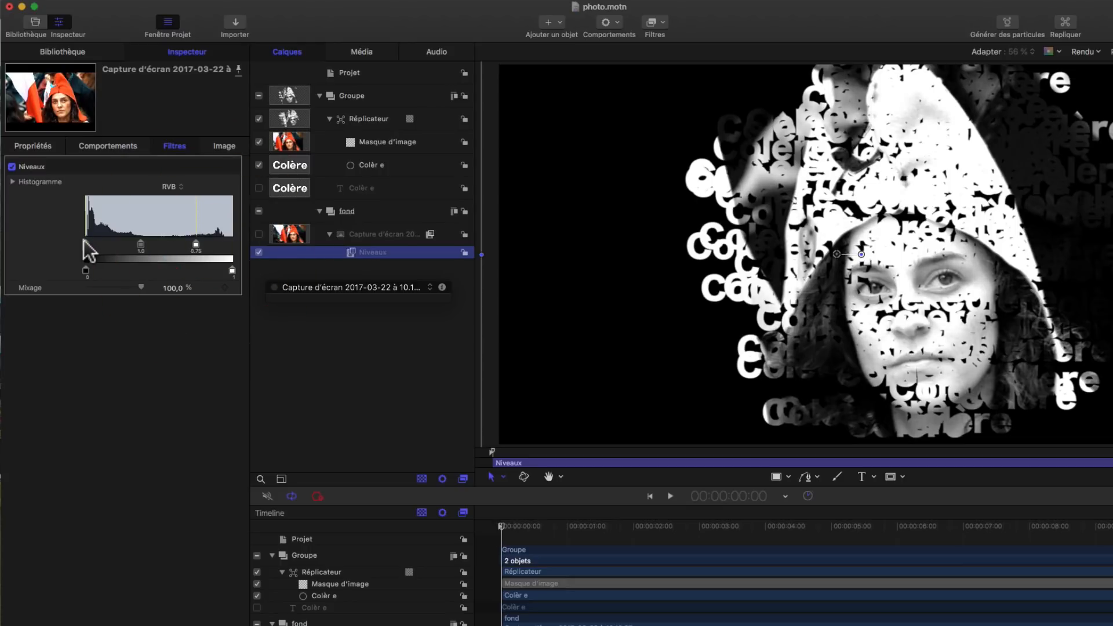
left_click_drag(85, 243, 113, 244)
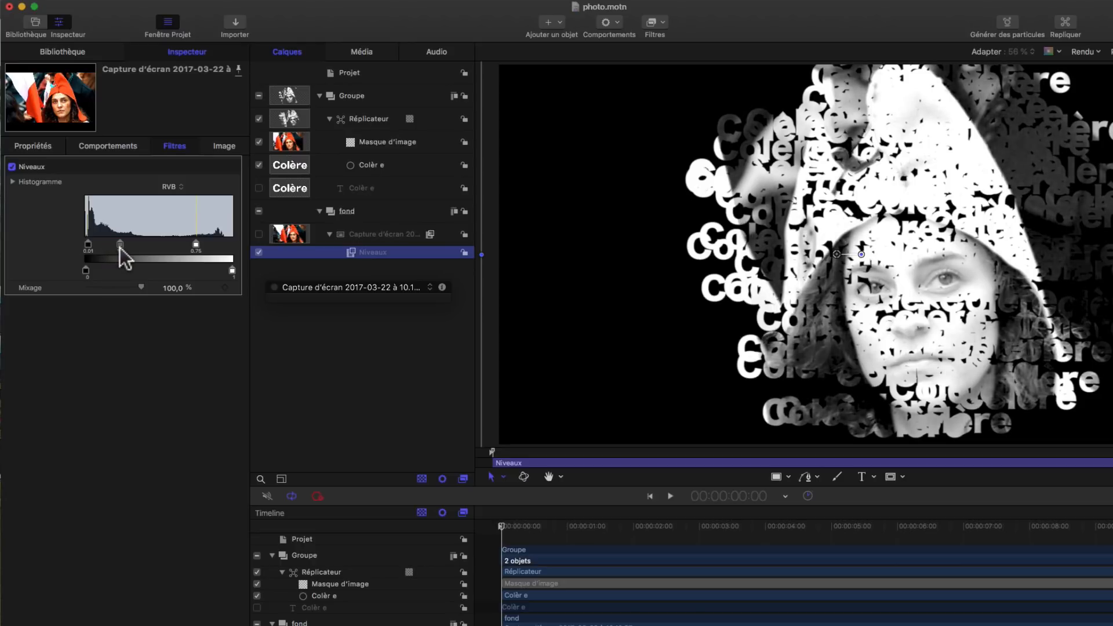
left_click(124, 249)
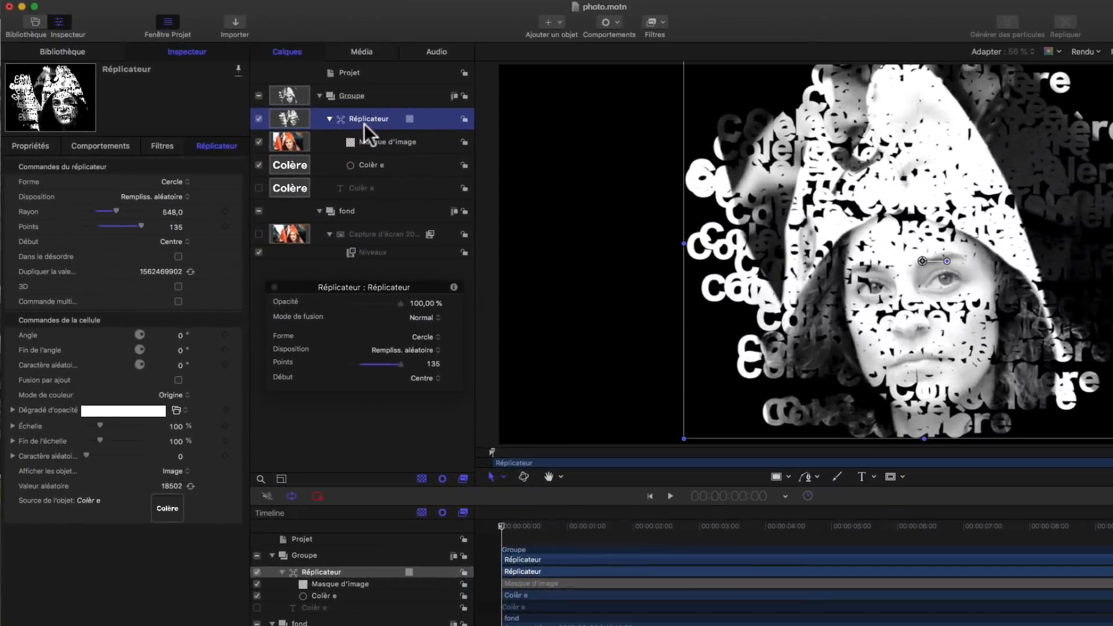
- Enlarge the source text "Colère" to size 93 and fine-tune the replicator's circle radius
left_click(362, 116)
left_click(363, 189)
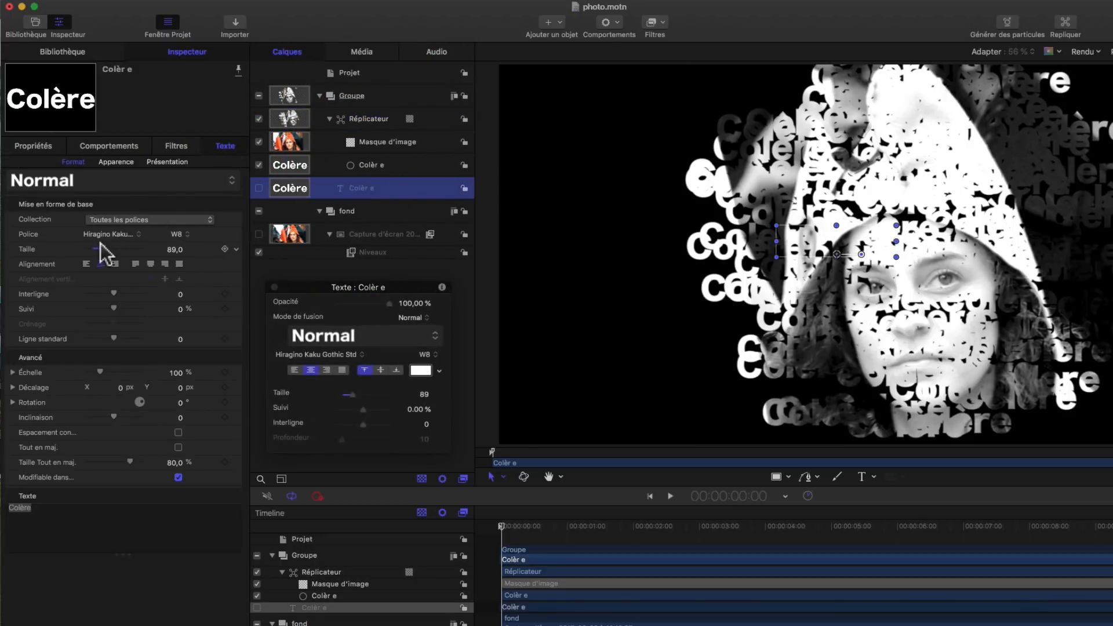
left_click_drag(102, 248, 103, 249)
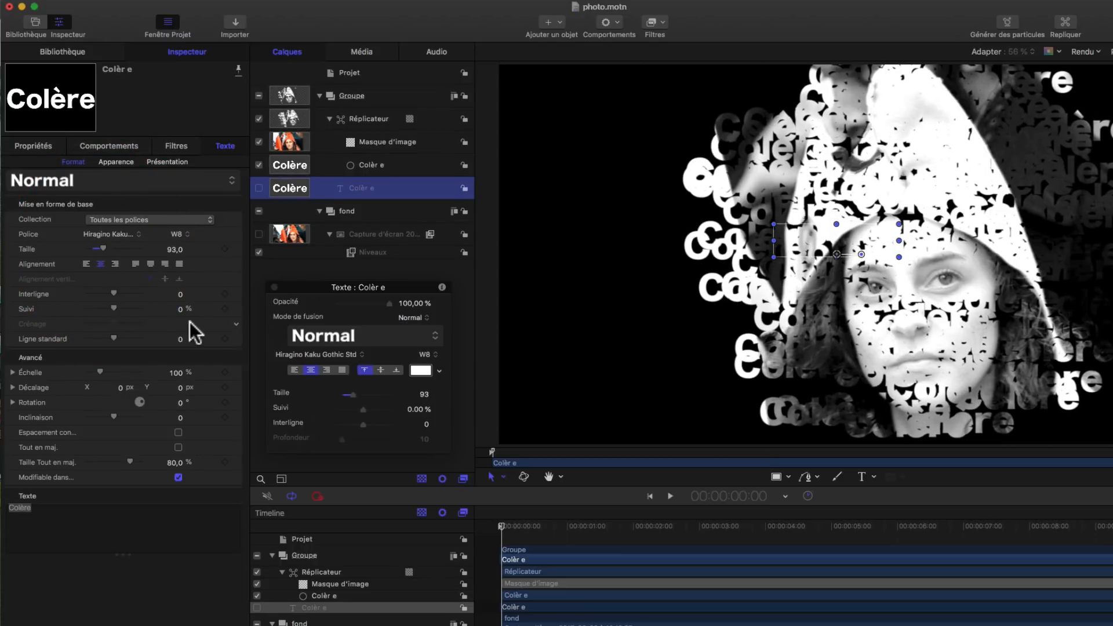
left_click(374, 117)
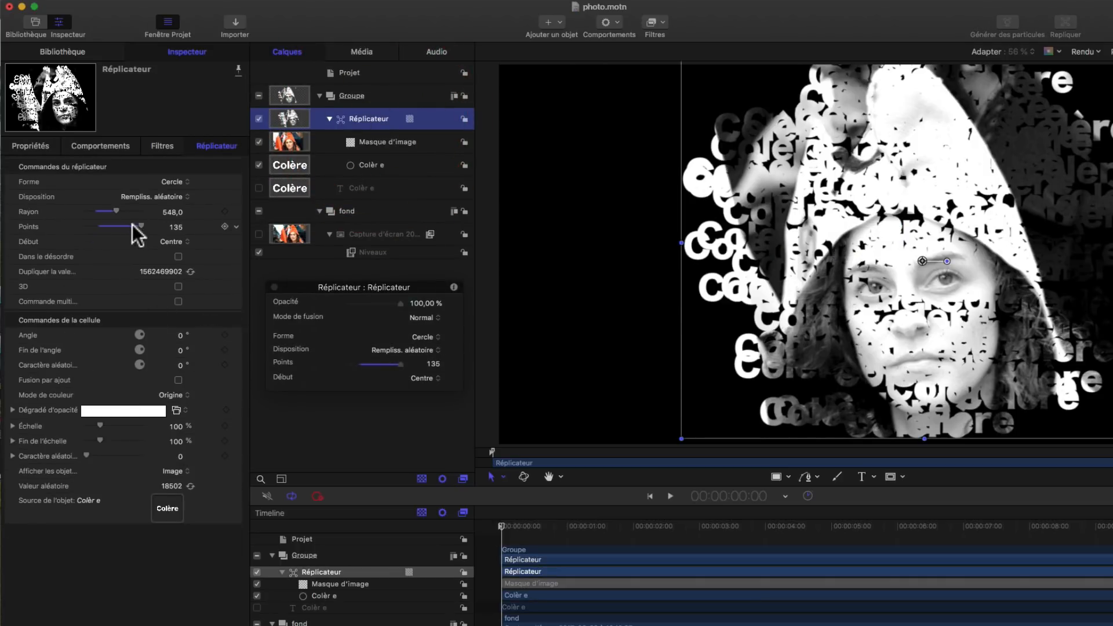
left_click_drag(115, 207, 113, 212)
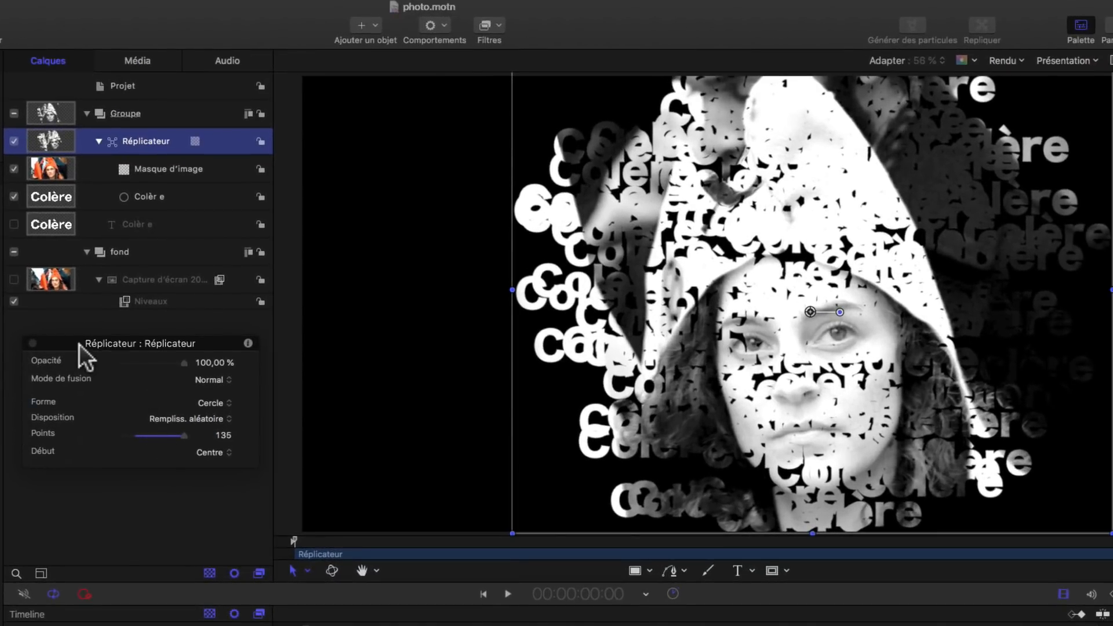
- Create a new group and add a Couleur unie generator to it
left_click_drag(319, 290, 311, 367)
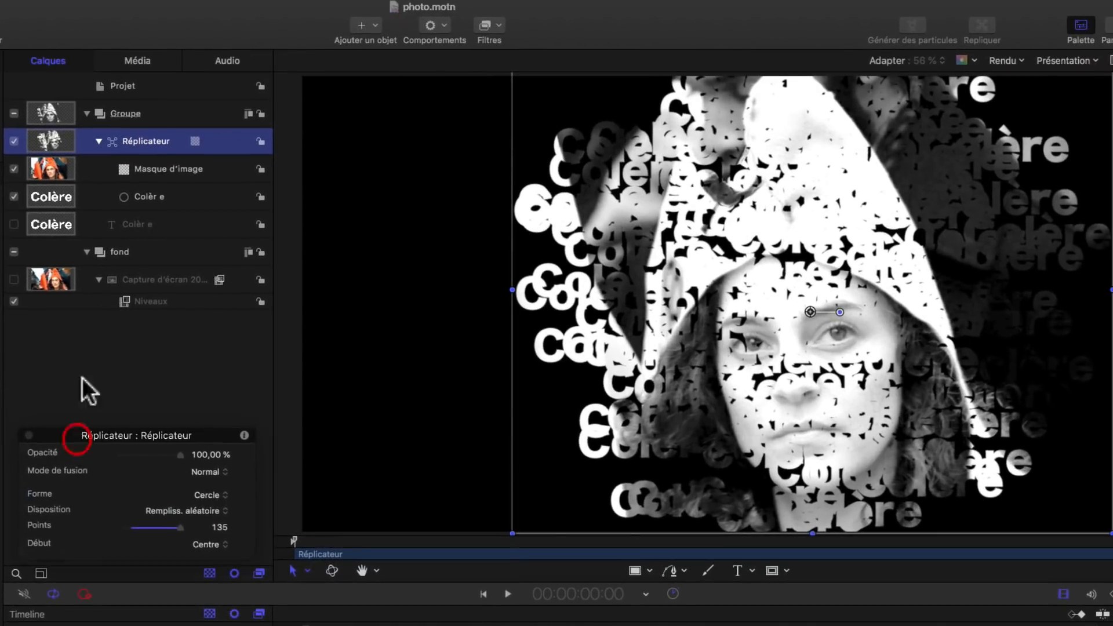
left_click(82, 348)
right_click(84, 354)
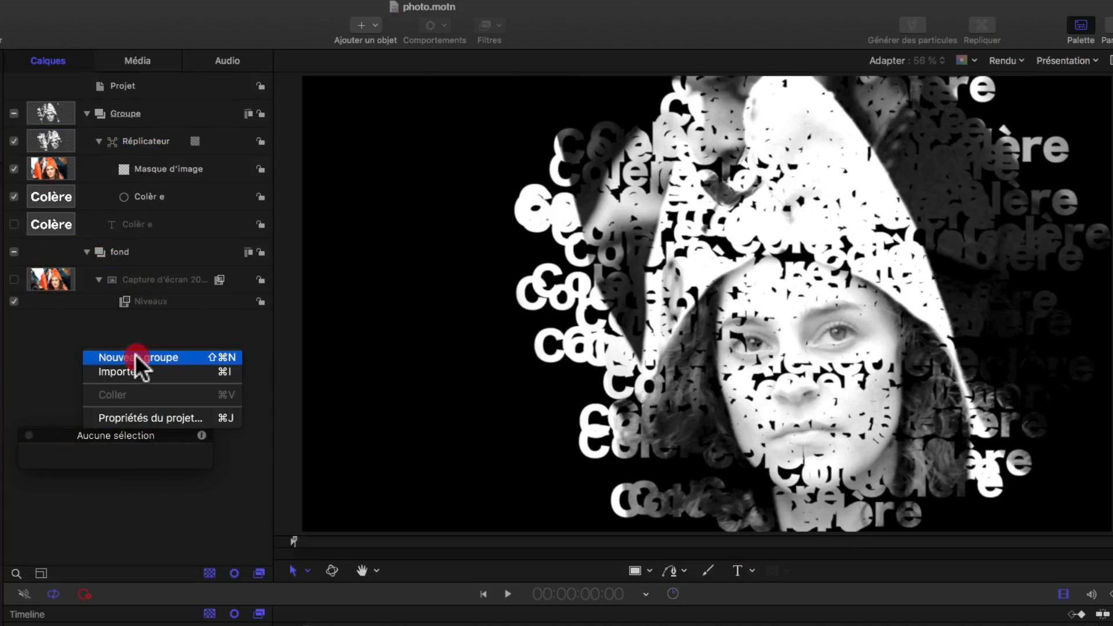
left_click(136, 357)
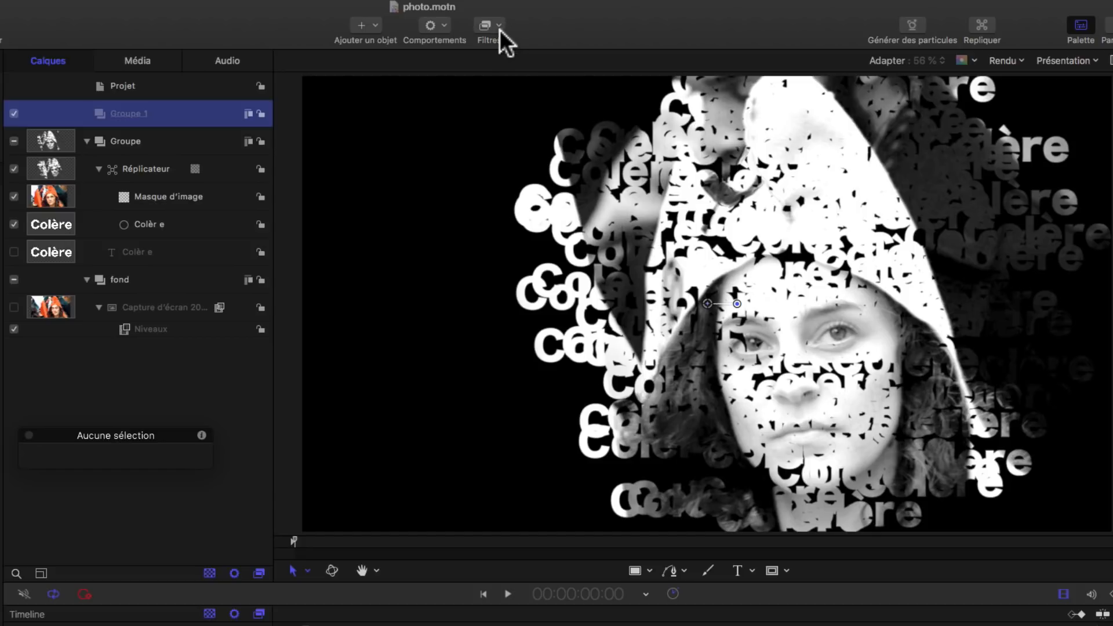
left_click(372, 23)
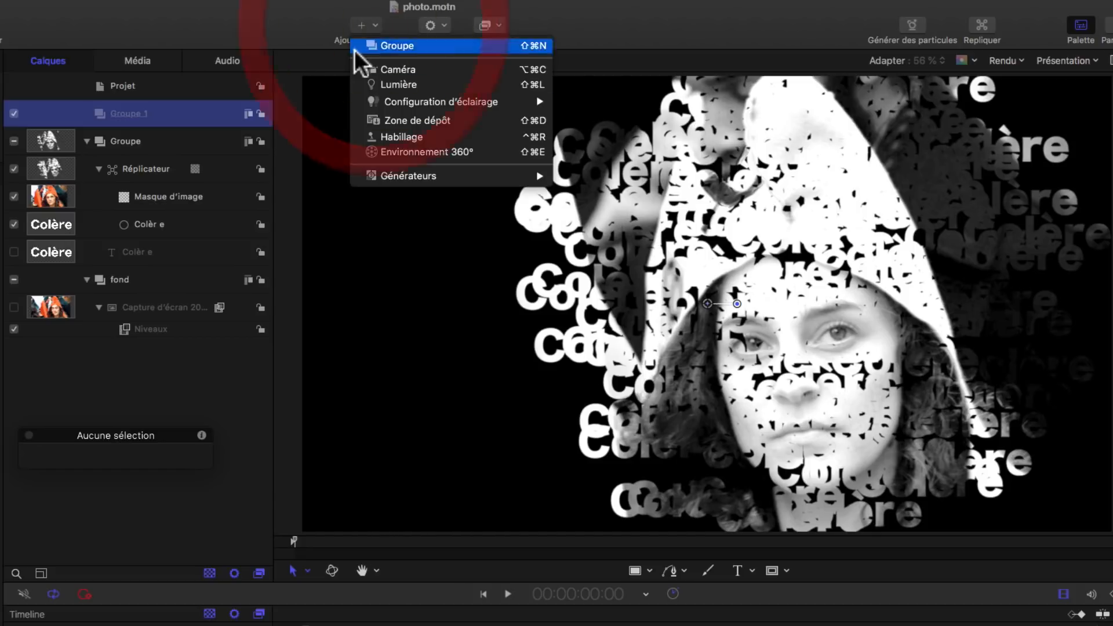
mouse_move(386, 181)
mouse_move(588, 177)
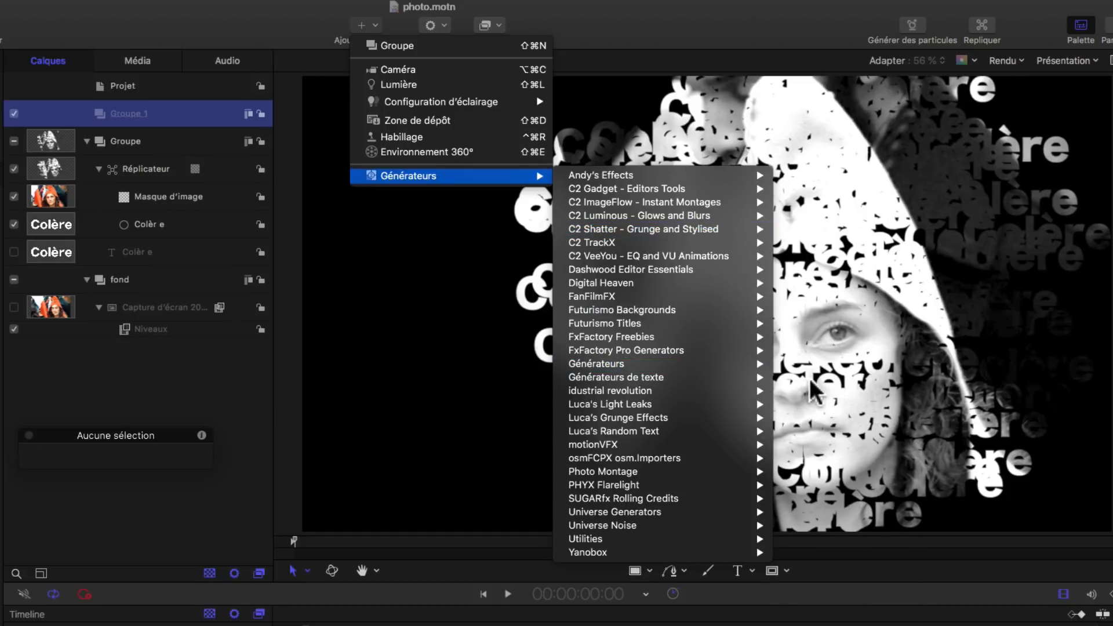
mouse_move(740, 366)
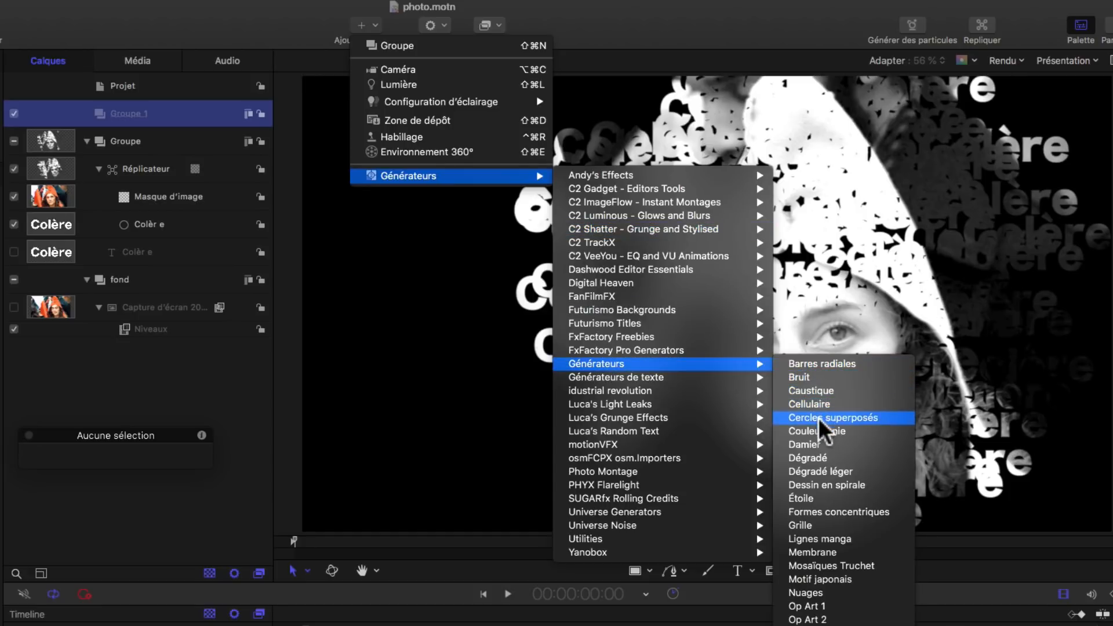
left_click(817, 432)
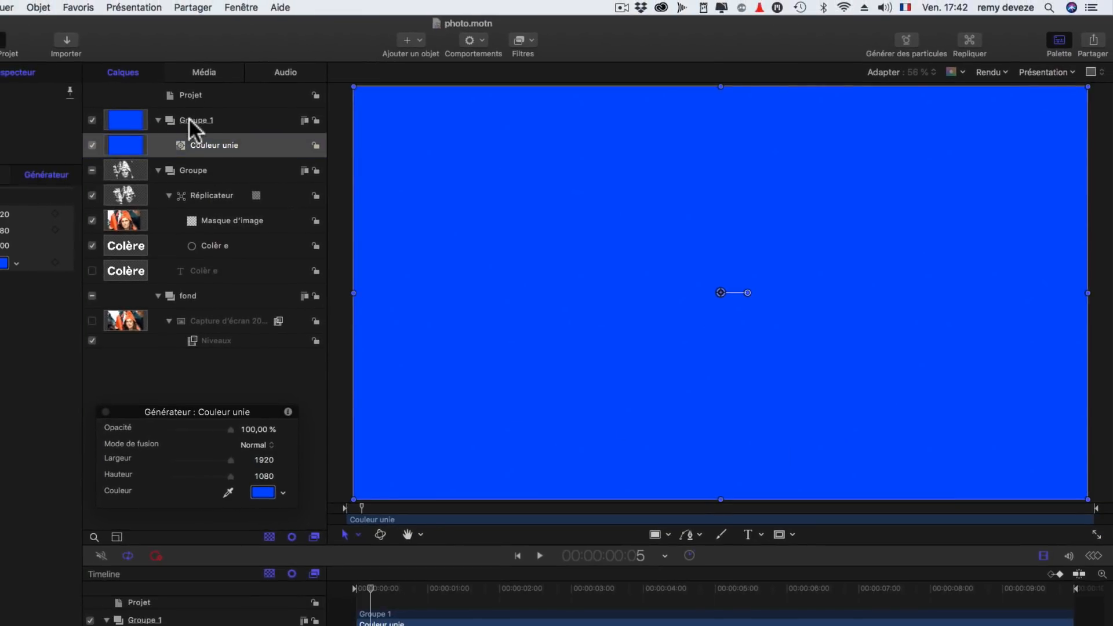
- Send Groupe 1, which holds the solid colour, to the back behind all other groups
left_click(193, 122)
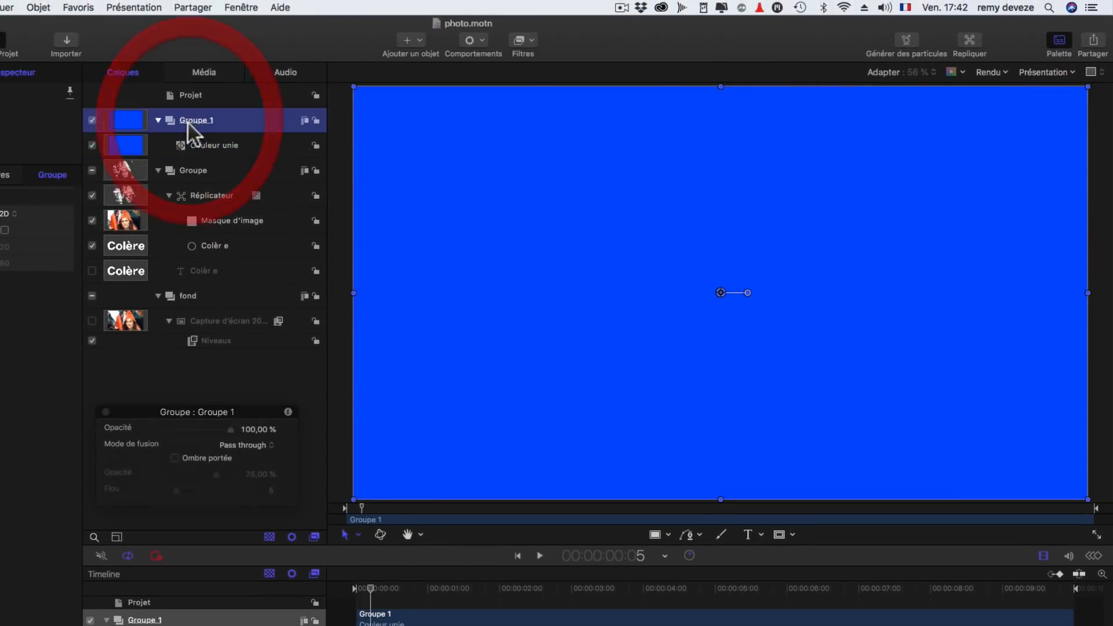
left_click(39, 7)
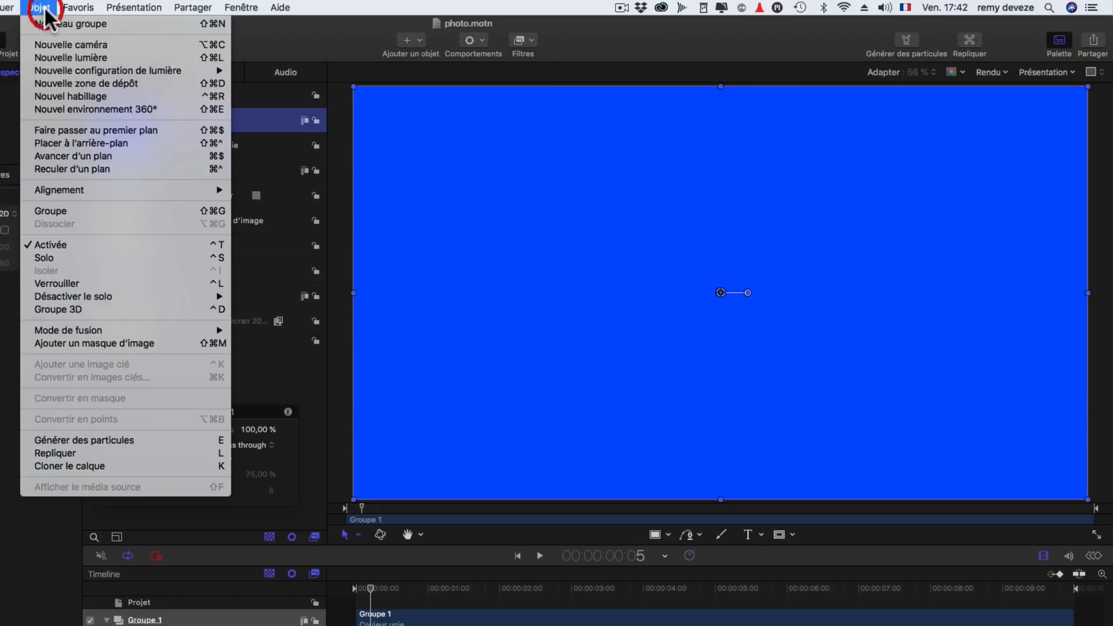
left_click(100, 139)
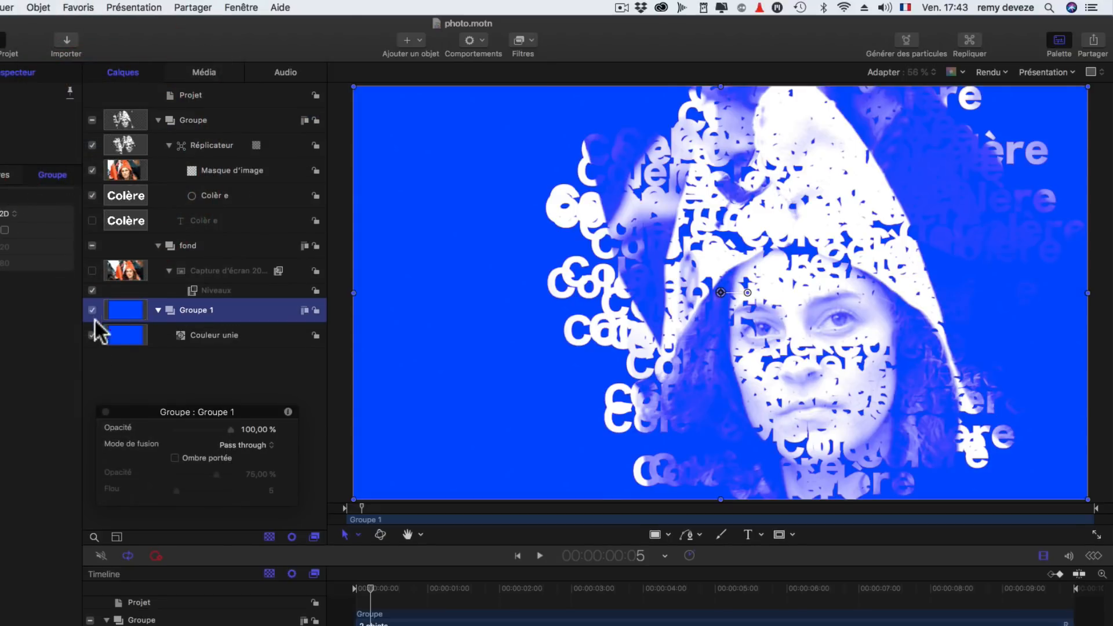
- Change the Couleur unie generator's colour to red
left_click(126, 344)
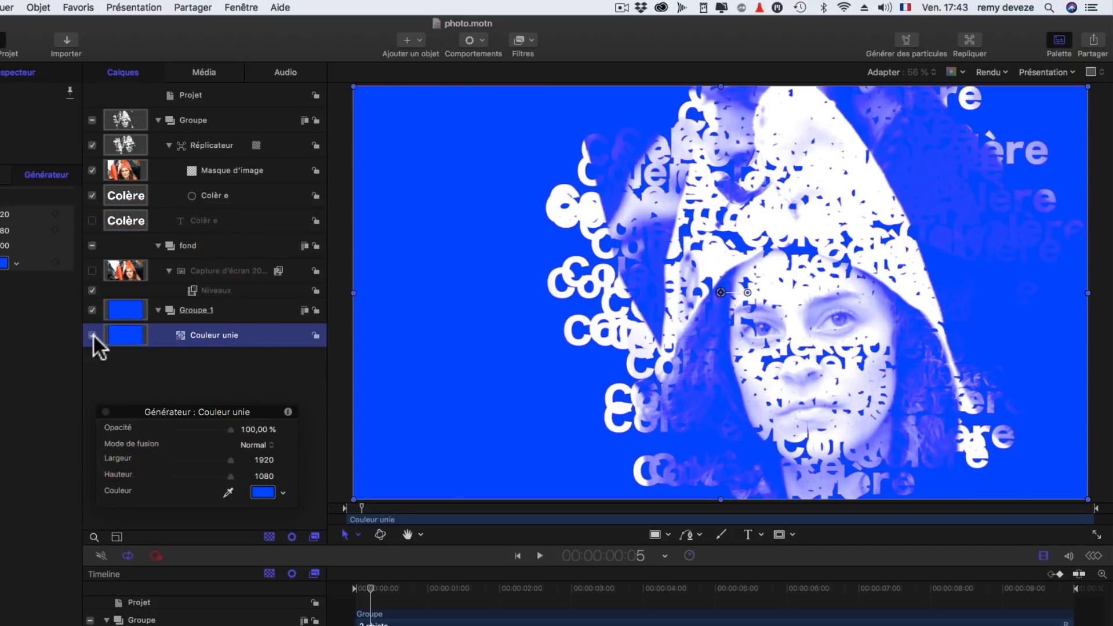
left_click(282, 493)
left_click_drag(302, 550, 326, 512)
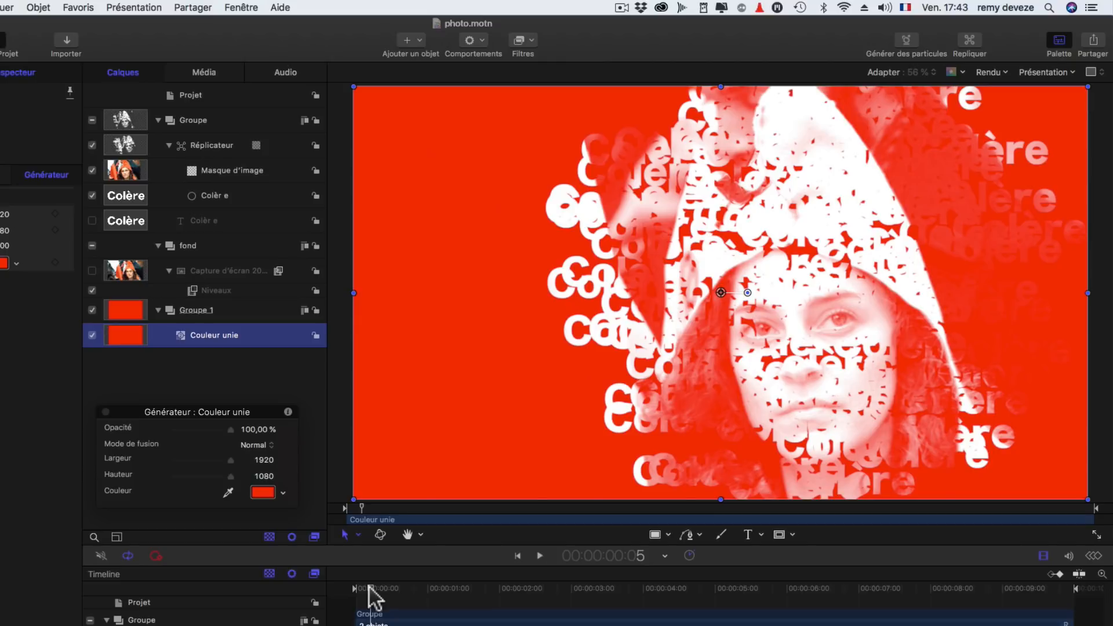
- Apply the Réplicateur de séquence behaviour to the replicator of "Colère" words
left_click(200, 145)
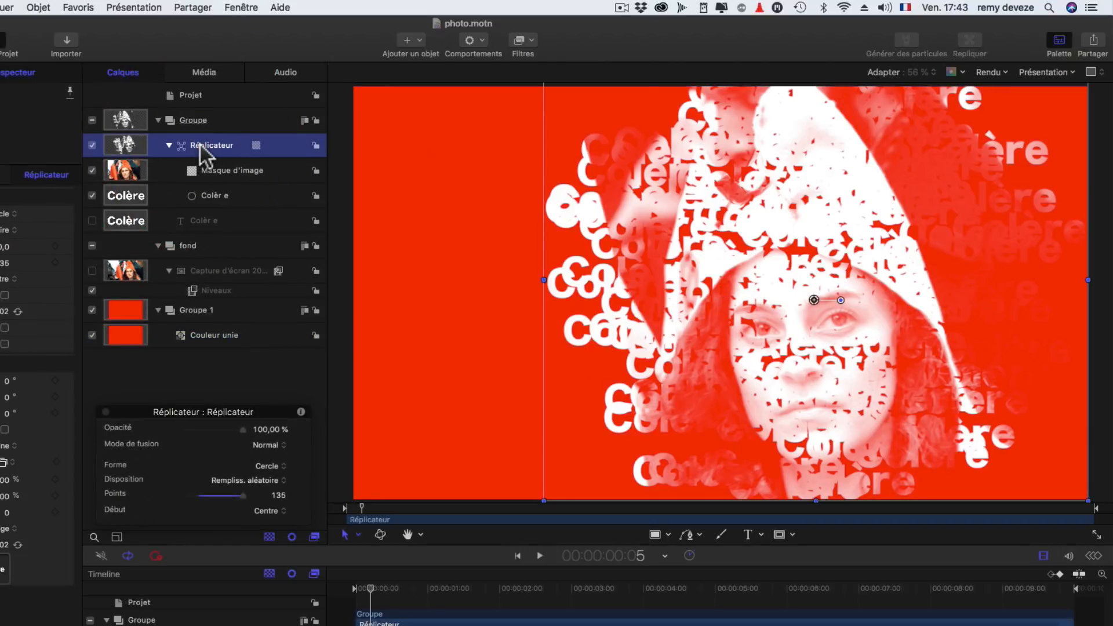
left_click(474, 40)
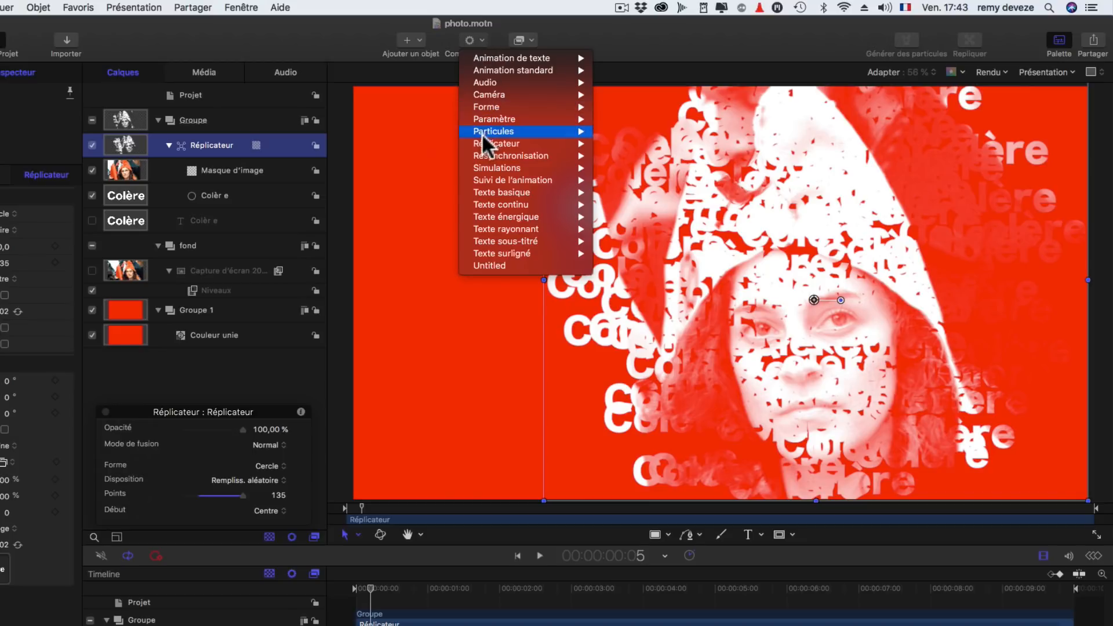
mouse_move(490, 145)
left_click(637, 145)
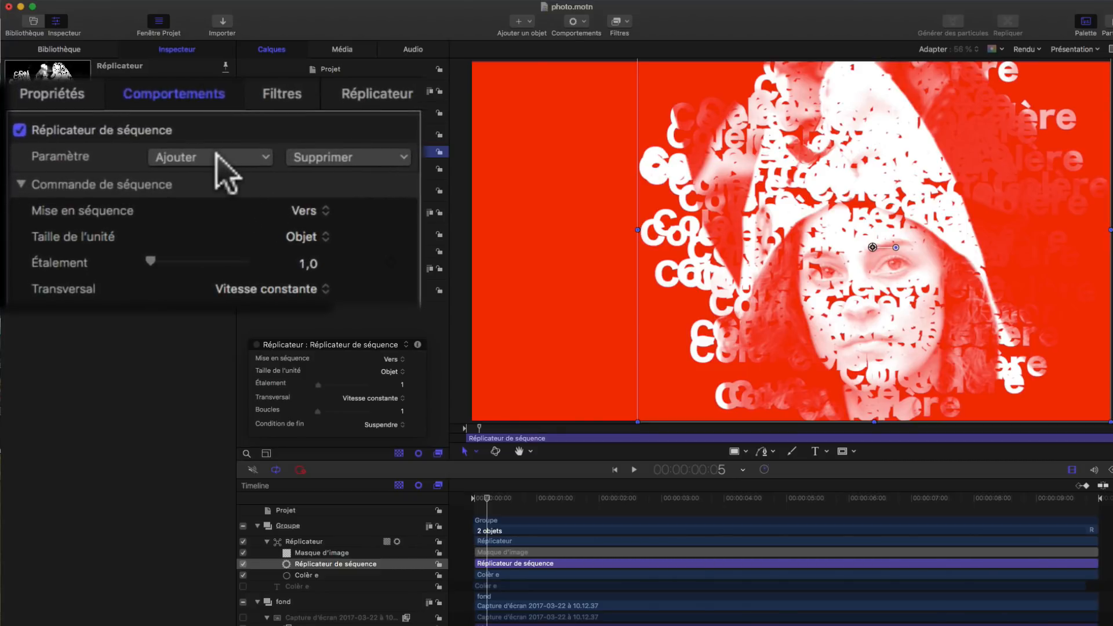
- Add the Opacité parameter to the sequence behaviour, set its sequencing to De and lower the opacity to 0 %
left_click(118, 172)
left_click(200, 215)
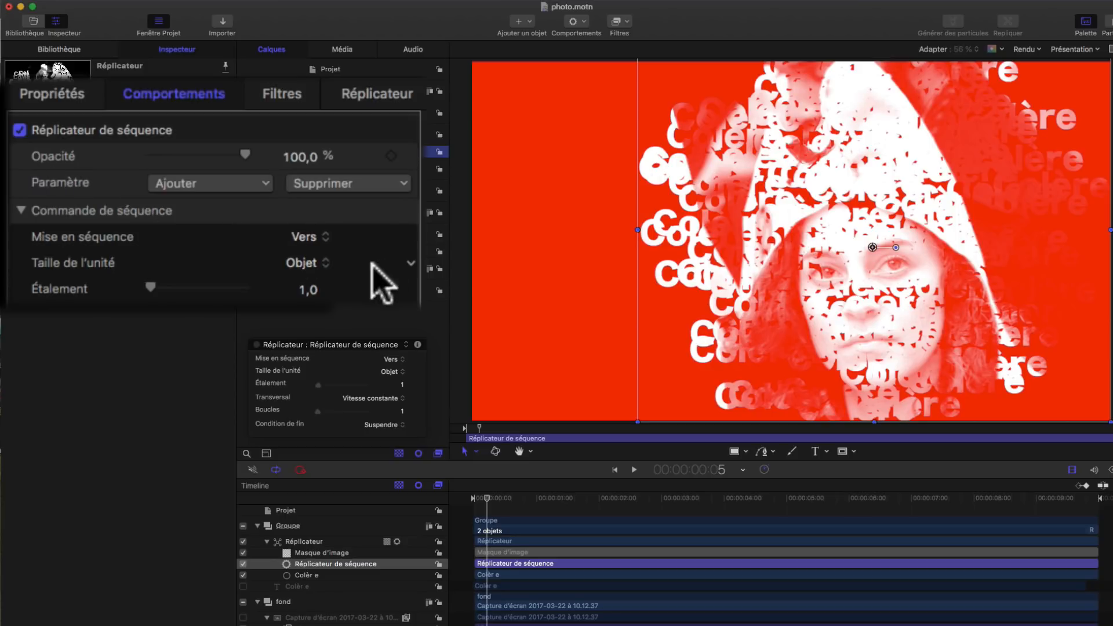
left_click(316, 235)
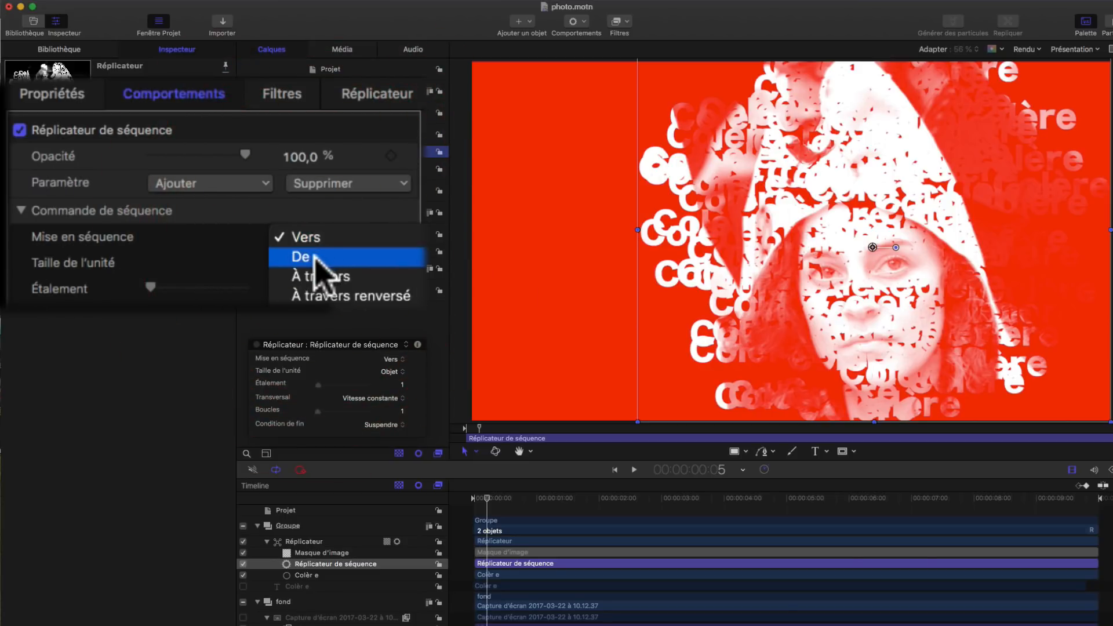
left_click(318, 260)
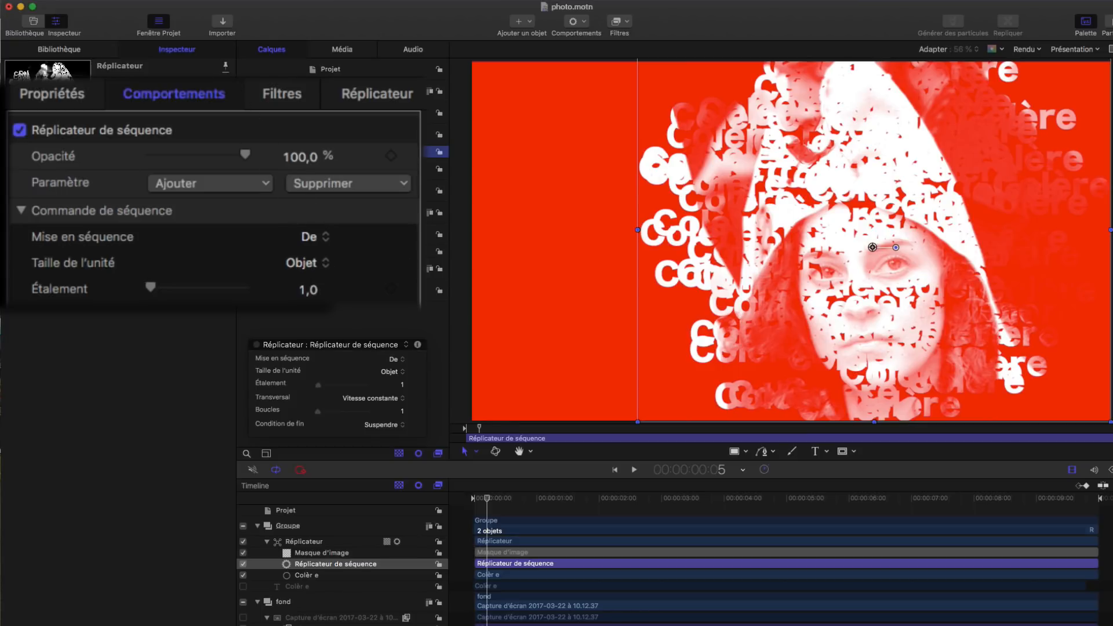
left_click_drag(244, 154, 74, 172)
- Play the composition from the start to check how the sequenced words appear
left_click_drag(487, 498, 459, 545)
key("space")
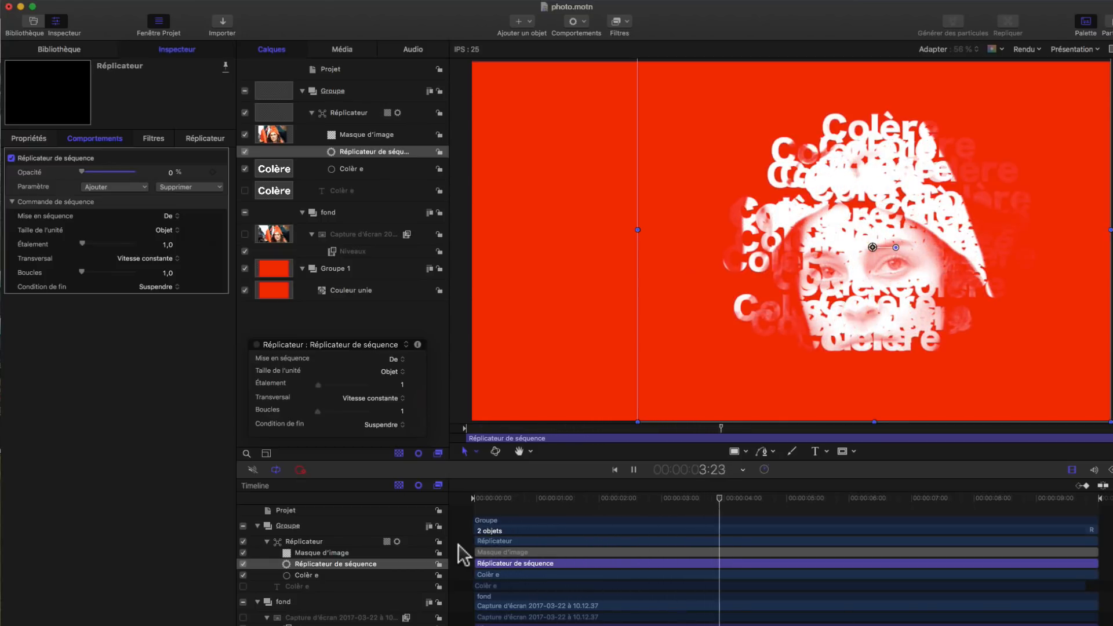
key("space")
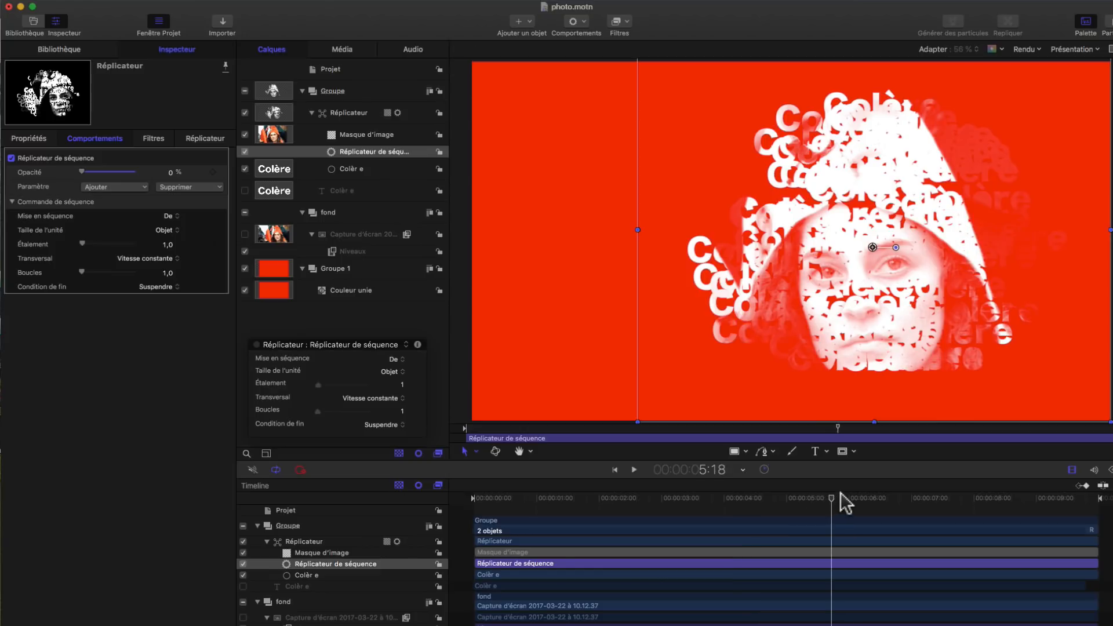
- Set the sequence behaviour's out point at 2:09 to shorten the words' appearance
left_click_drag(830, 509, 626, 525)
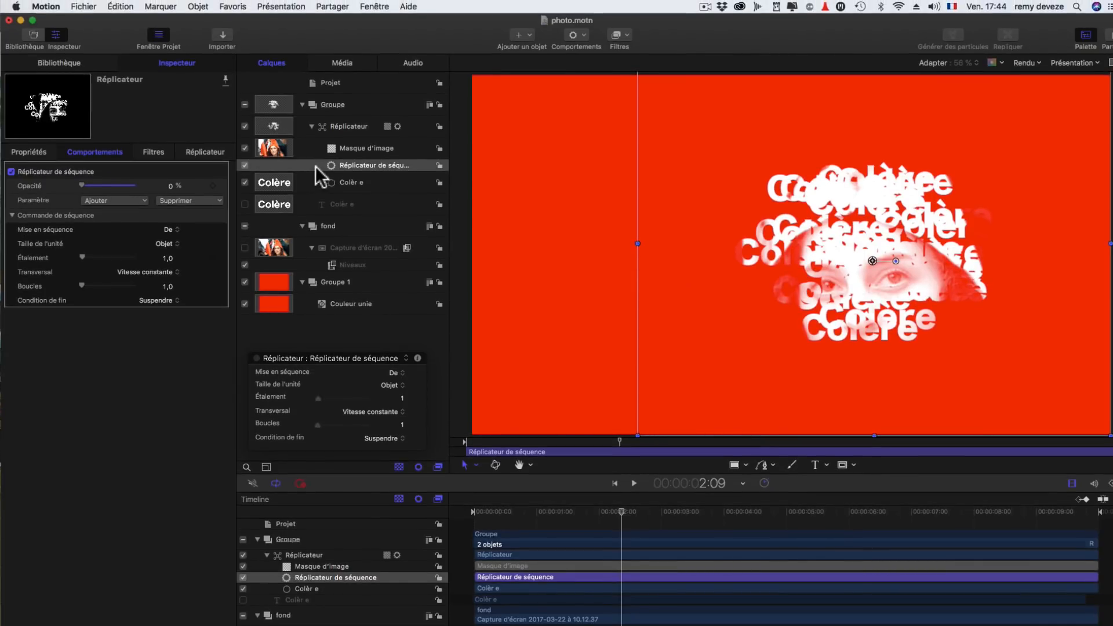
left_click(171, 7)
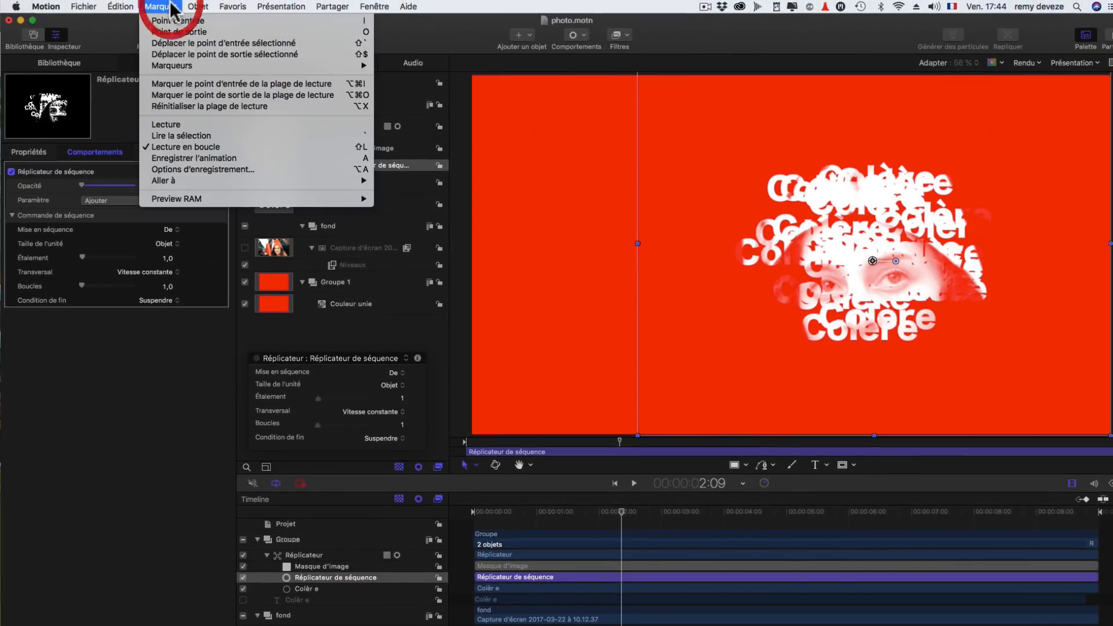
left_click(171, 32)
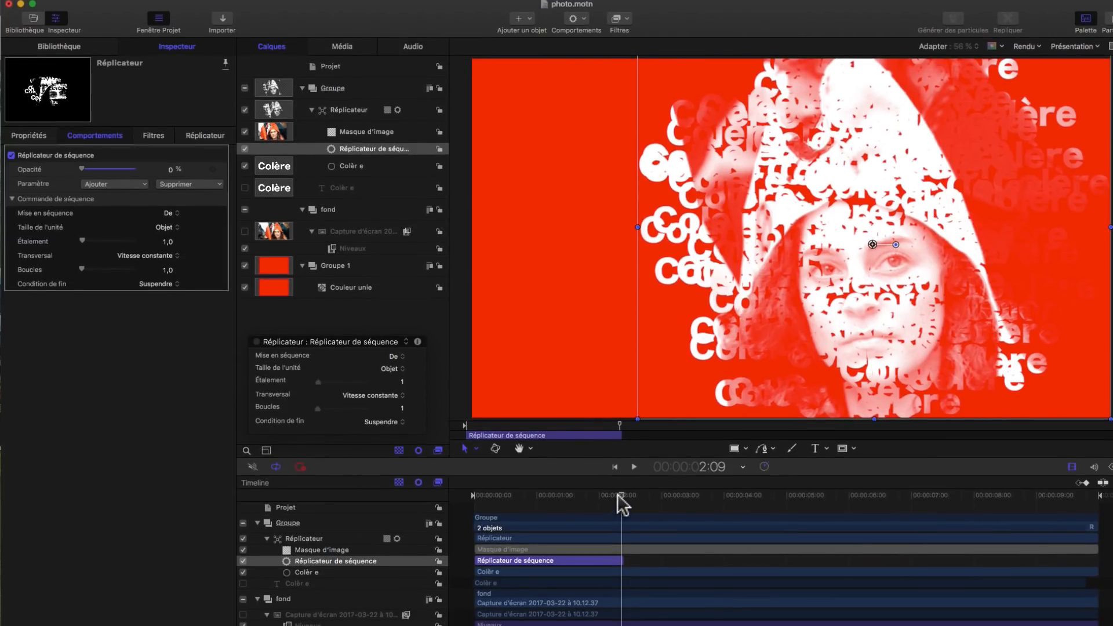
- Scrub back to 1:00 to check the faster reveal, and rename the sequence behaviour "entrée texte"
left_click_drag(617, 494, 535, 518)
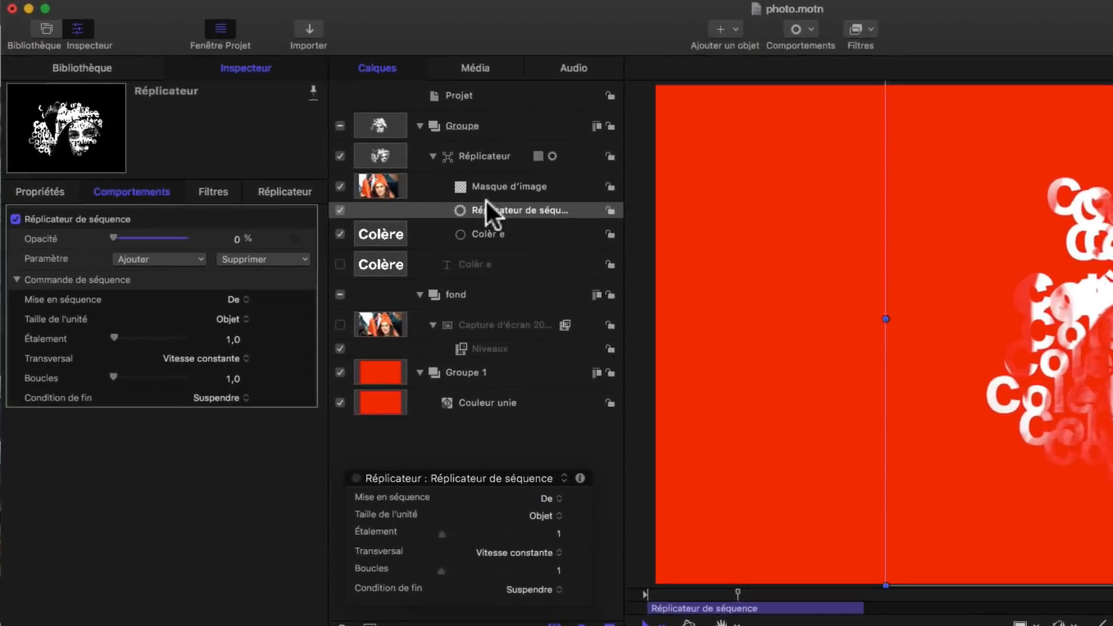
double_click(321, 148)
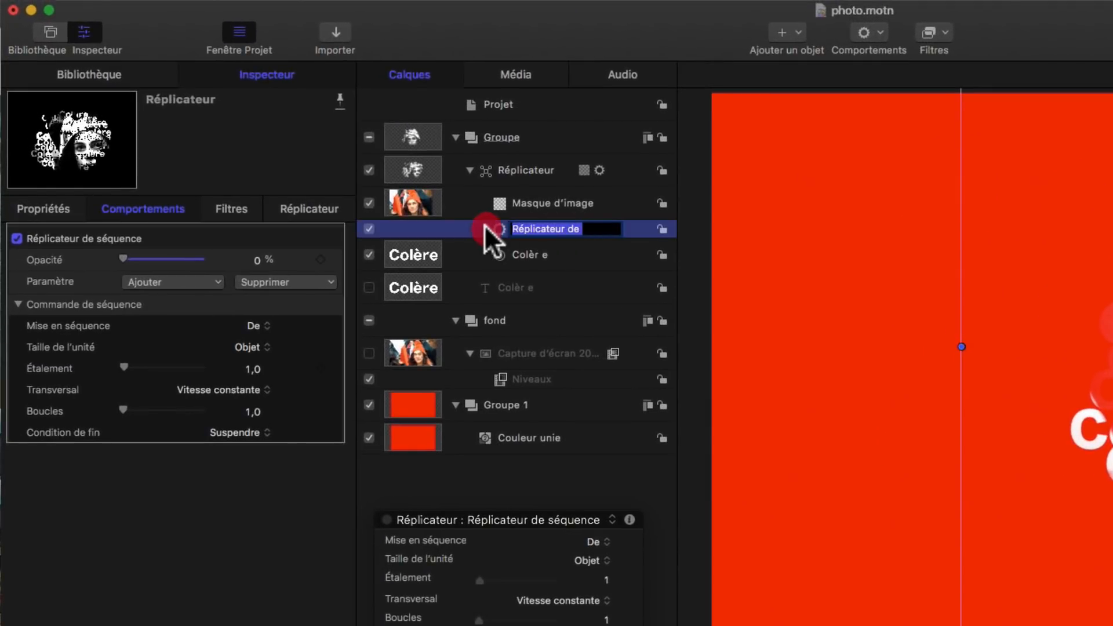
type("entrée texte")
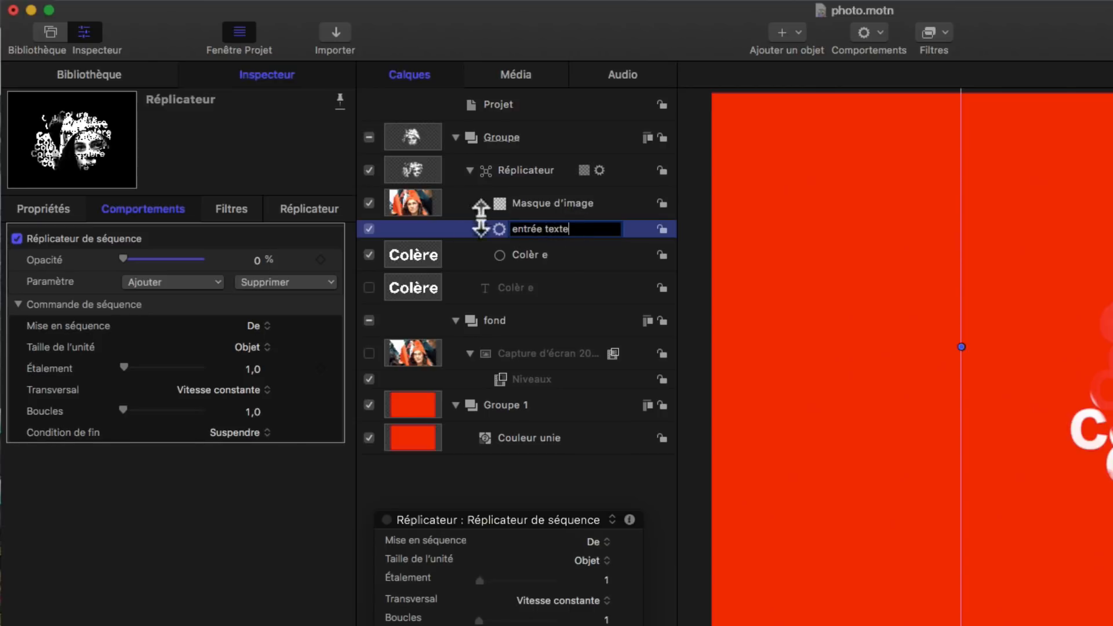
- Duplicate the entrée texte behaviour and rename the copy "sortie texte"
right_click(465, 228)
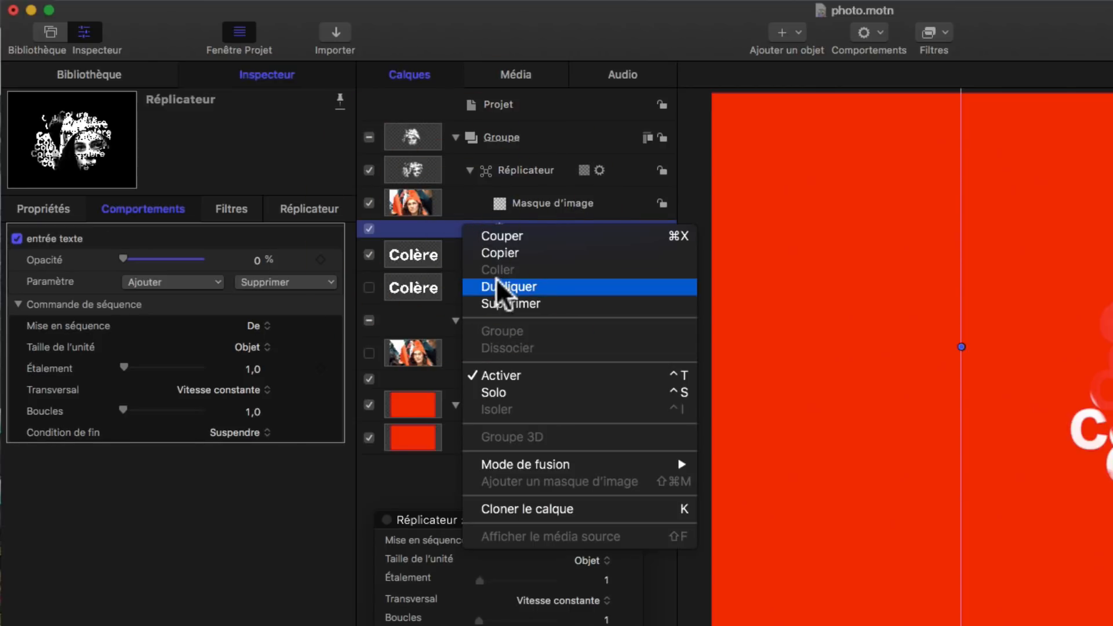
left_click(496, 282)
double_click(576, 228)
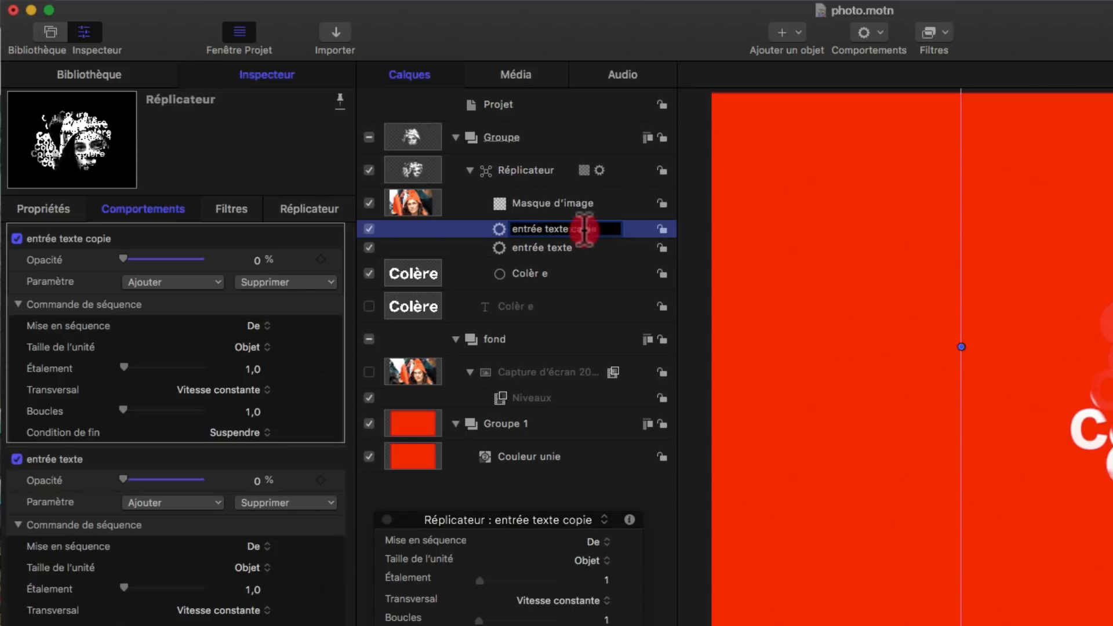
key("BackSpace")
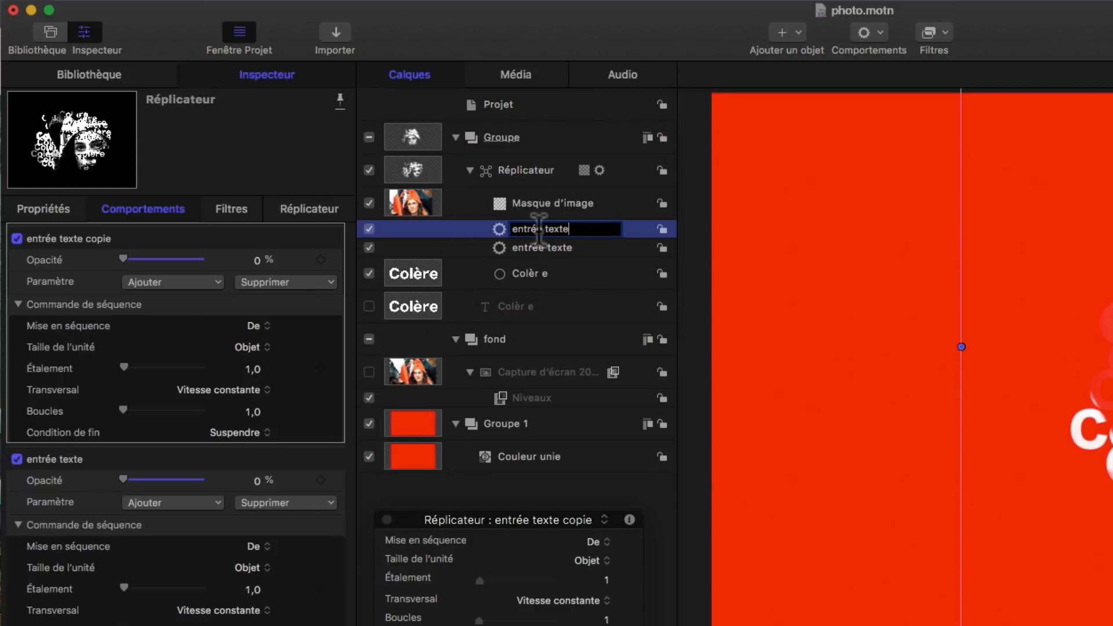
left_click_drag(544, 229, 497, 231)
type("so")
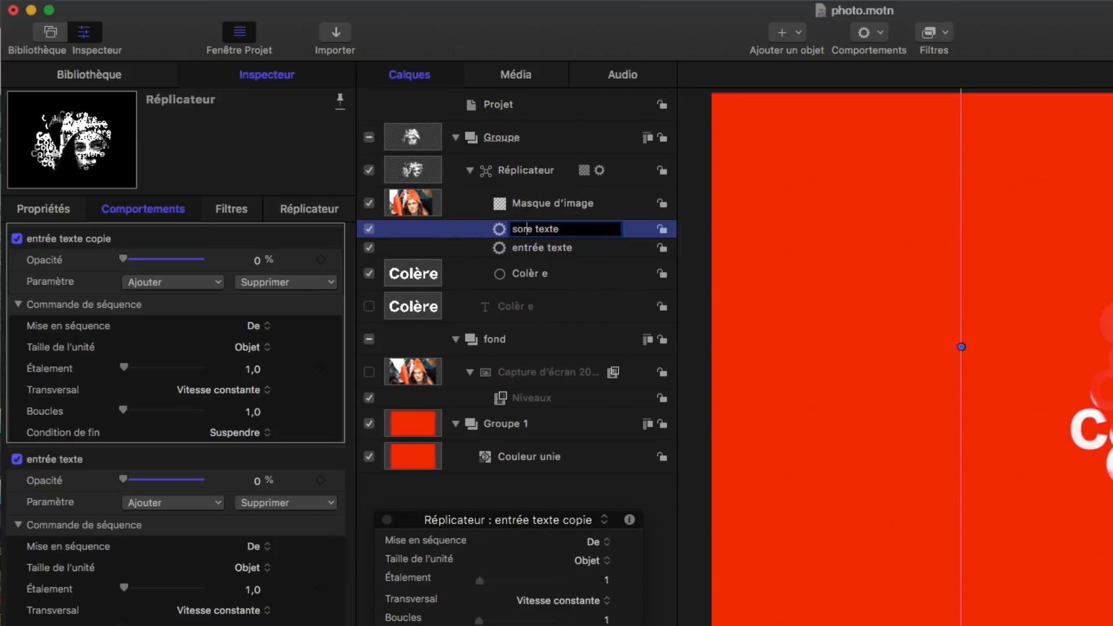
type("rti")
left_click(450, 223)
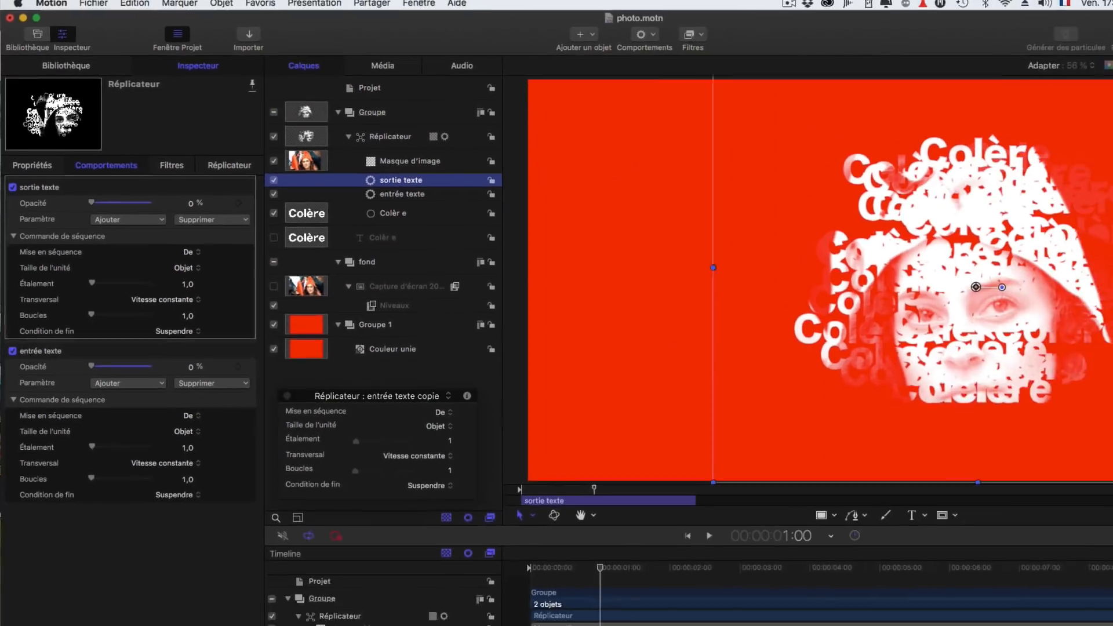
- Set the sequencing of the sortie texte behaviour to Vers
left_click(554, 577)
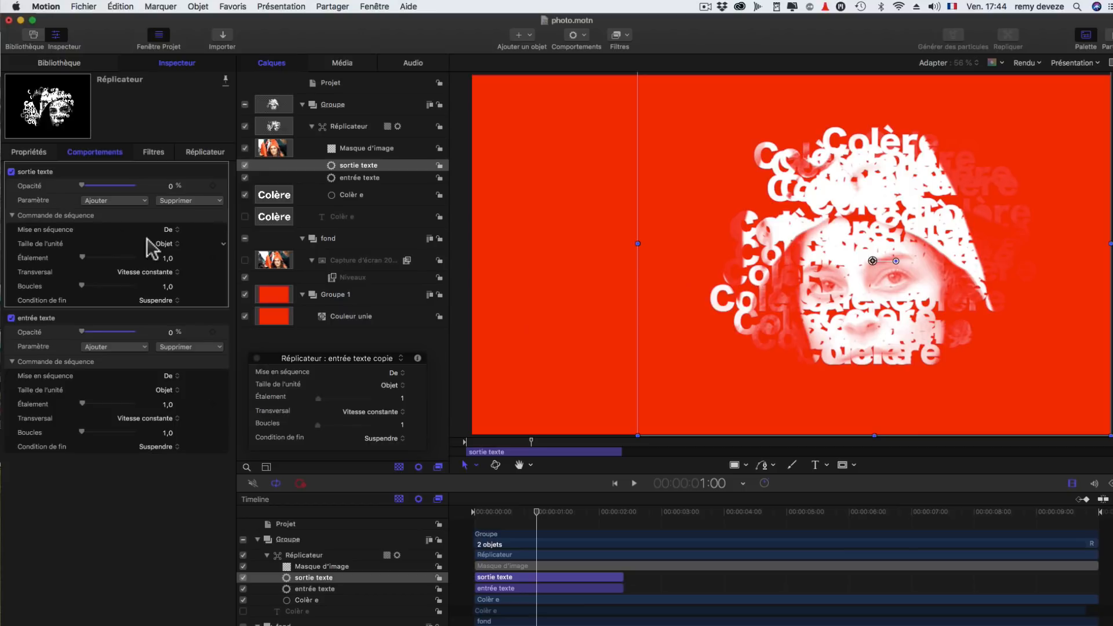
left_click(177, 229)
left_click(177, 219)
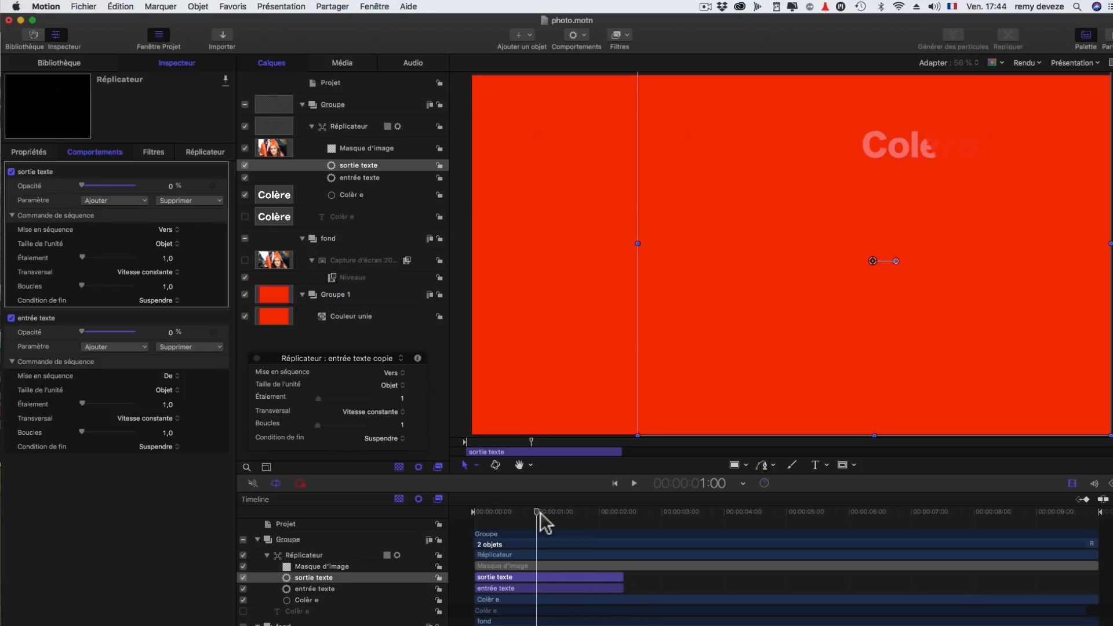
- Move the sortie texte behaviour so that it ends at 9:24, and play the animation from the start
left_click_drag(538, 511, 1097, 512)
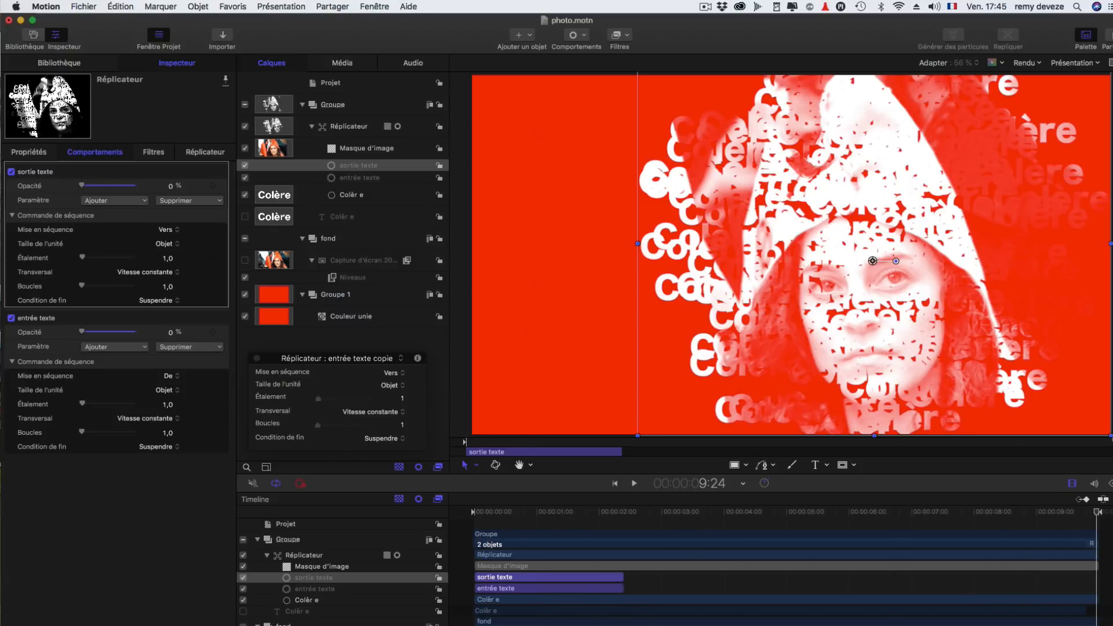
left_click(160, 6)
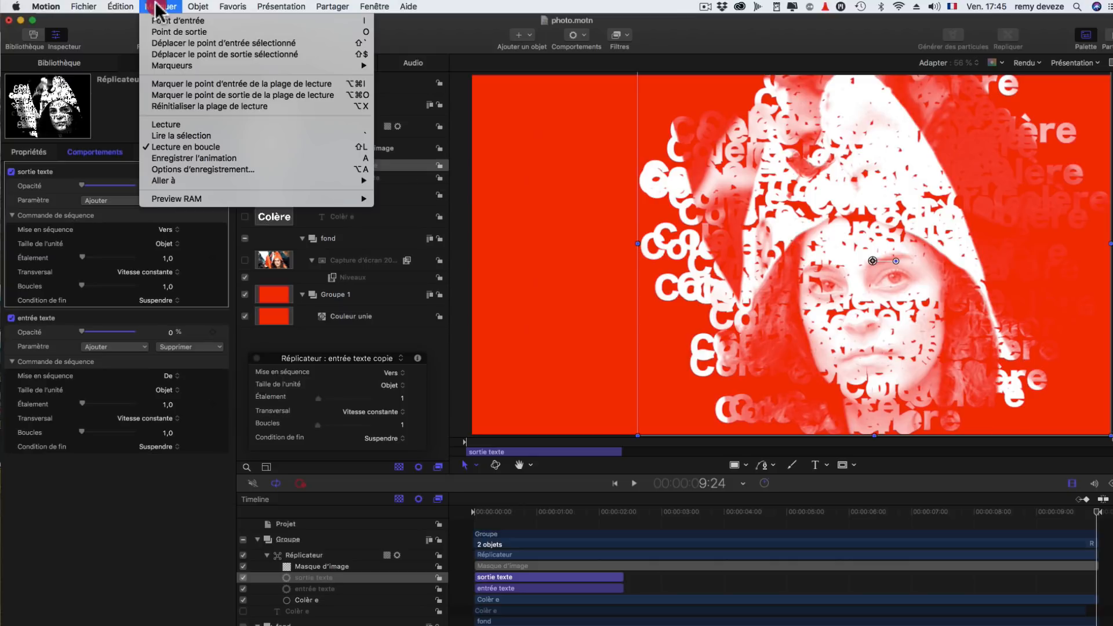
left_click(178, 54)
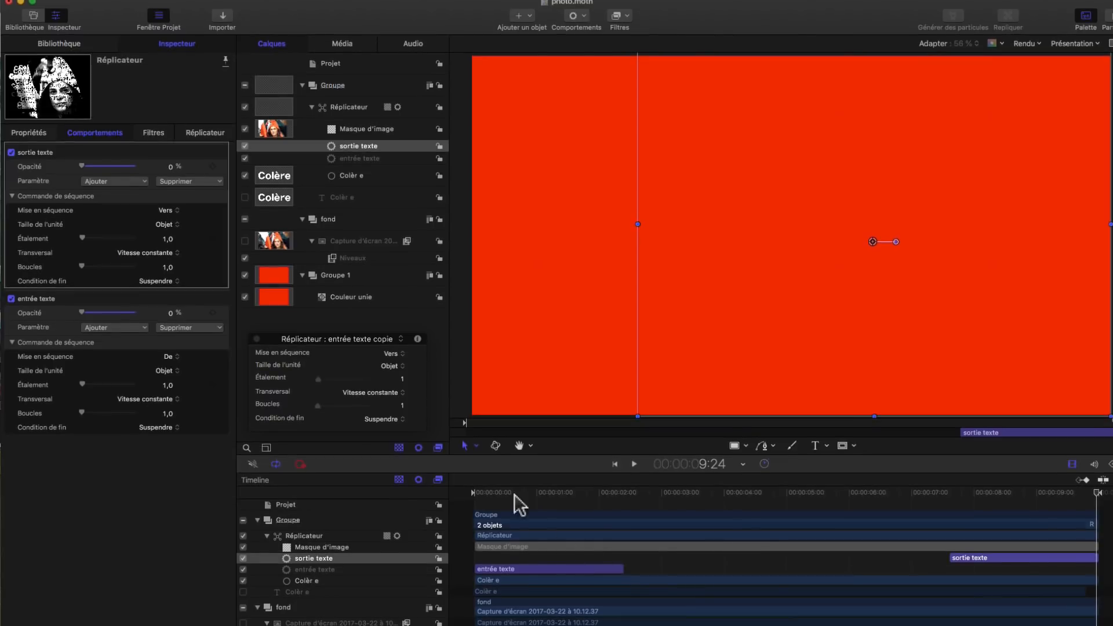
left_click(473, 495)
key("space")
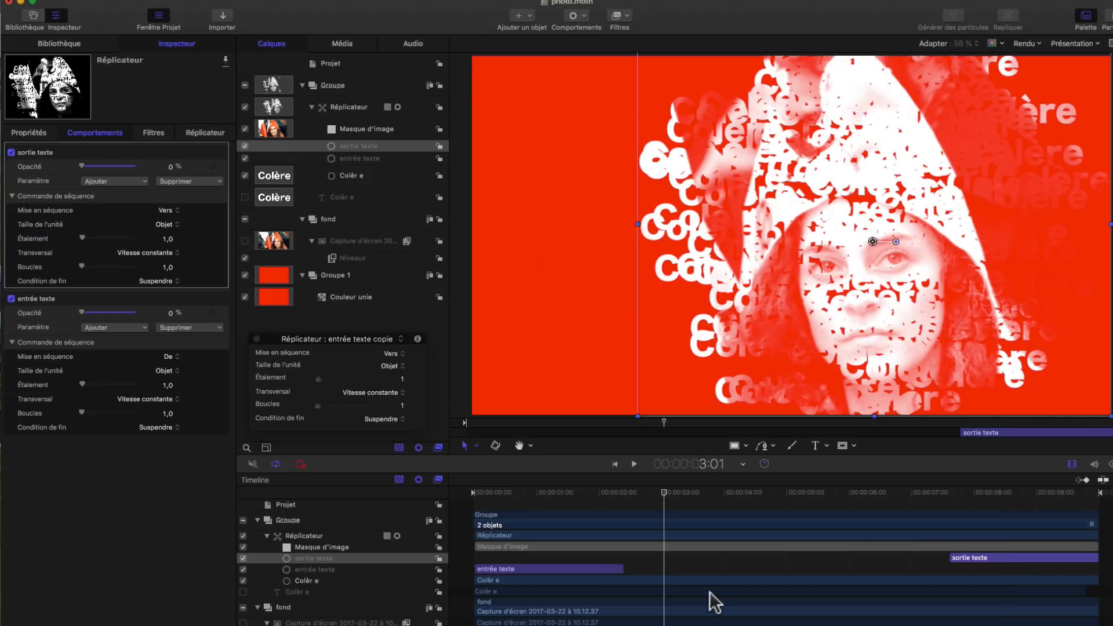
- Set the scale randomness of the replicator's cells to 99
left_click(348, 106)
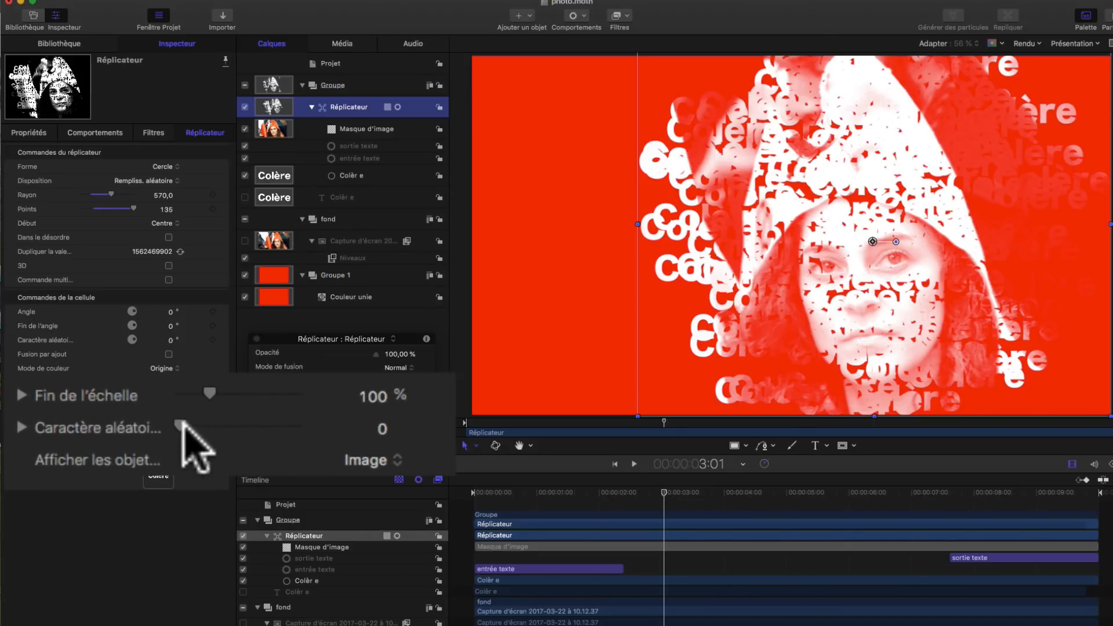
left_click_drag(82, 425, 97, 424)
left_click_drag(216, 418, 236, 419)
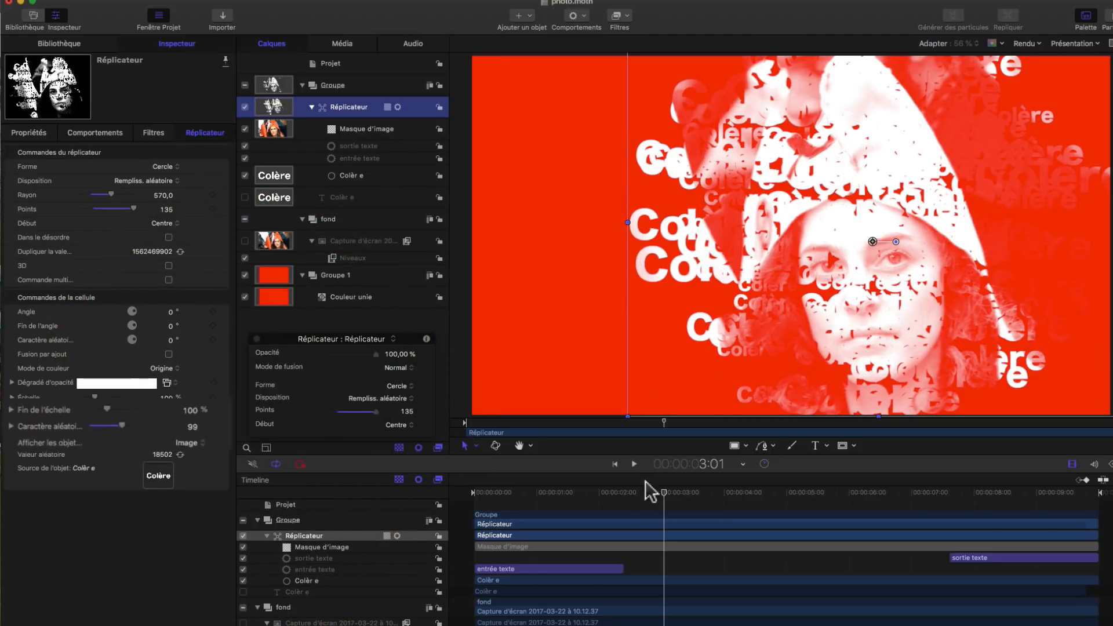
- Set the replicator cells' angle to 5°, end angle to -8° and angle randomness to 28°, and play the result from the start
left_click_drag(167, 313, 178, 313)
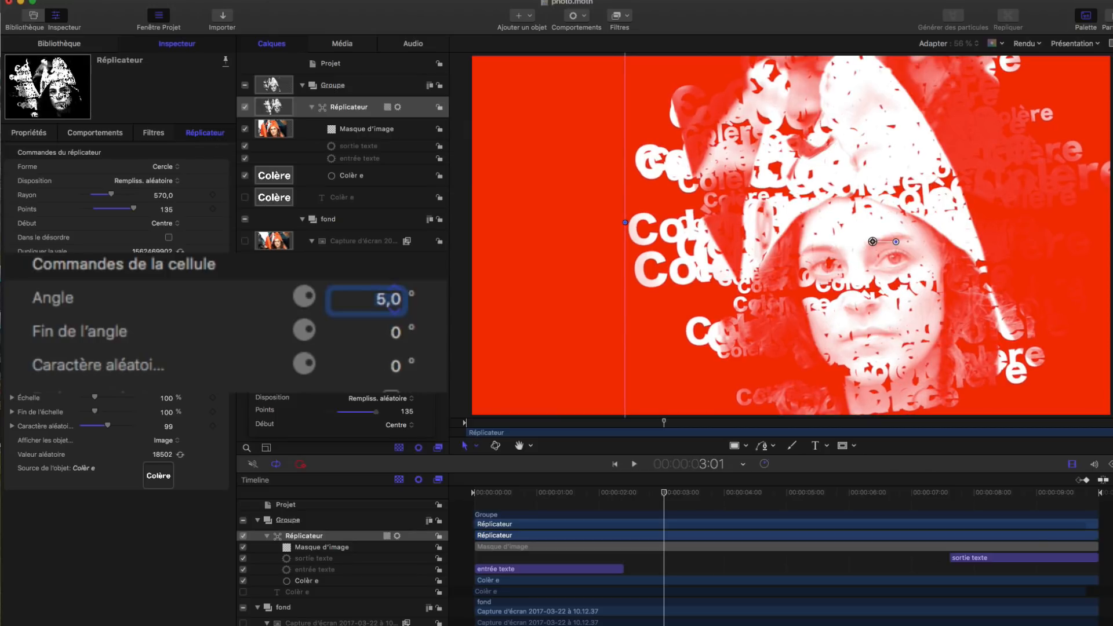
left_click_drag(396, 333, 409, 366)
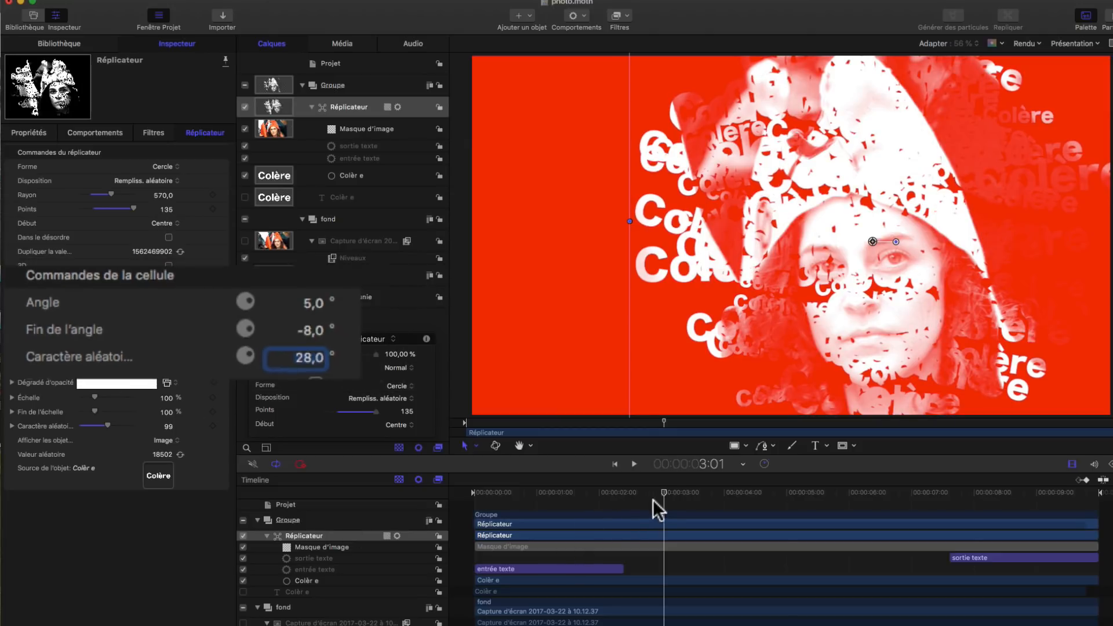
left_click_drag(662, 492, 449, 514)
key("space")
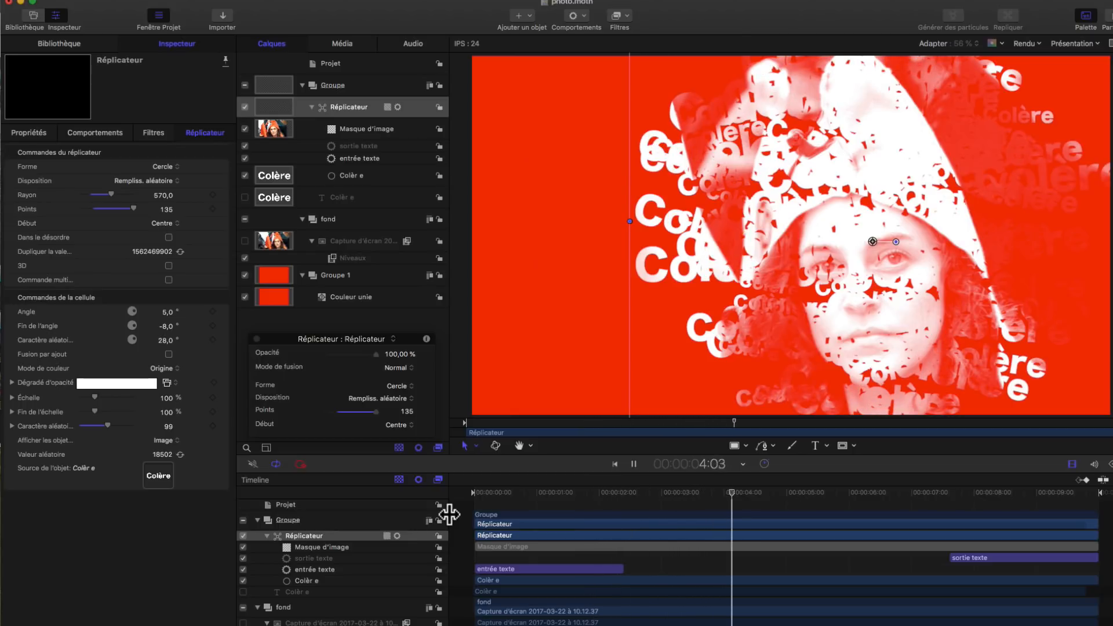
key("space")
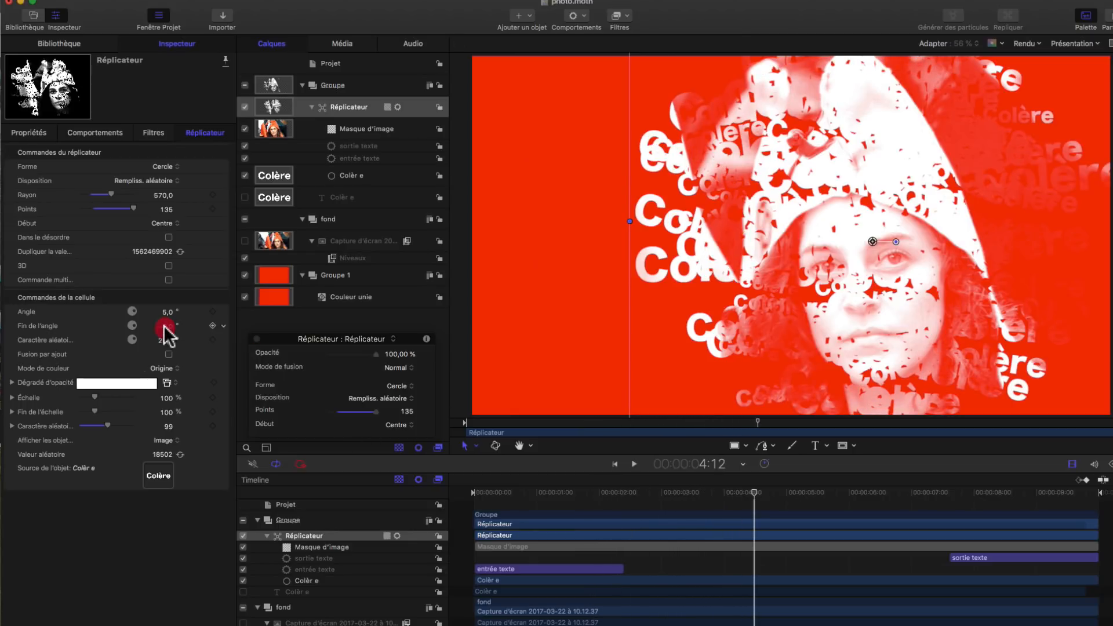
- Set the replicator cells' end angle to -1° and angle randomness to 31°, and play the animation from the start
left_click_drag(164, 326, 167, 326)
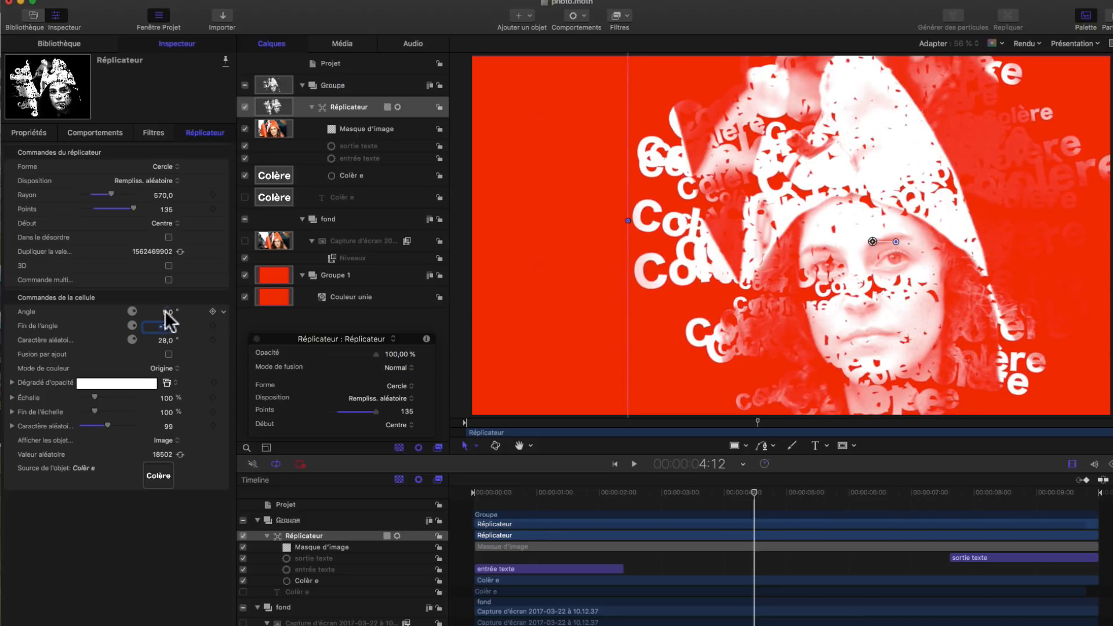
left_click_drag(156, 340, 160, 340)
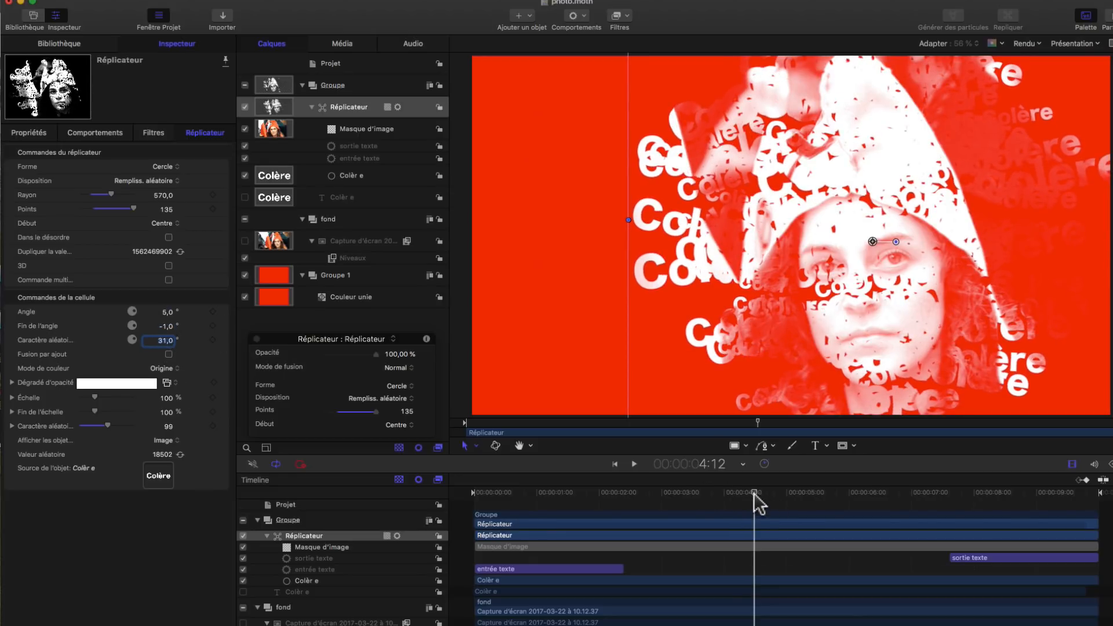
left_click_drag(758, 504, 392, 504)
key("space")
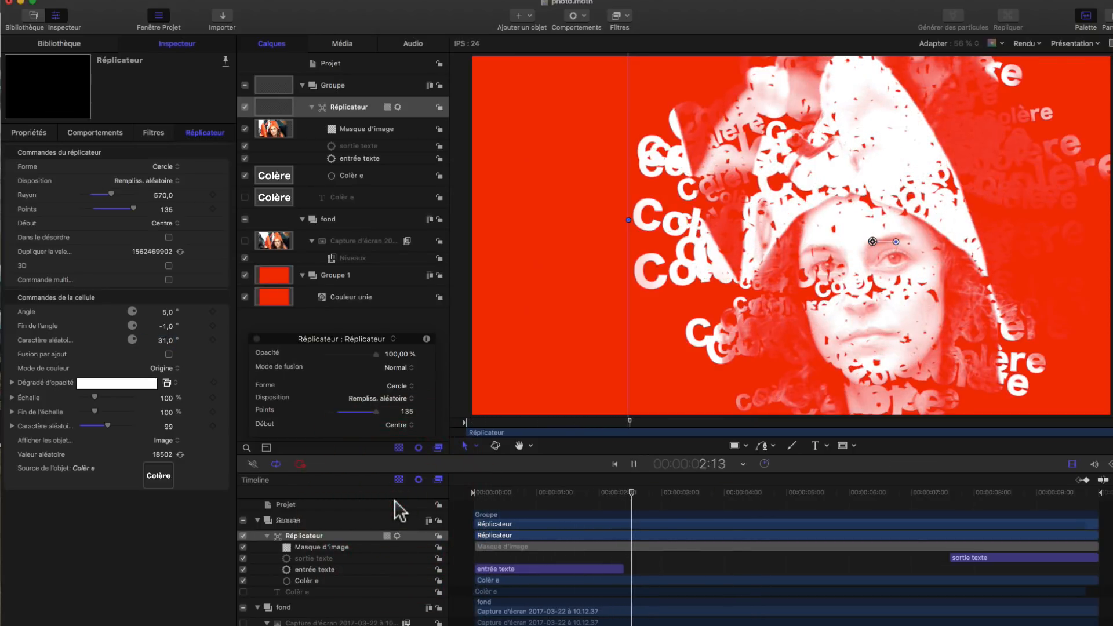
key("space")
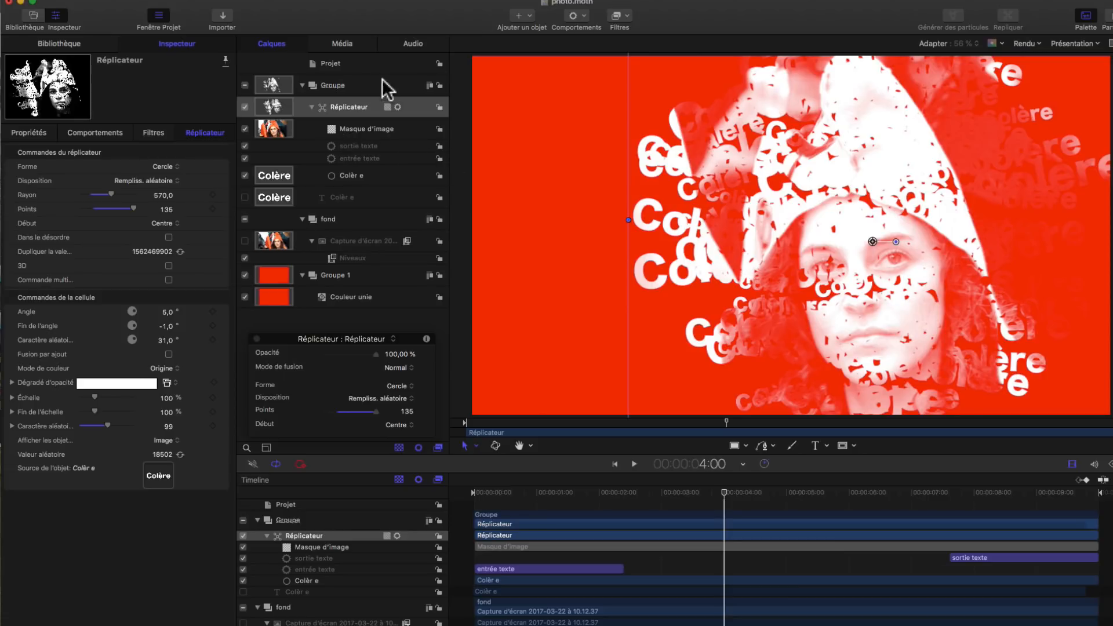
- Add a new group above the existing ones at 4:00 and insert a Fichier text generator into it
left_click(367, 60)
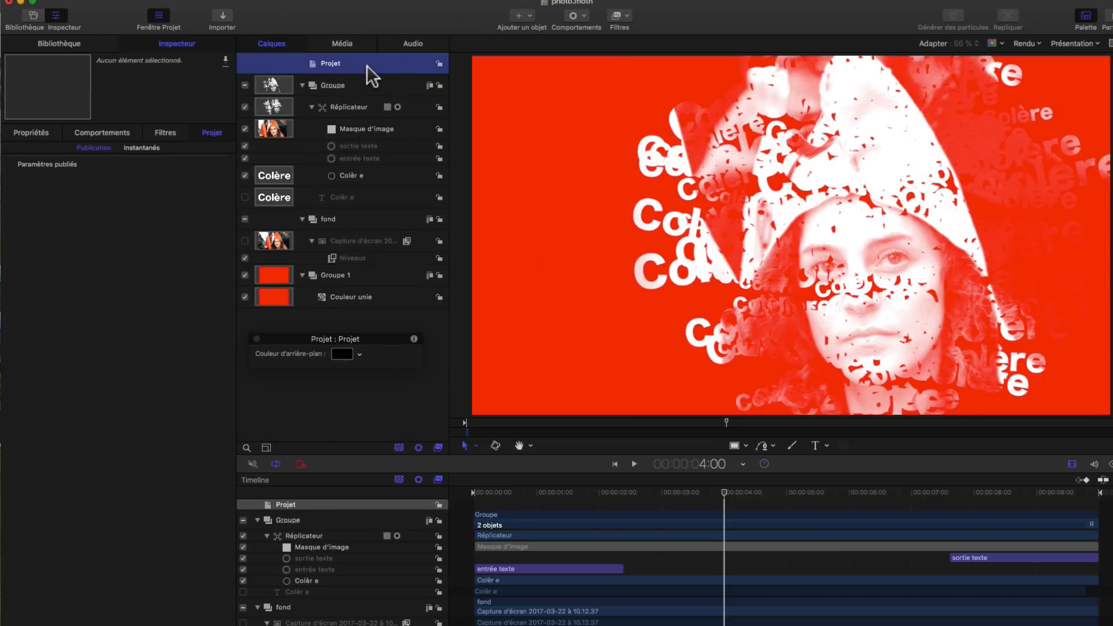
right_click(369, 396)
left_click(399, 402)
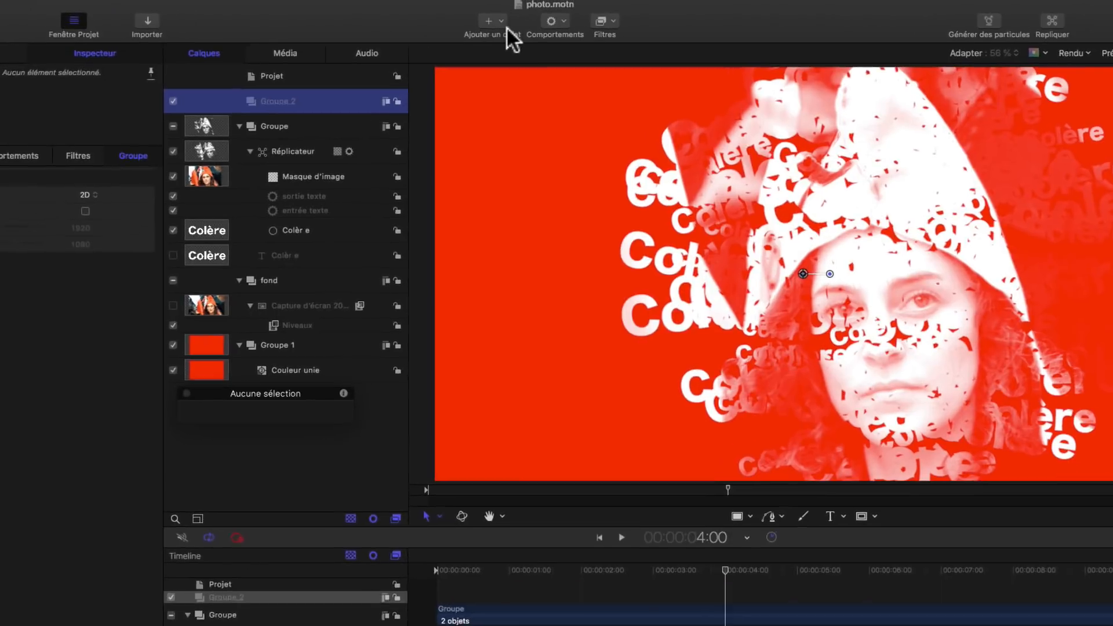
left_click(500, 22)
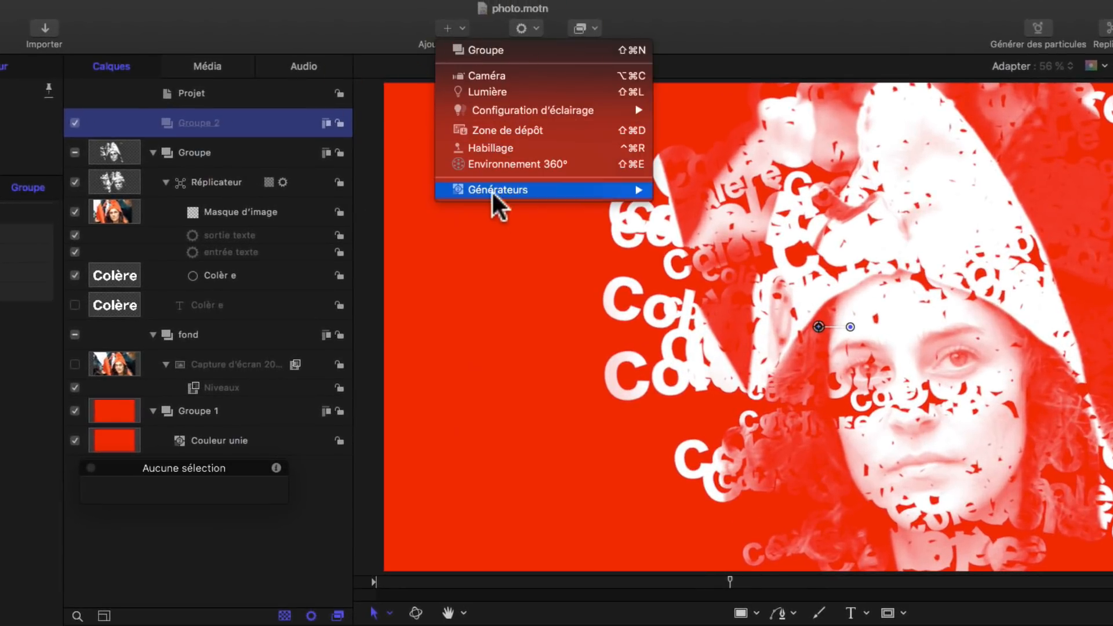
mouse_move(496, 194)
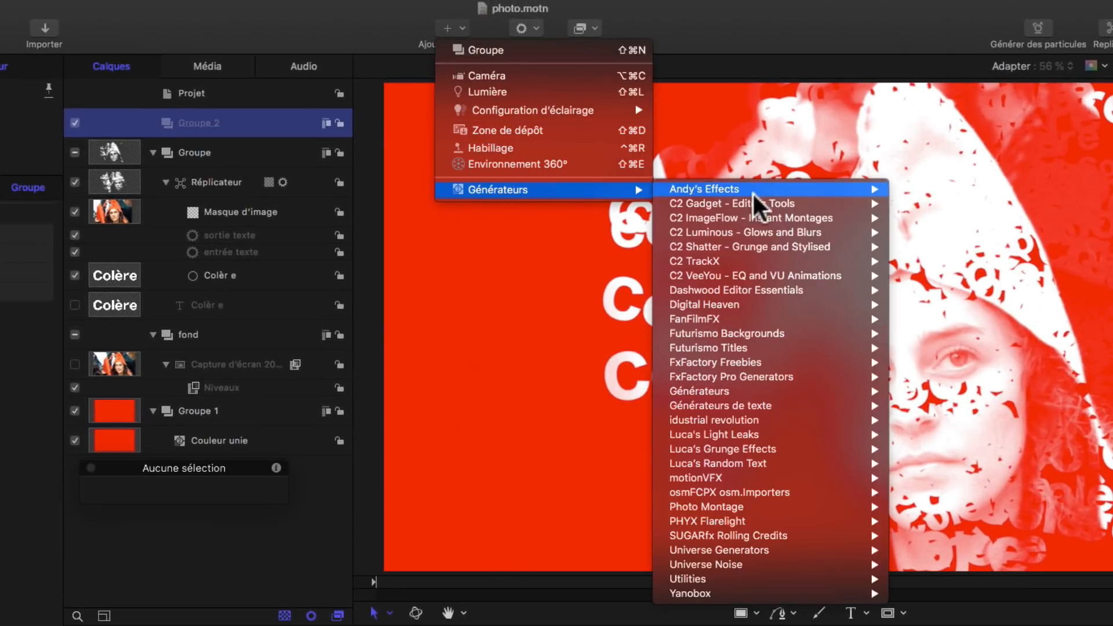
mouse_move(722, 406)
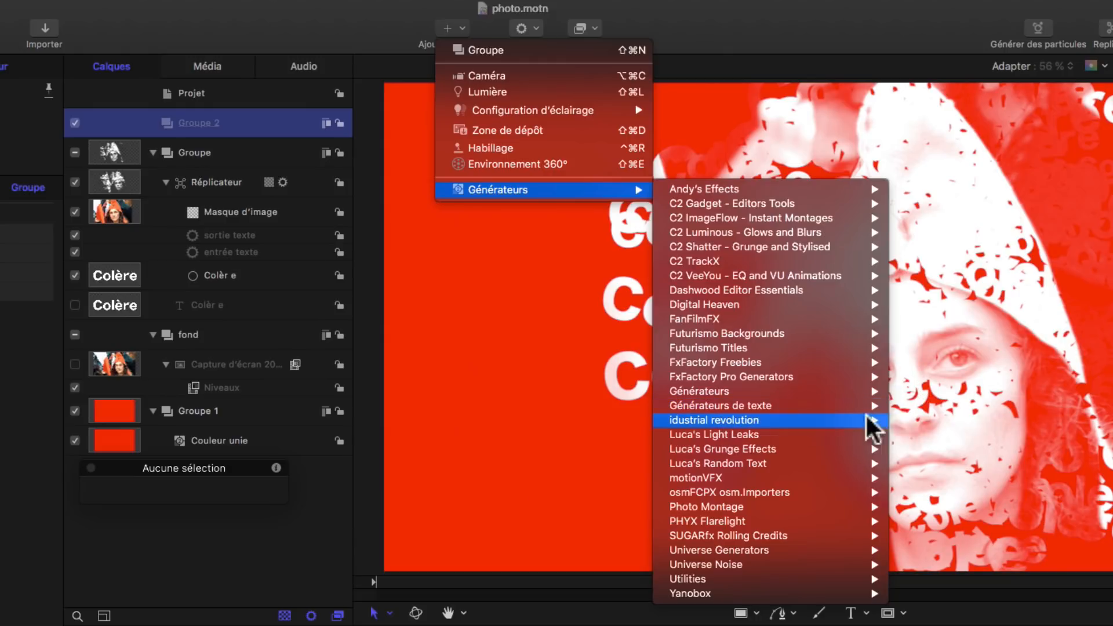
left_click(916, 406)
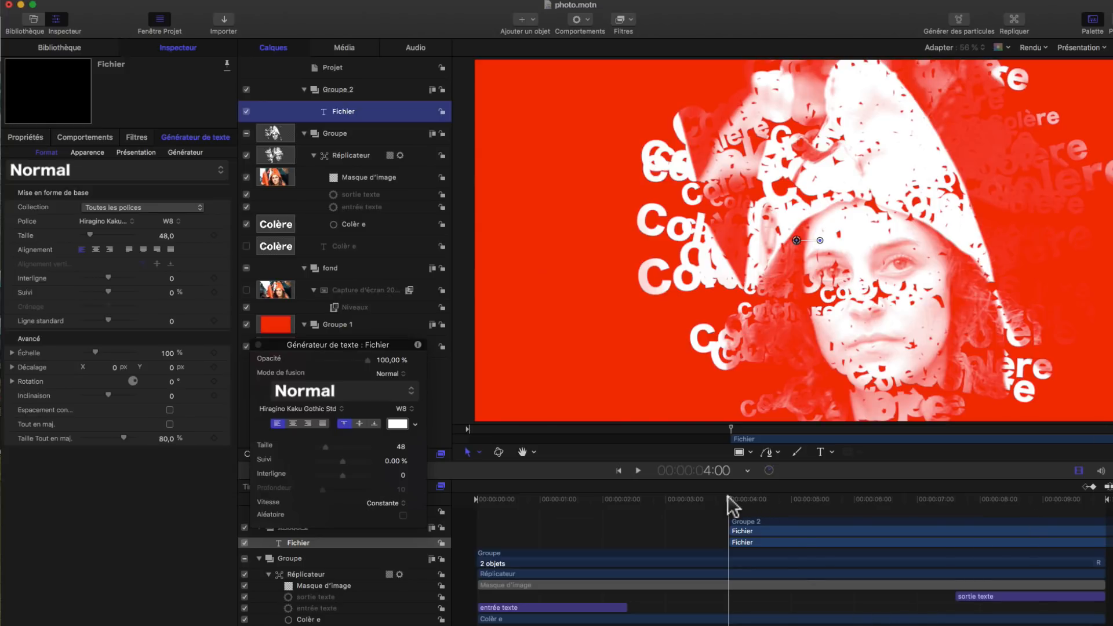
- Move Groupe 2 with its Fichier generator to the very start of the timeline
left_click_drag(729, 499, 372, 507)
left_click_drag(768, 524, 600, 525)
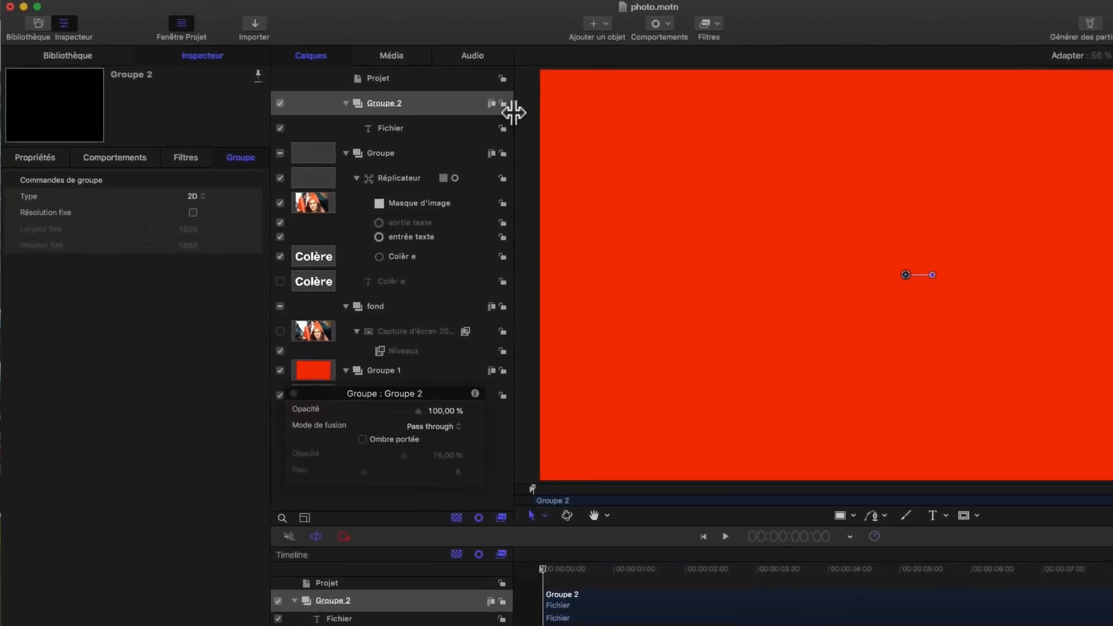
- Load the Desktop file nuage mot.txt as the source of the Fichier text generator
left_click(471, 148)
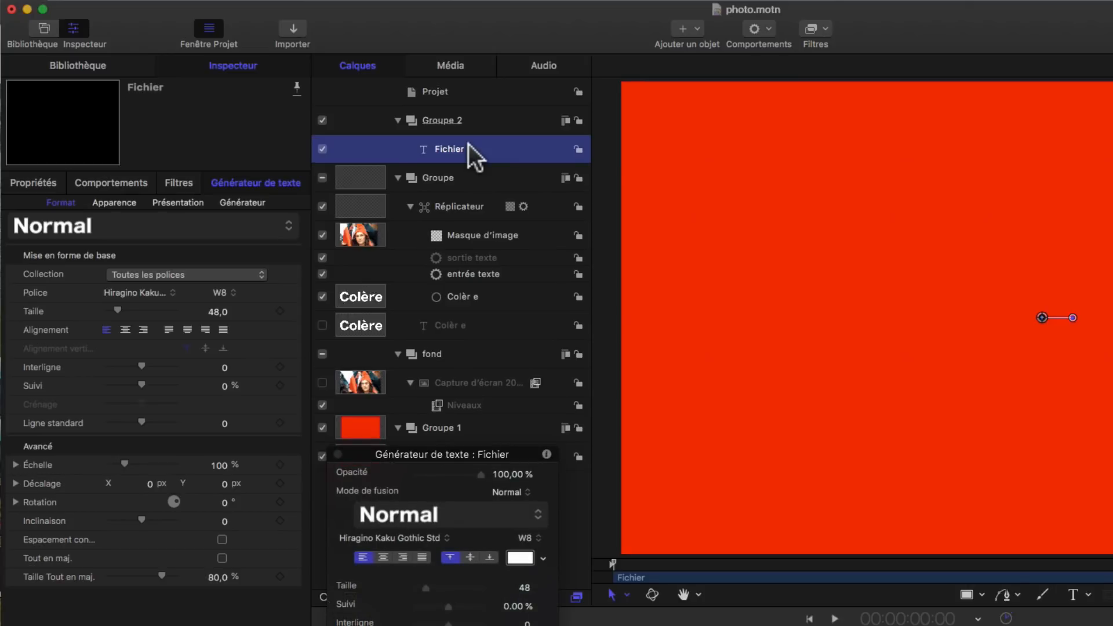
left_click(242, 203)
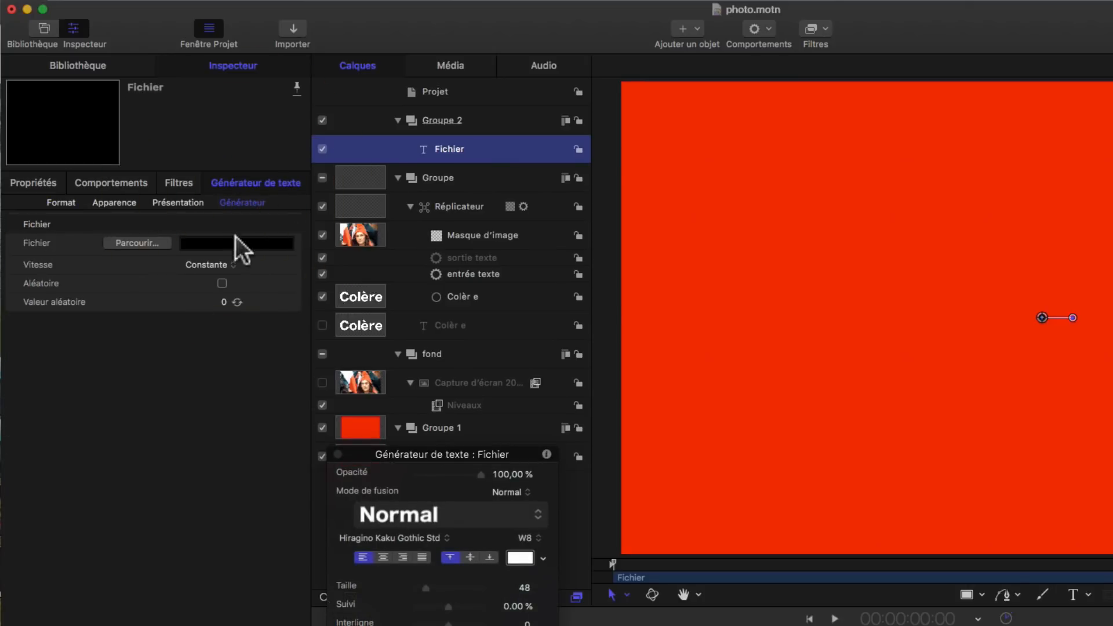
left_click(138, 244)
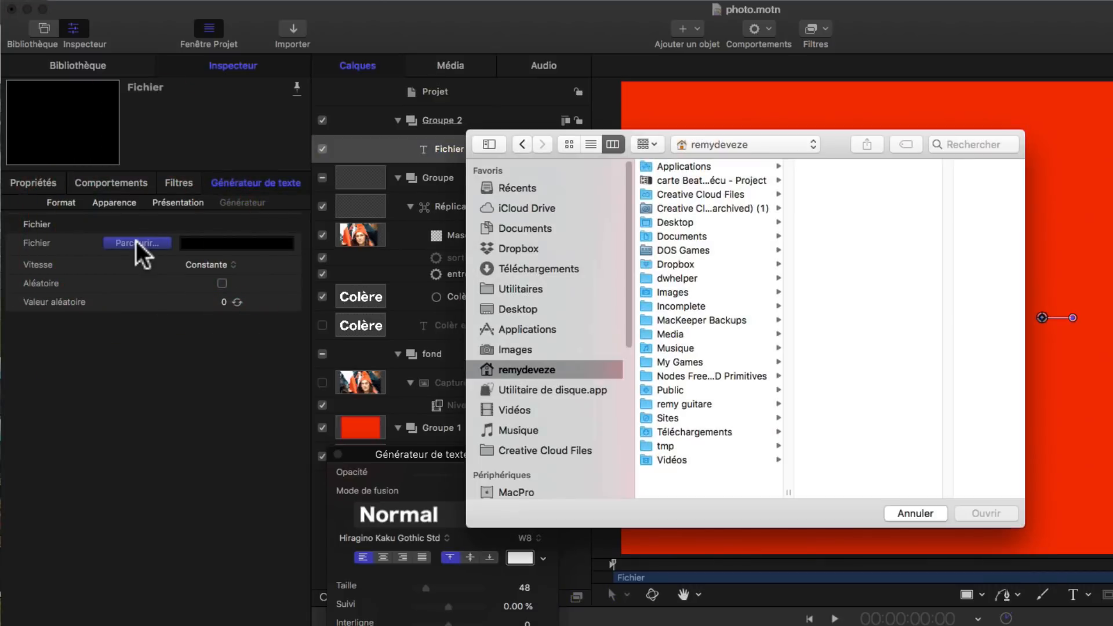
left_click(531, 312)
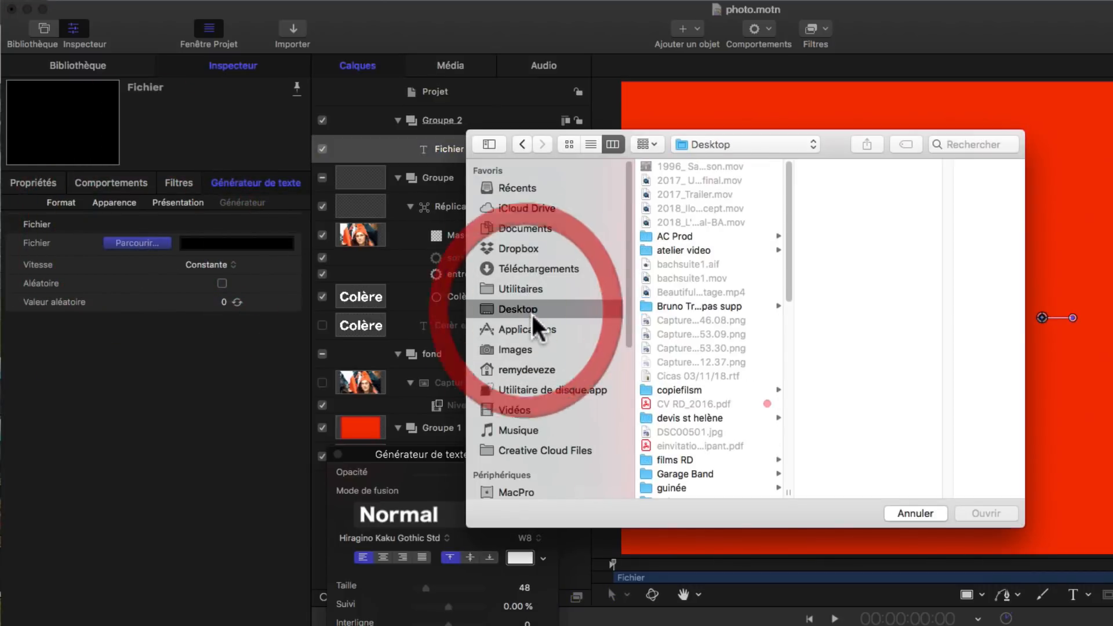
left_click_drag(792, 287, 809, 418)
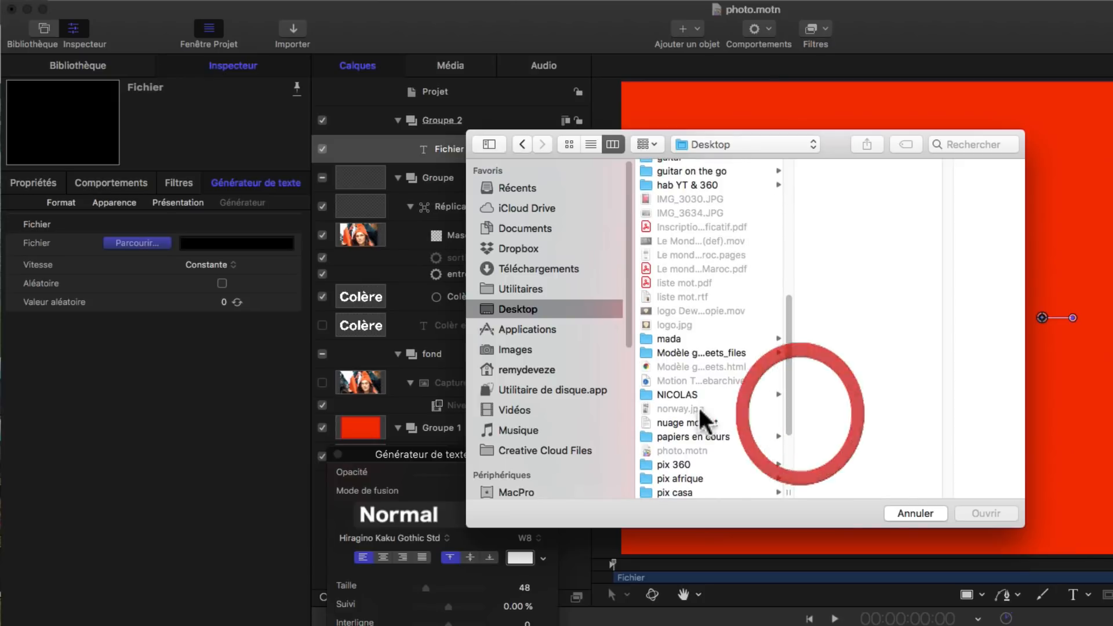
left_click(681, 423)
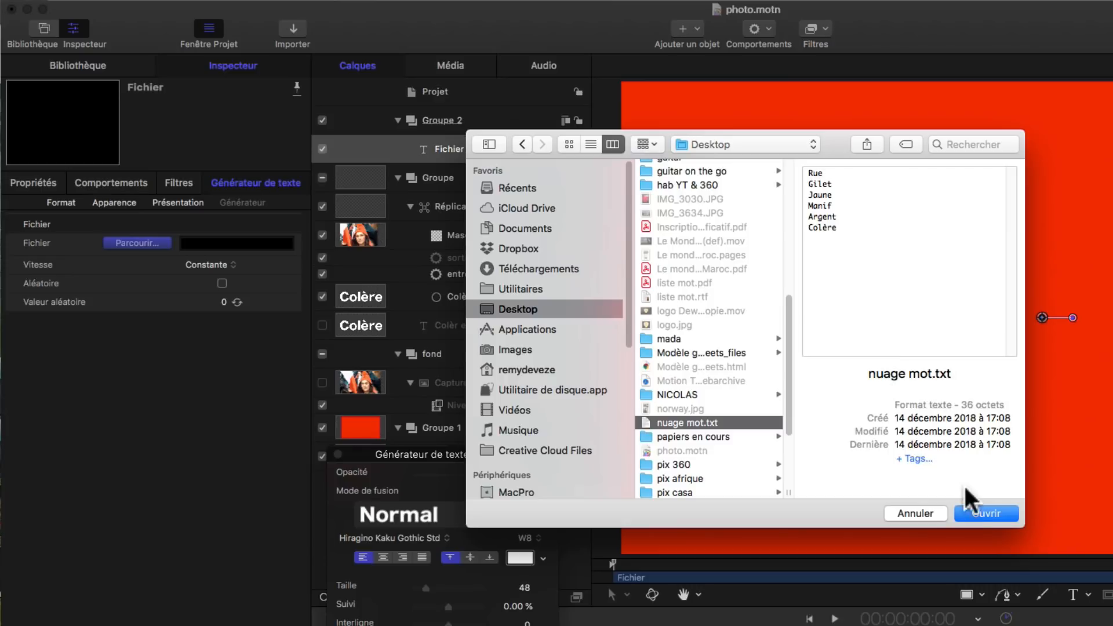
left_click(985, 514)
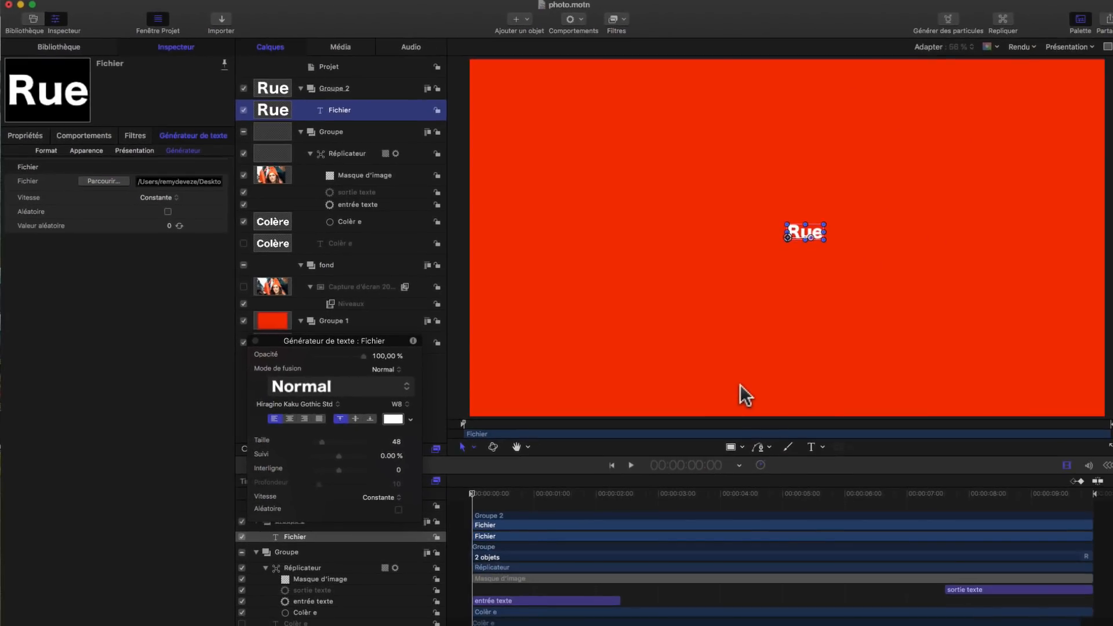
- Play the composition up to 1:02, and hide Groupe and the red Groupe 1 to isolate the Fichier text
left_click(460, 496)
key("space")
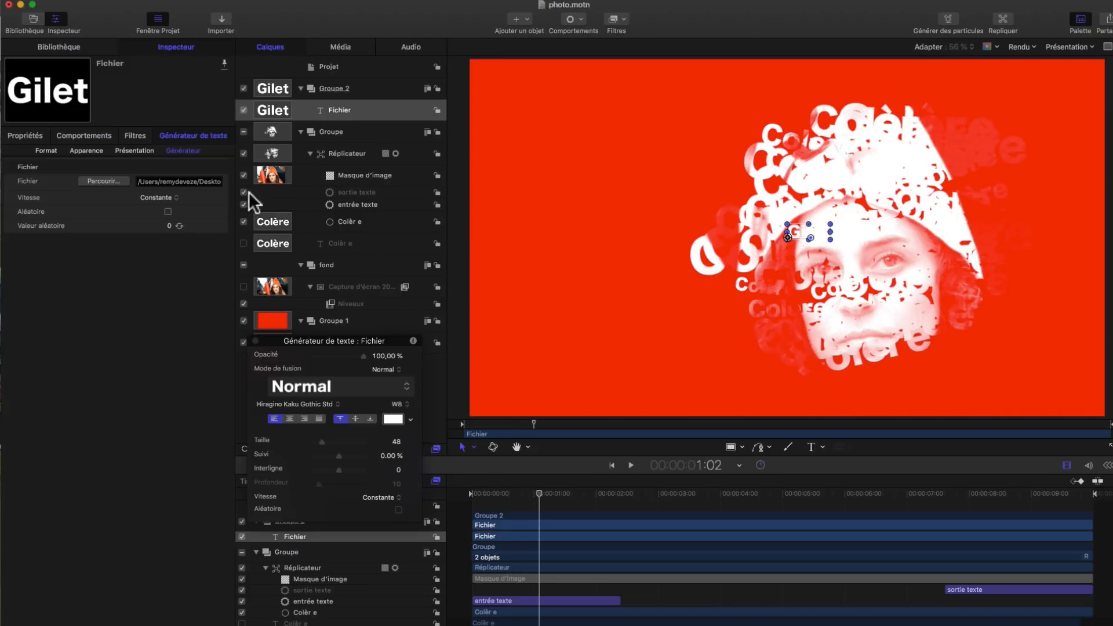
left_click(243, 131)
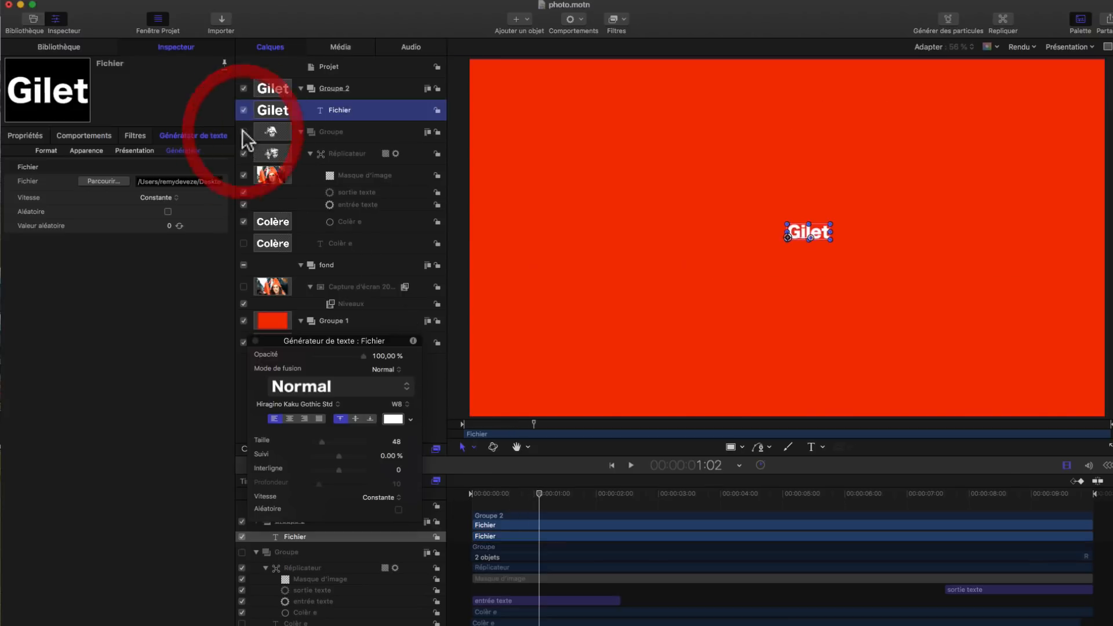
left_click(243, 320)
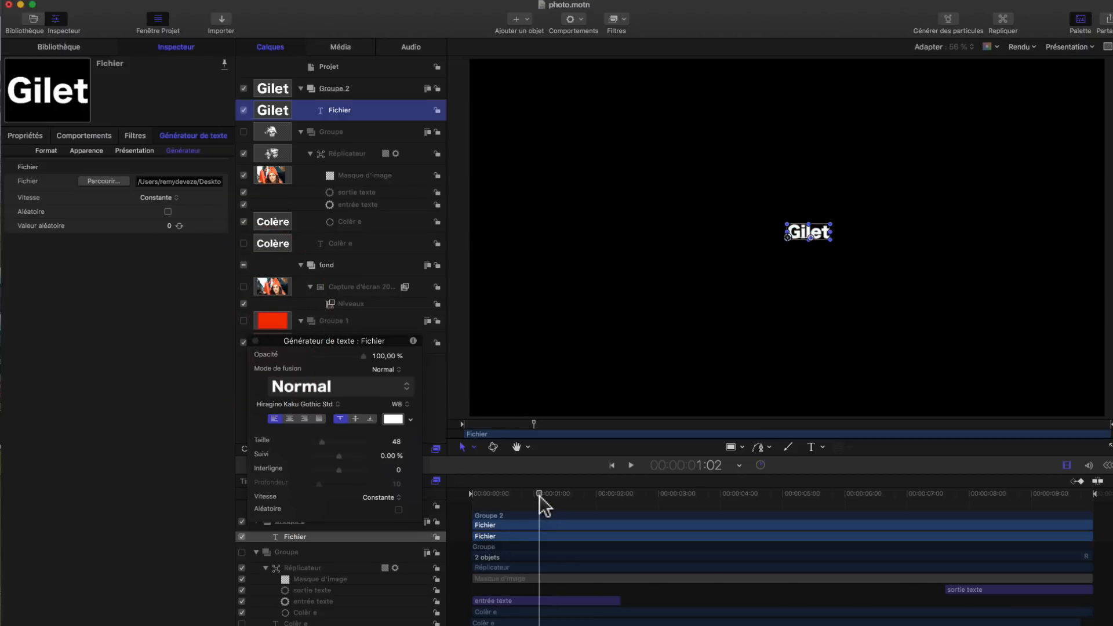
- Play the isolated Fichier text from the start to check its changing words, and make Groupe visible again
left_click_drag(538, 502, 465, 493)
key("space")
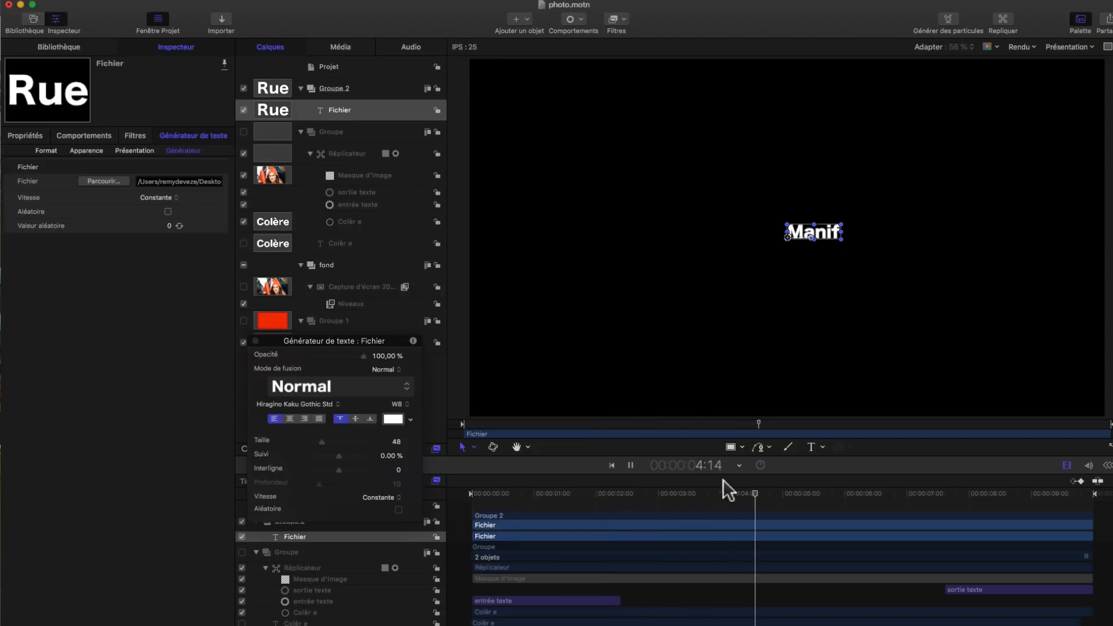
key("space")
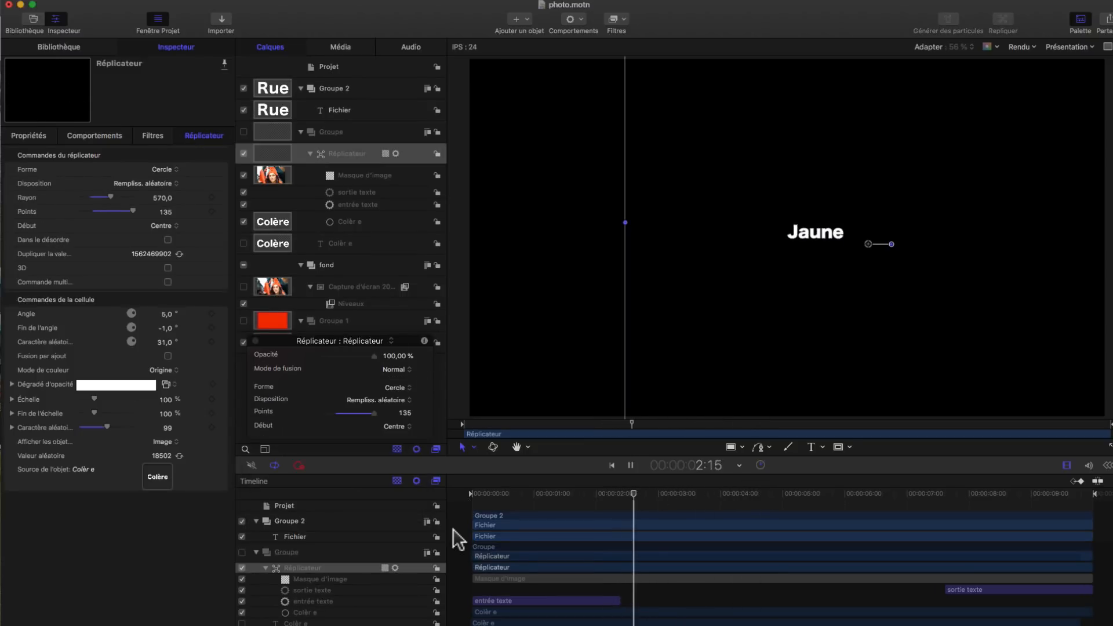
key("space")
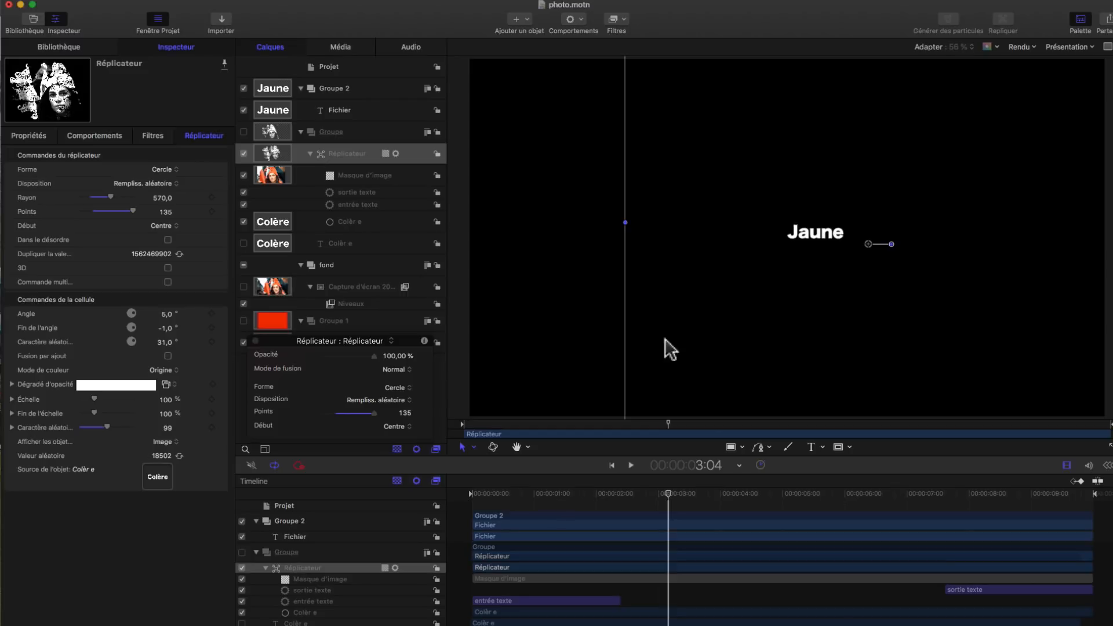
left_click(243, 131)
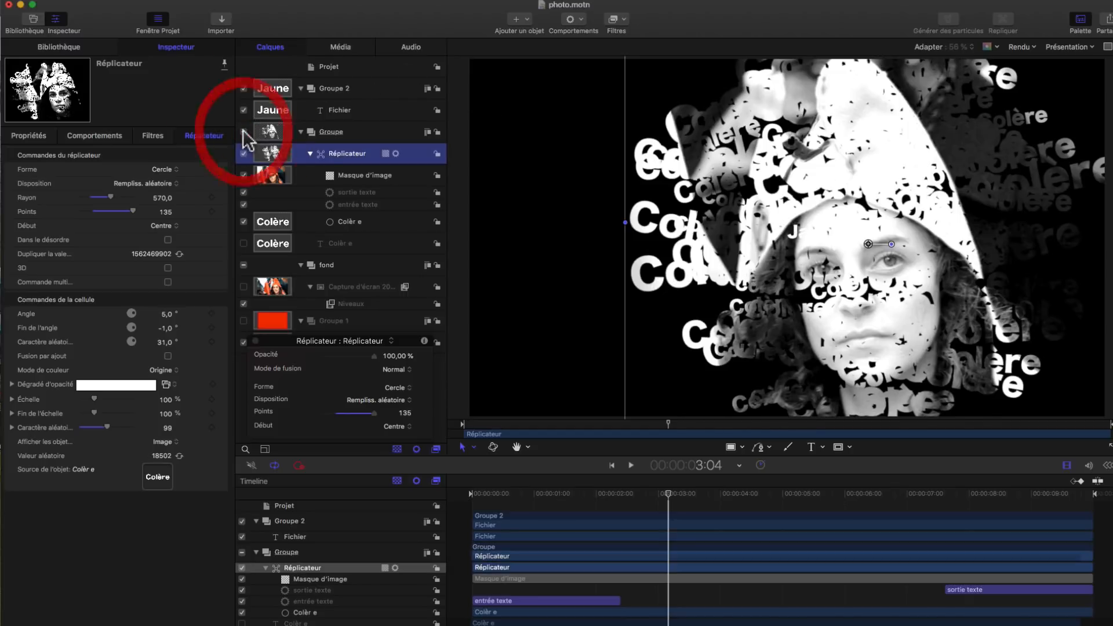
- Make the red Groupe 1 visible again and set the Fichier text generator as the Réplicateur's cell source
left_click(243, 320)
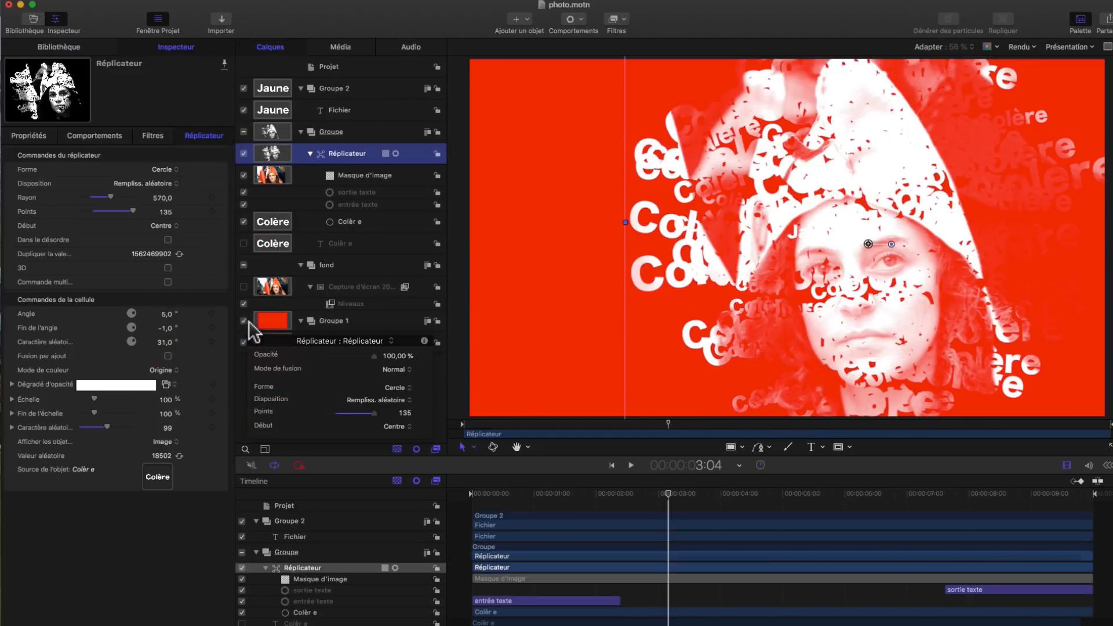
left_click(333, 109)
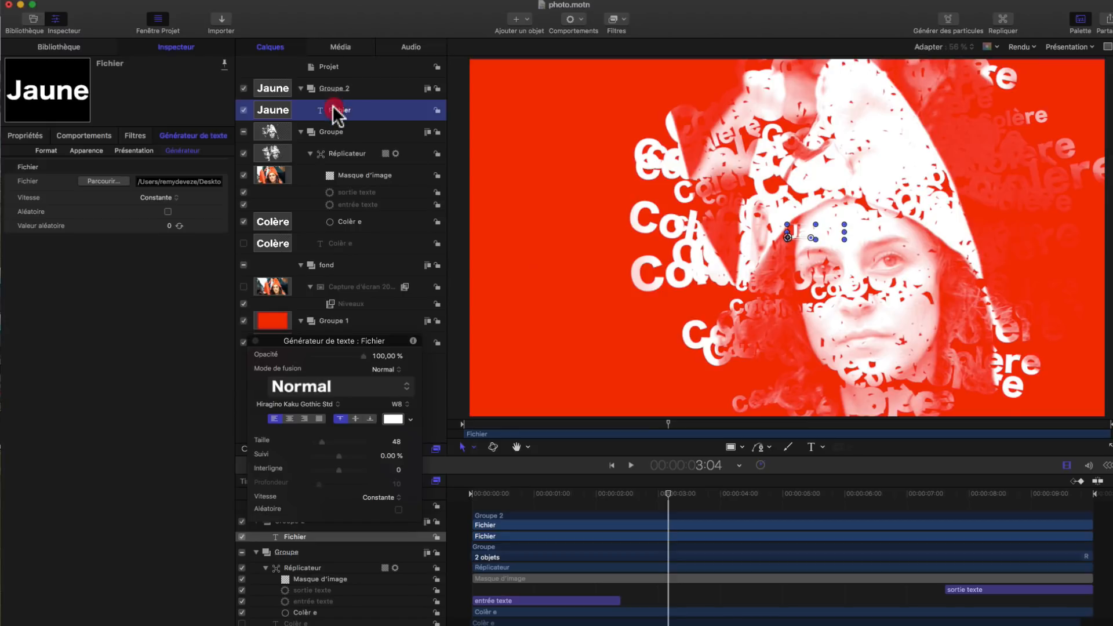
left_click(333, 107)
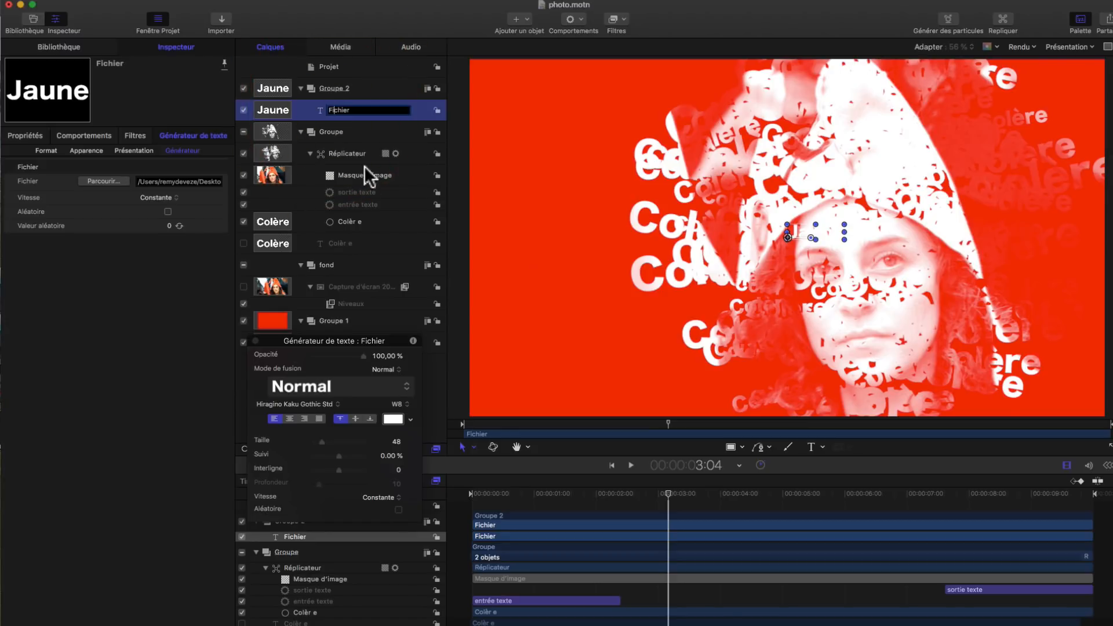
left_click(340, 157)
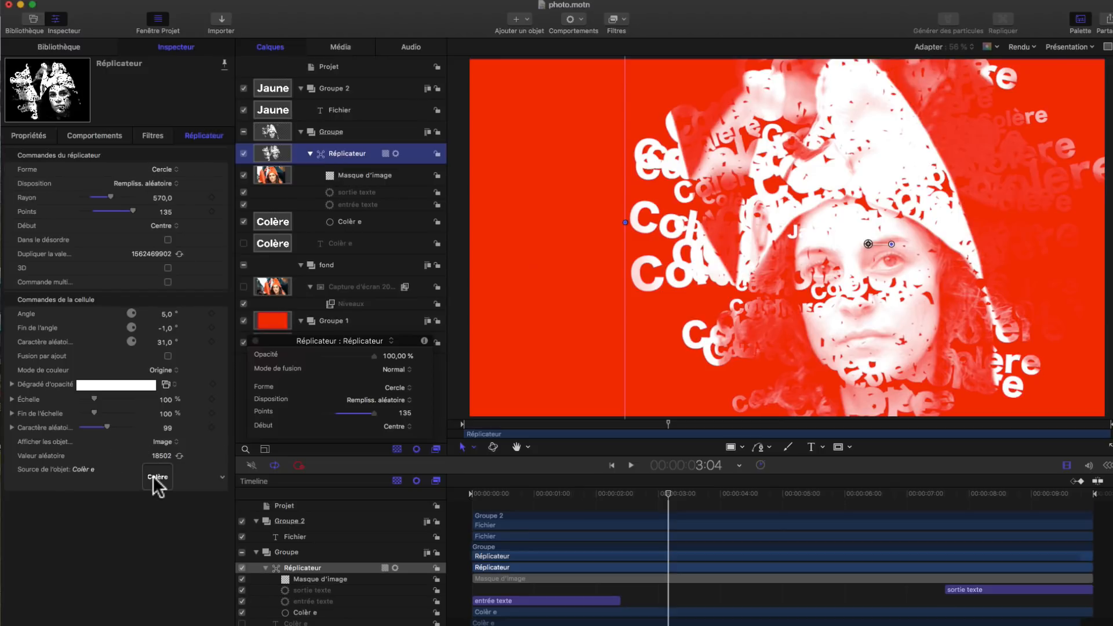
left_click_drag(328, 106, 153, 480)
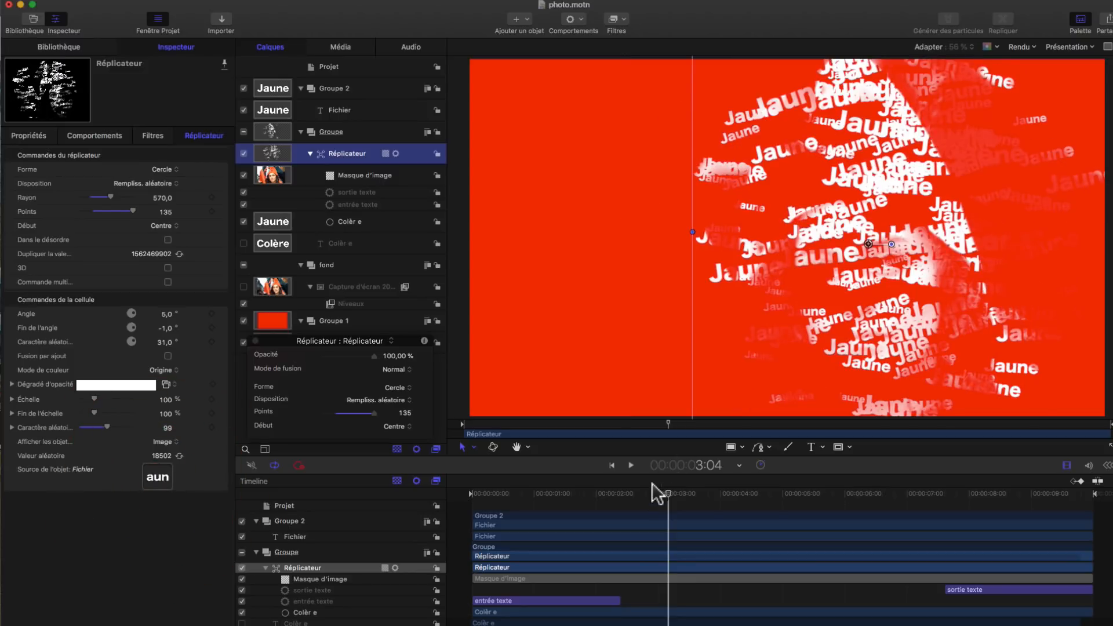
- Play the composition from the start to check the replicated Fichier words, and return to the first frame
left_click_drag(668, 503, 471, 514)
key("space")
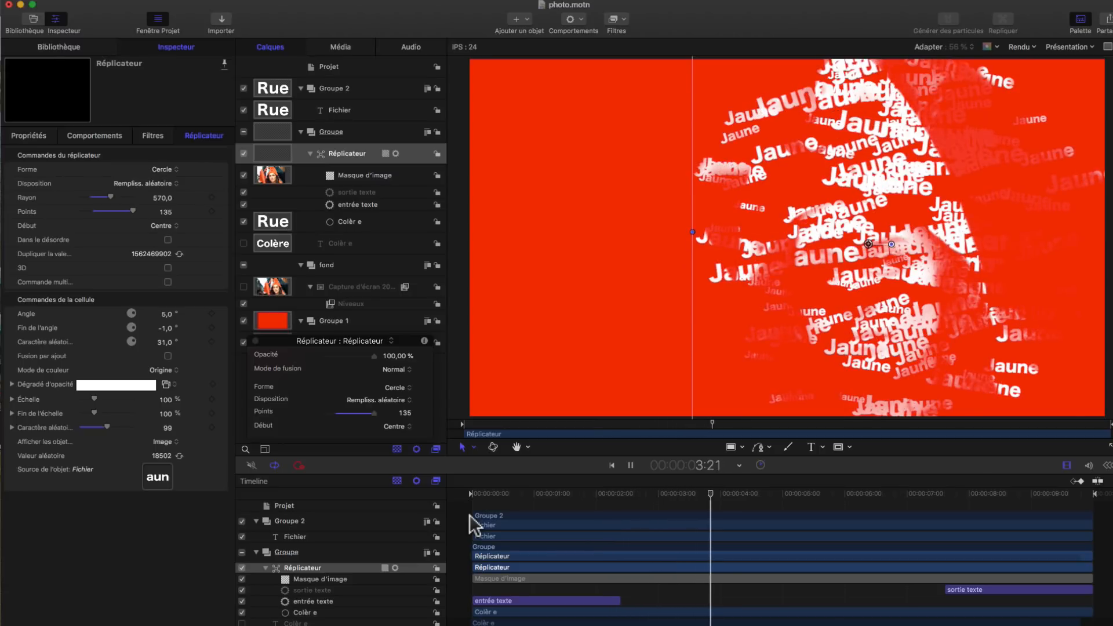
key("space")
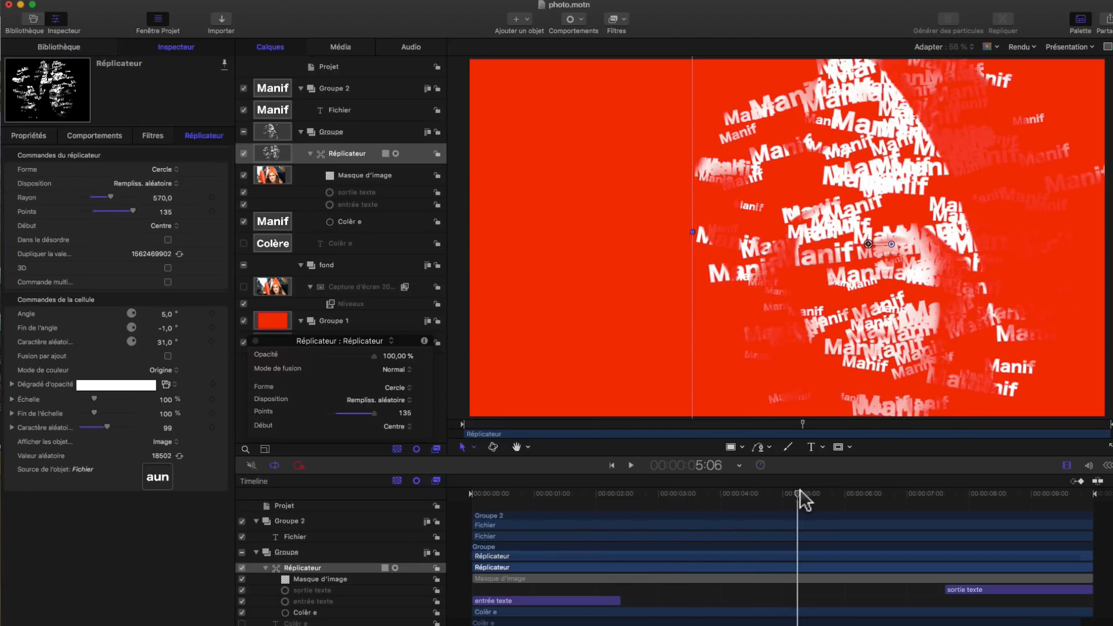
left_click(728, 511)
left_click_drag(727, 508, 482, 538)
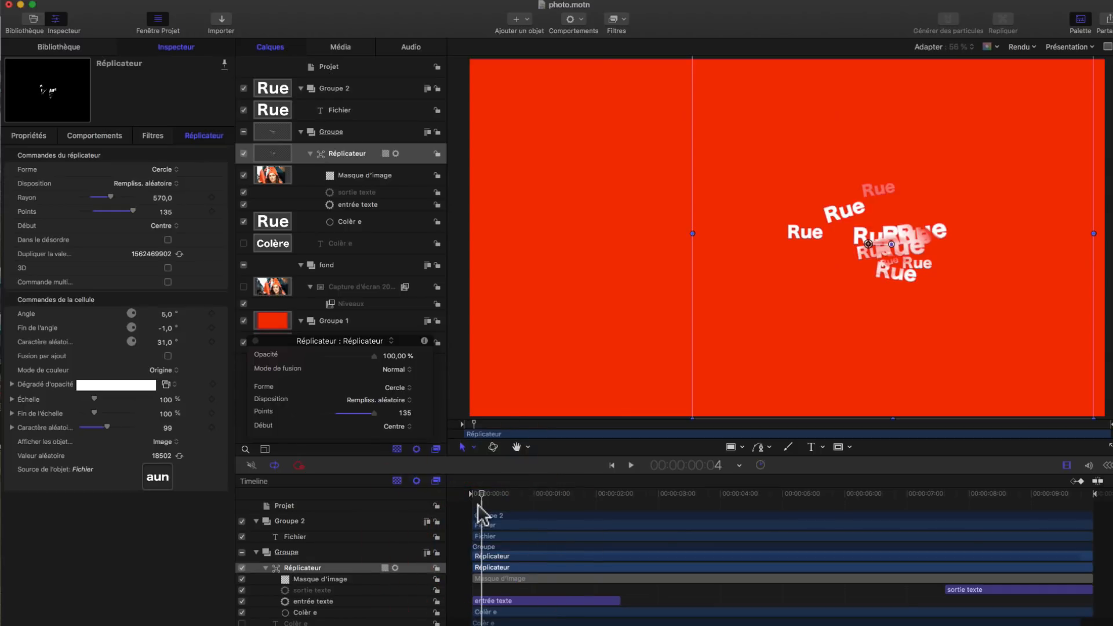
left_click(462, 495)
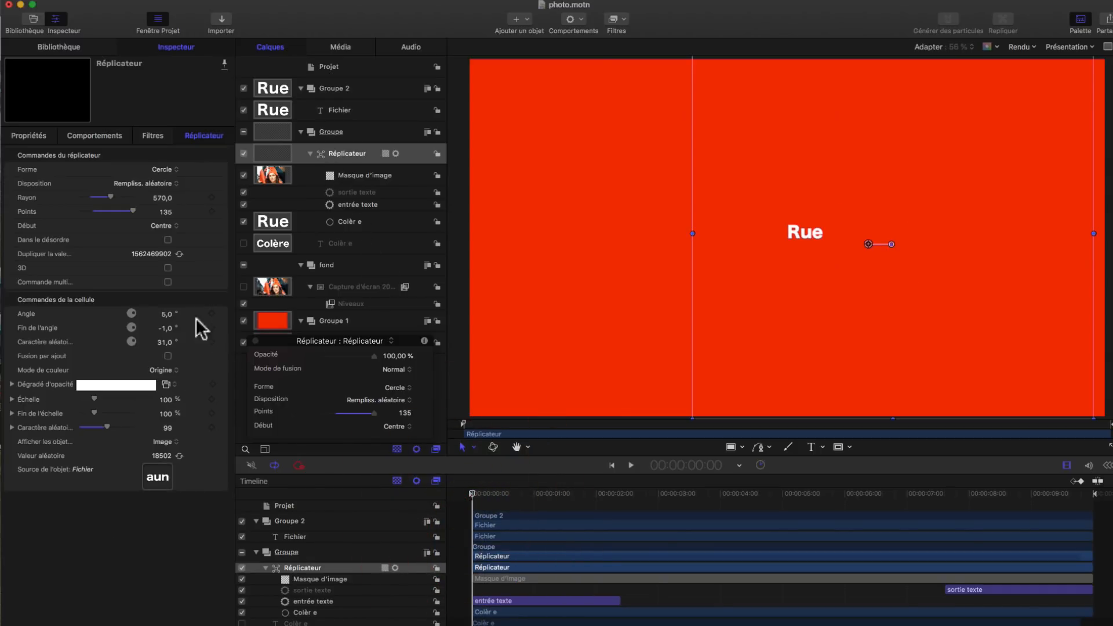
- Turn off Lire les images for the Réplicateur's cells and enable the random start image option
left_click(170, 429)
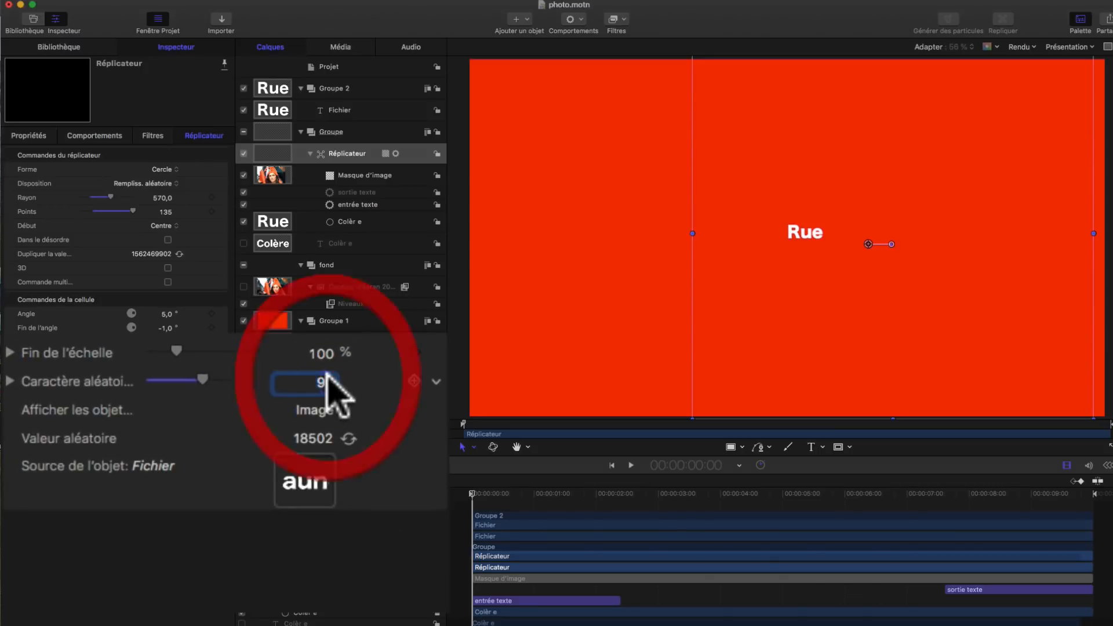
left_click(337, 409)
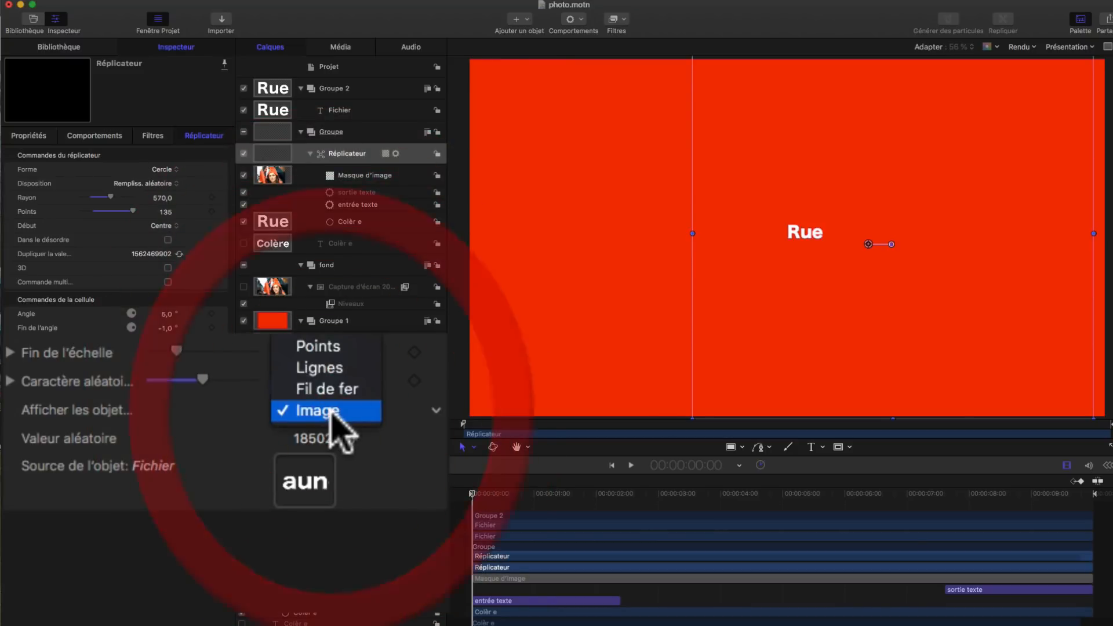
left_click(340, 416)
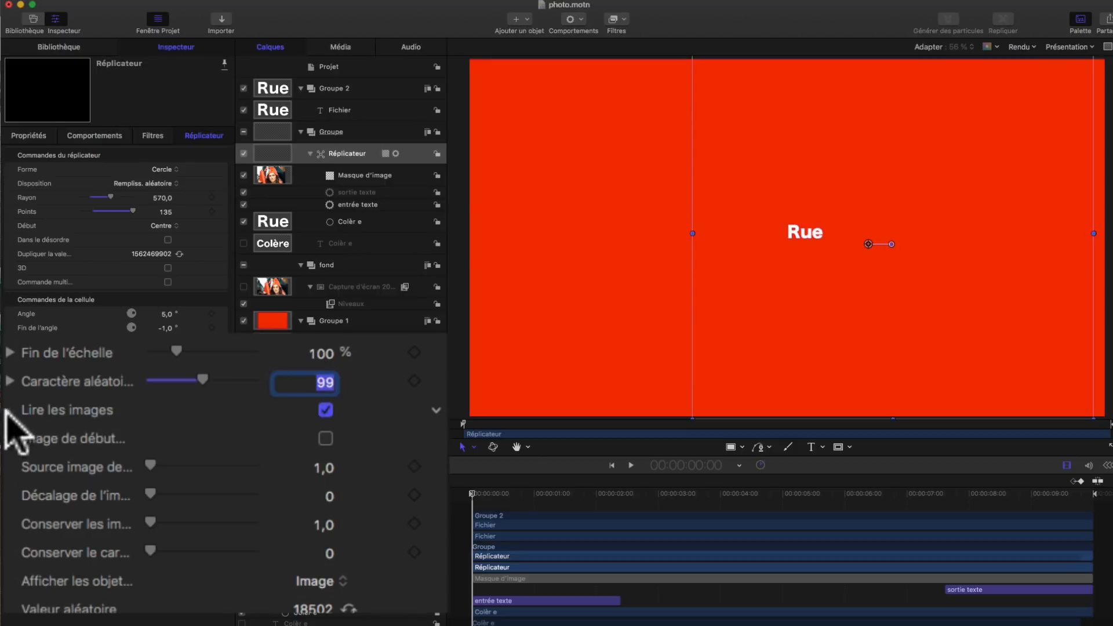
left_click(325, 410)
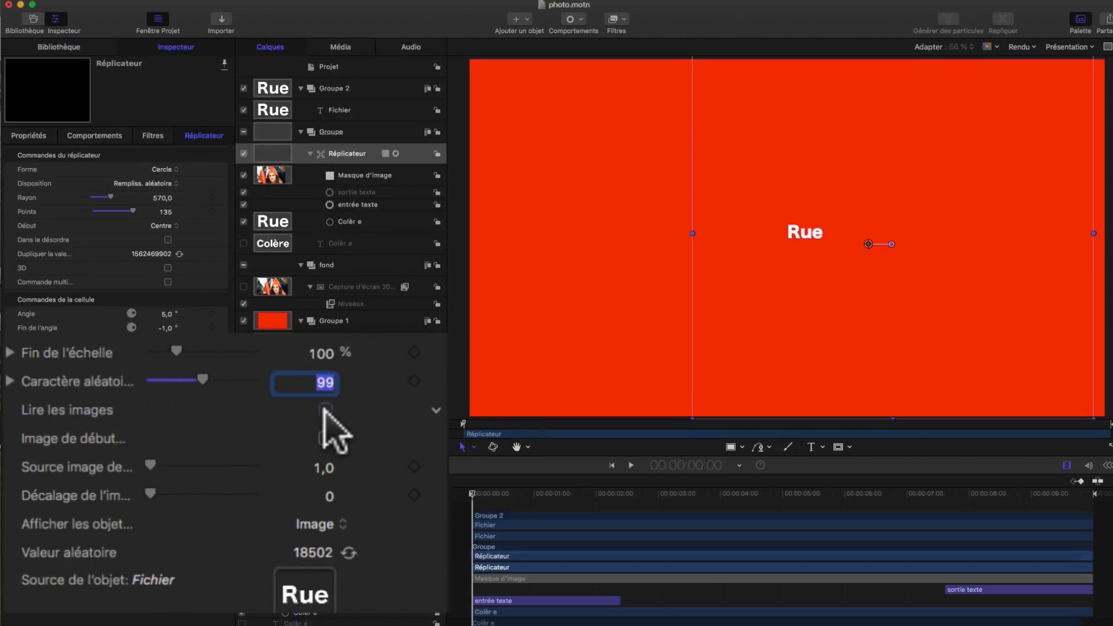
left_click(326, 439)
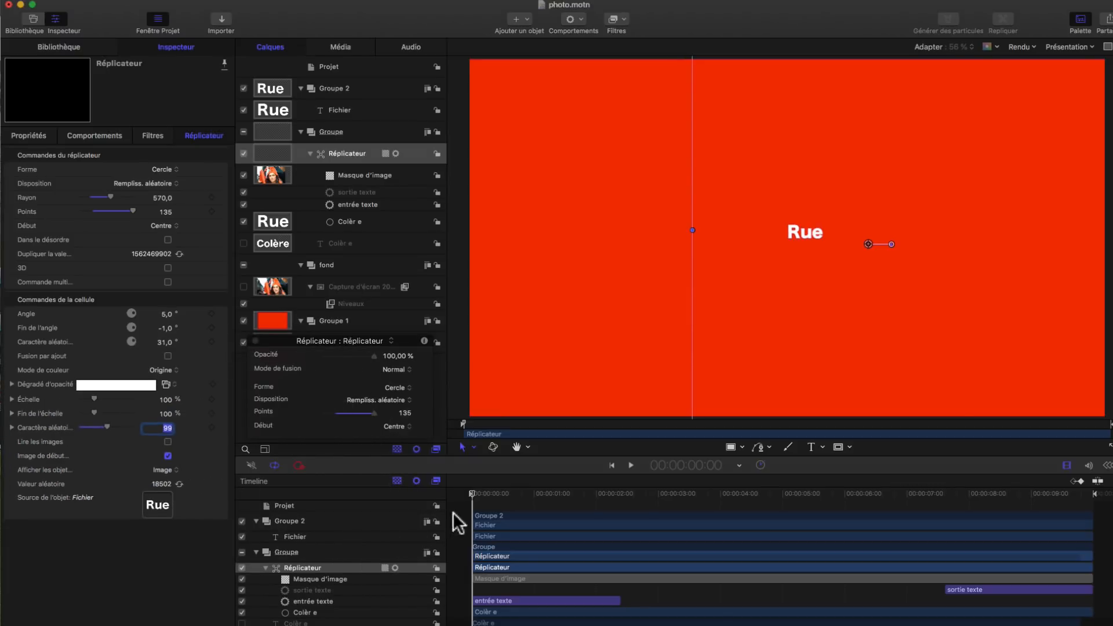
- Play the composition to check the mix of replicated words, and hide the original Fichier text in Groupe 2
key("space")
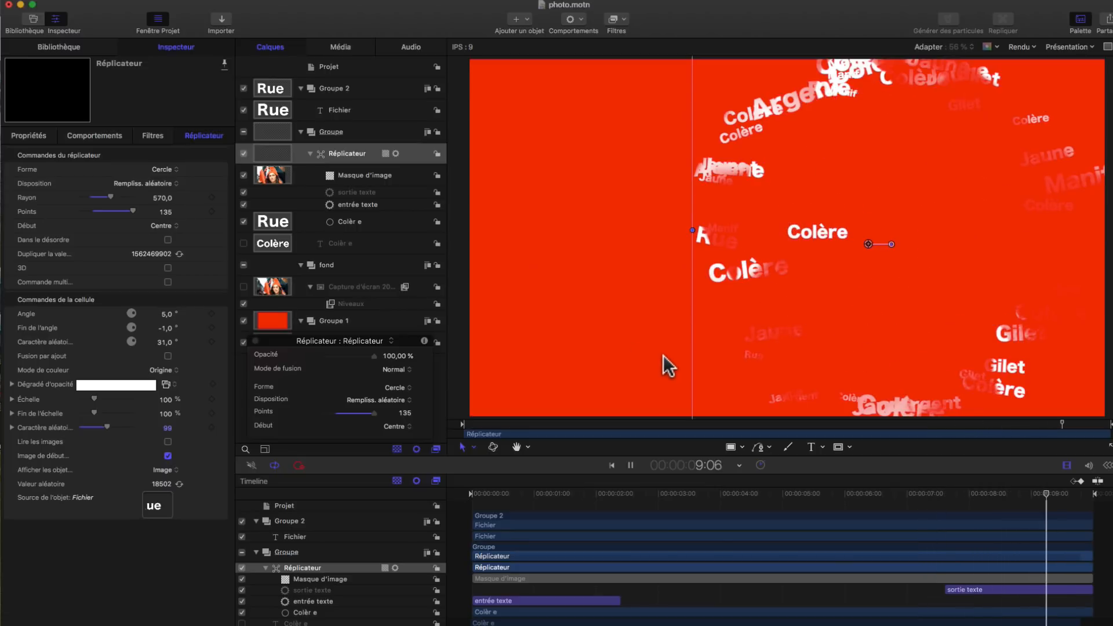
key("space")
left_click(256, 340)
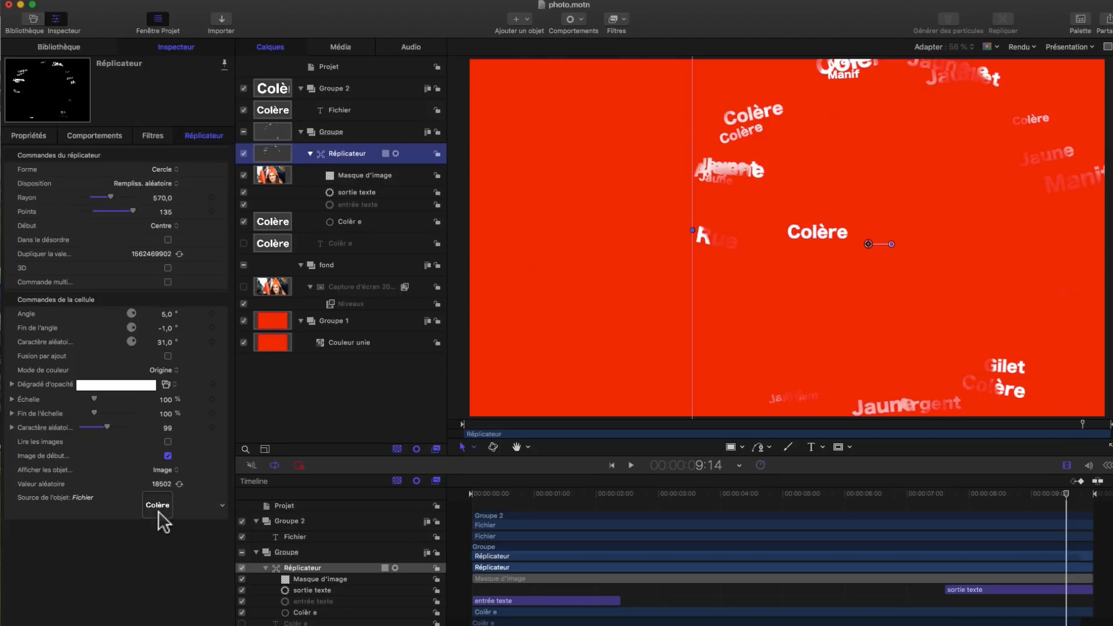
left_click(243, 88)
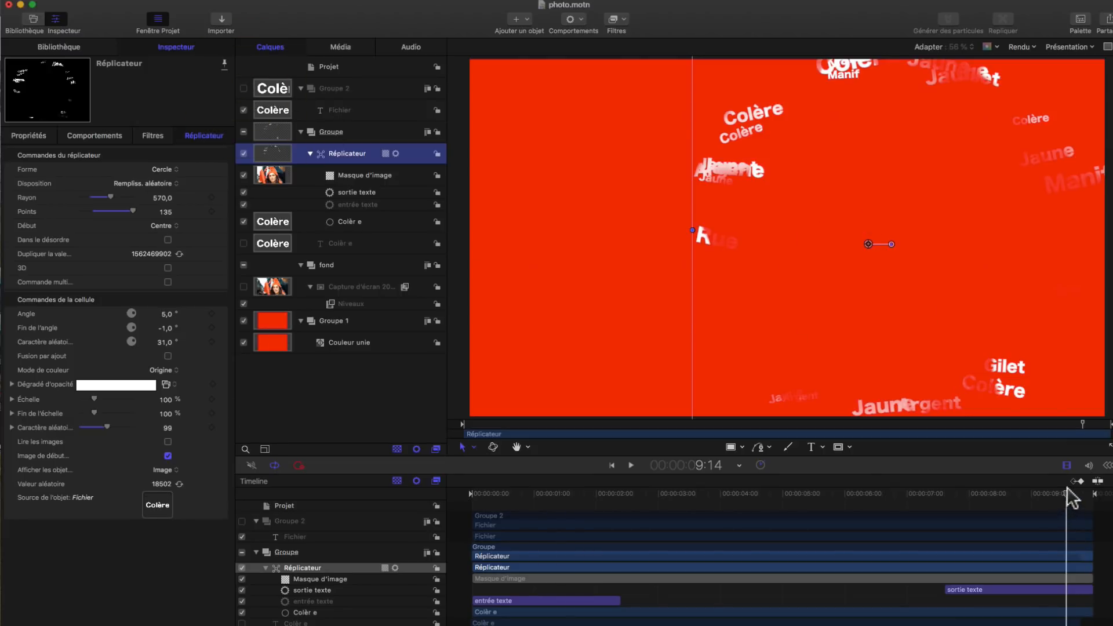
- At 3:09, set the Réplicateur's Angle, Fin de l'angle and angle randomness to 0°
left_click_drag(1073, 498, 684, 586)
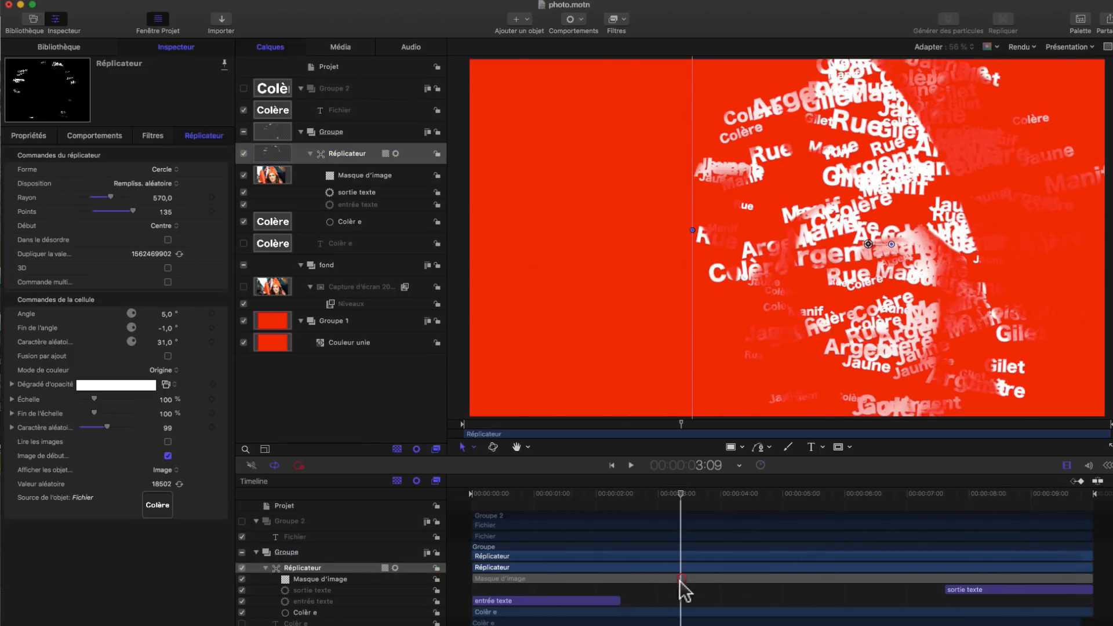
left_click(166, 328)
type("0")
left_click(161, 342)
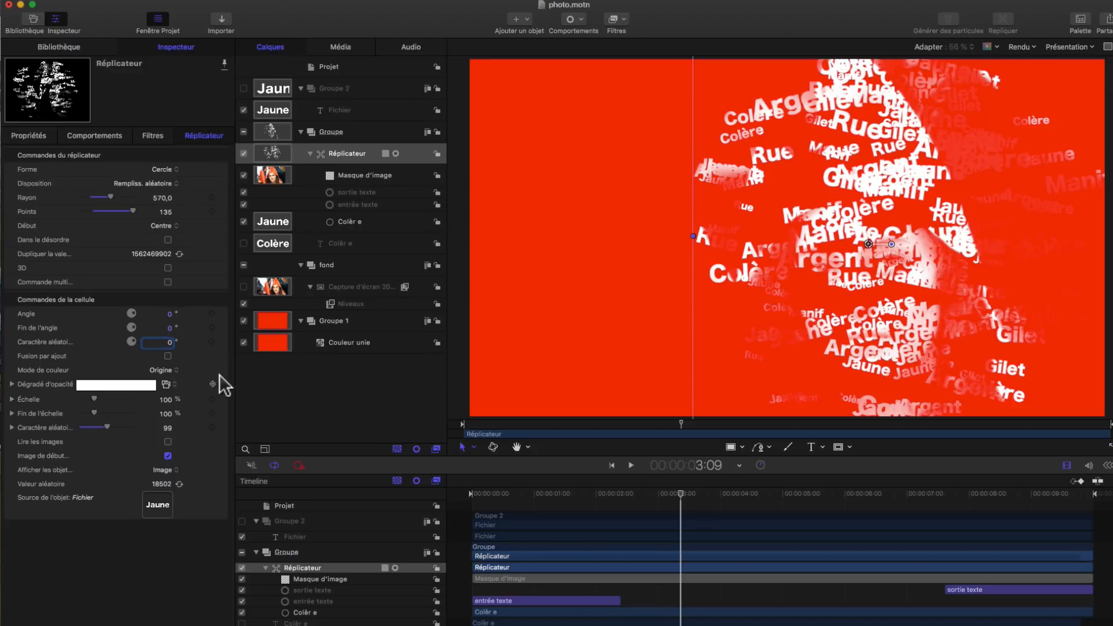
- Generate new random layouts for the Réplicateur's words and set its circle radius to 637
left_click(179, 254)
left_click(179, 254)
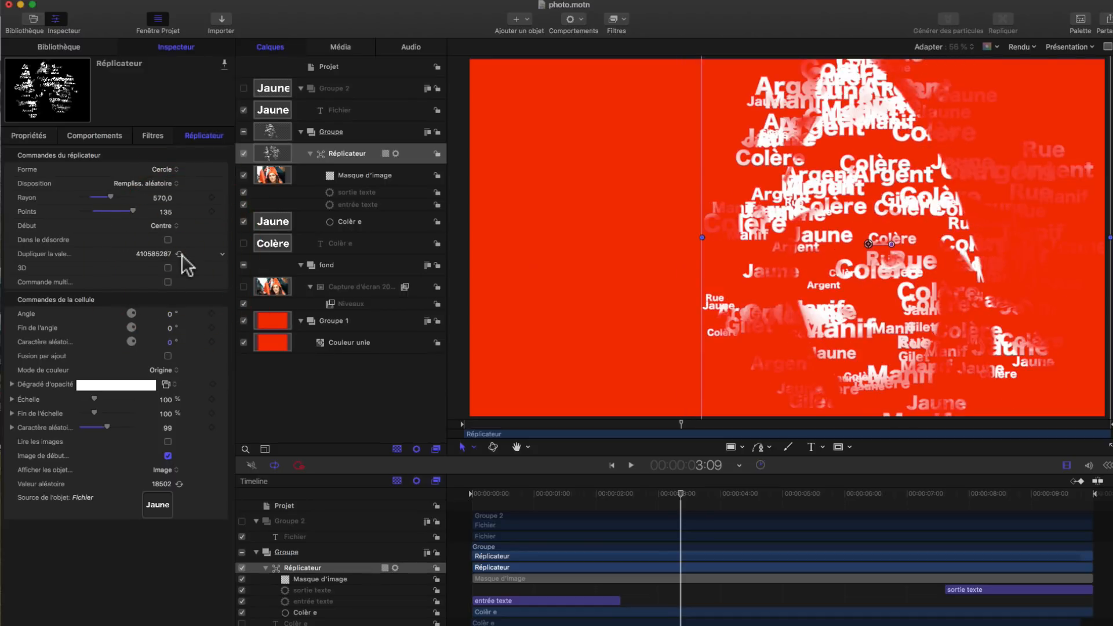
left_click(179, 254)
left_click(179, 254)
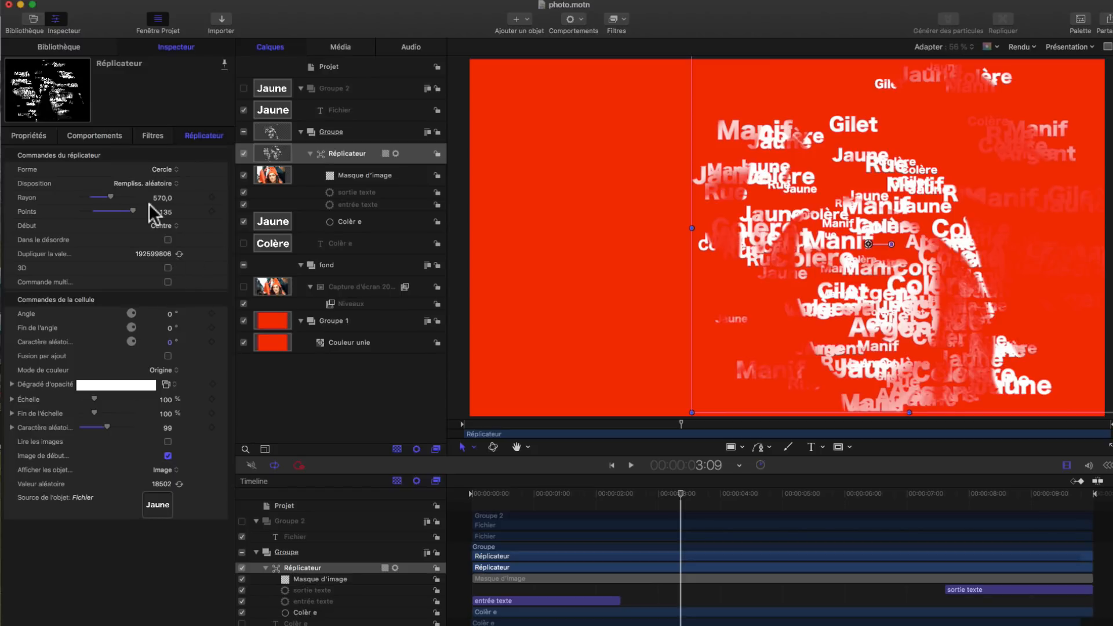
left_click_drag(111, 197, 114, 198)
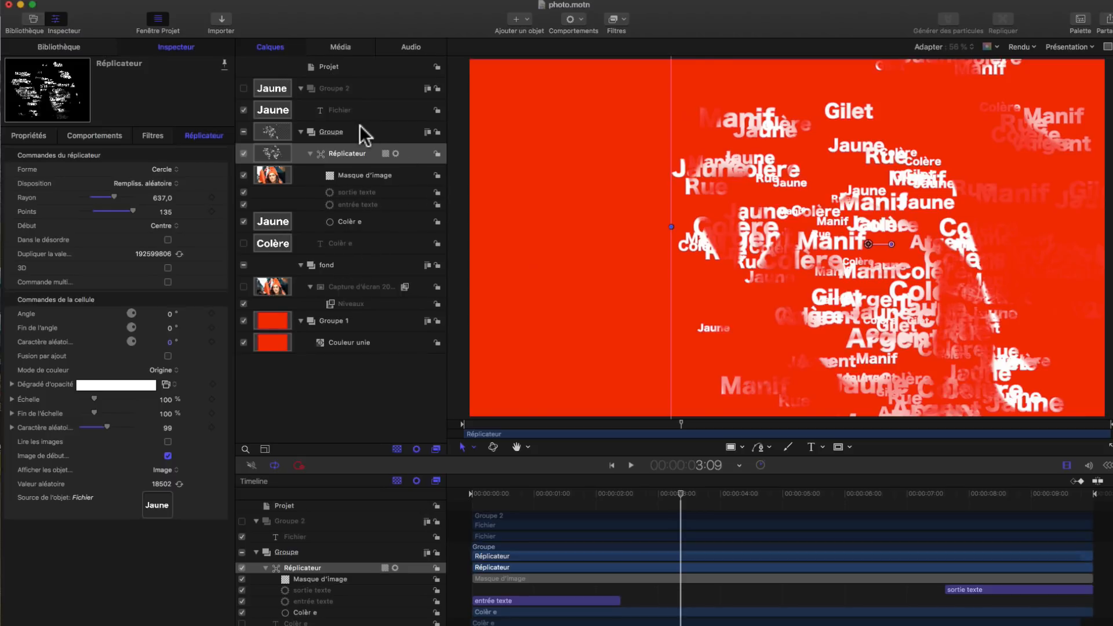
- Set the text size of the Fichier generator to 88
left_click(338, 111)
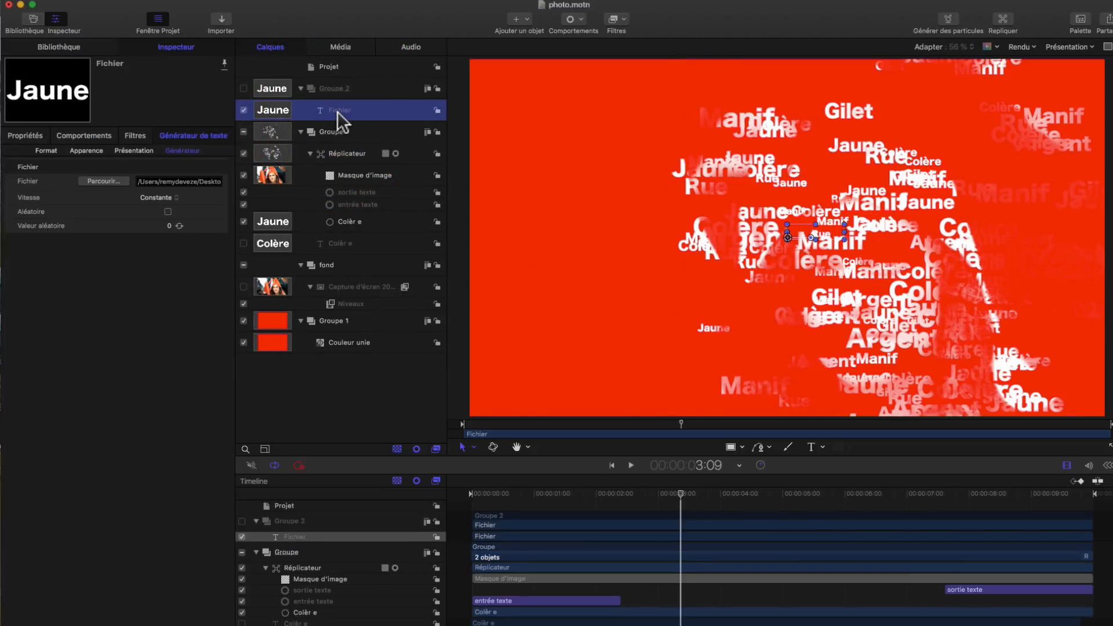
left_click(39, 149)
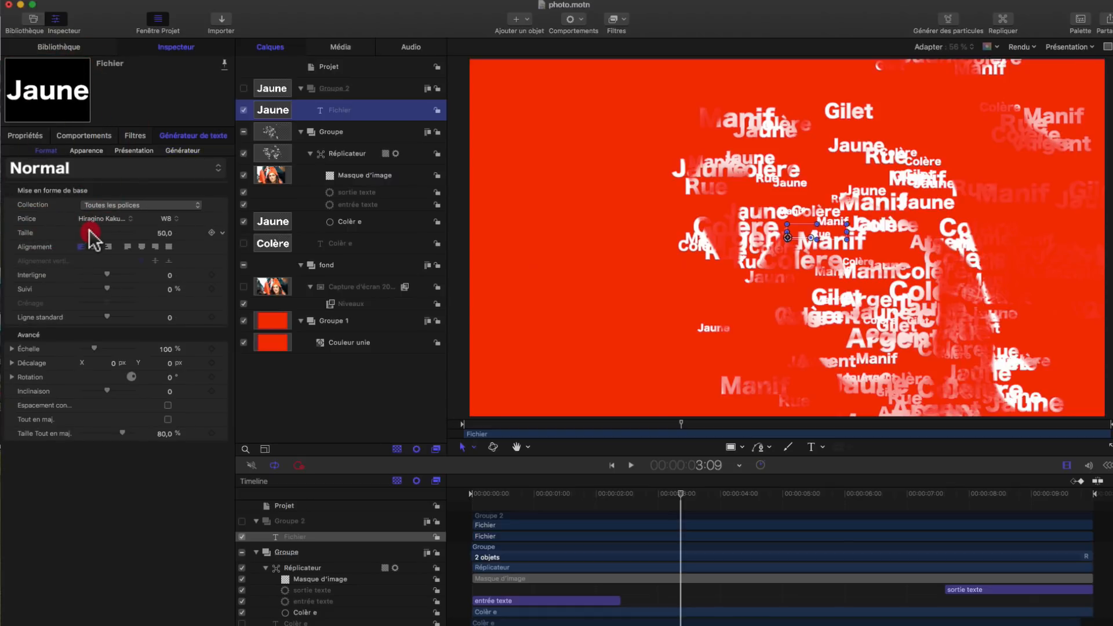
left_click_drag(90, 232, 96, 230)
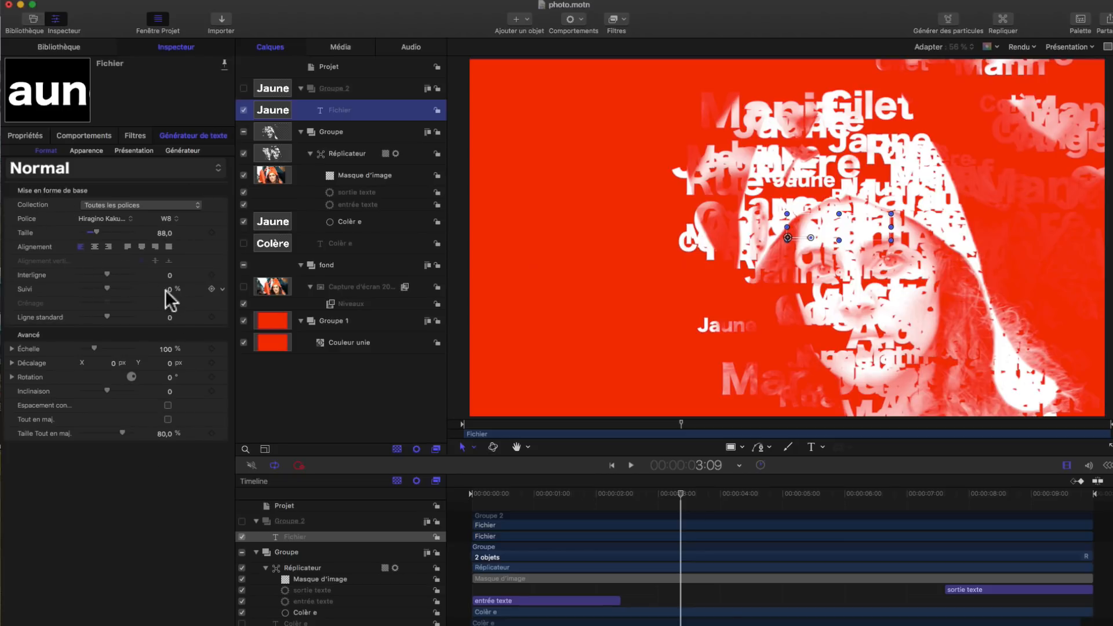
- Set the Réplicateur's scale randomness to 94 and its number of points to 160
left_click(350, 155)
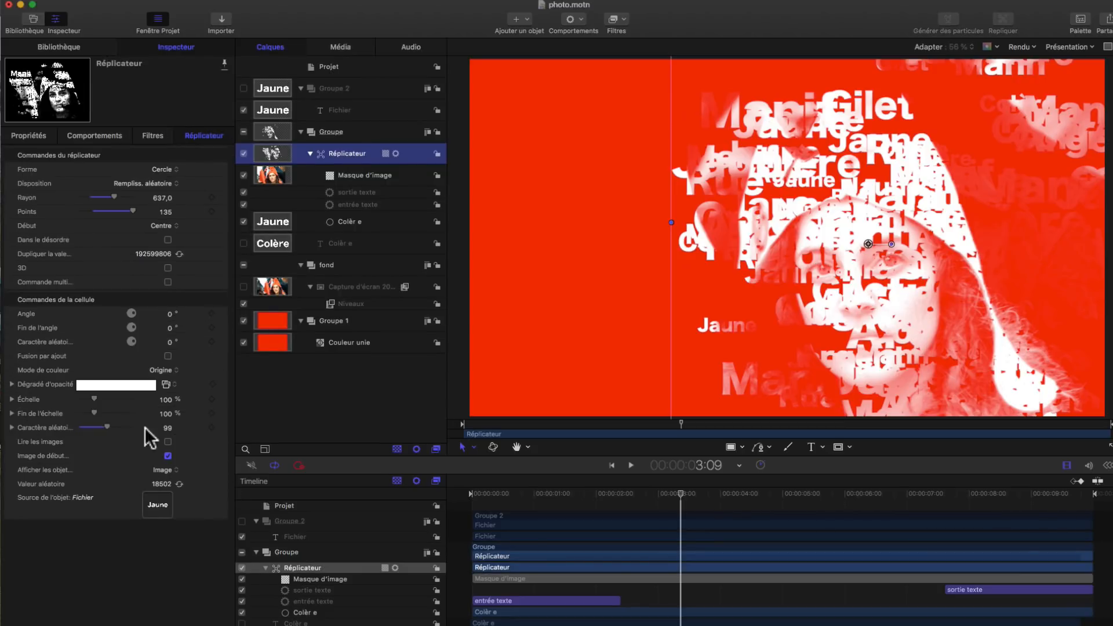
mouse_move(109, 427)
left_mouse_down()
mouse_move(127, 426)
mouse_move(105, 432)
left_mouse_up()
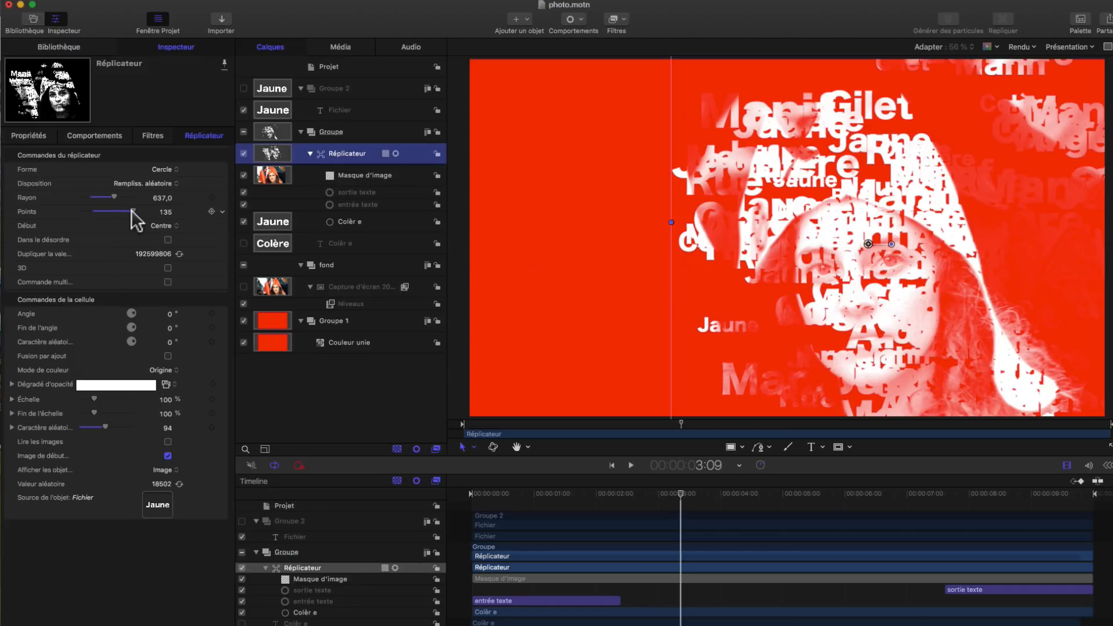
left_click(169, 213)
type("1")
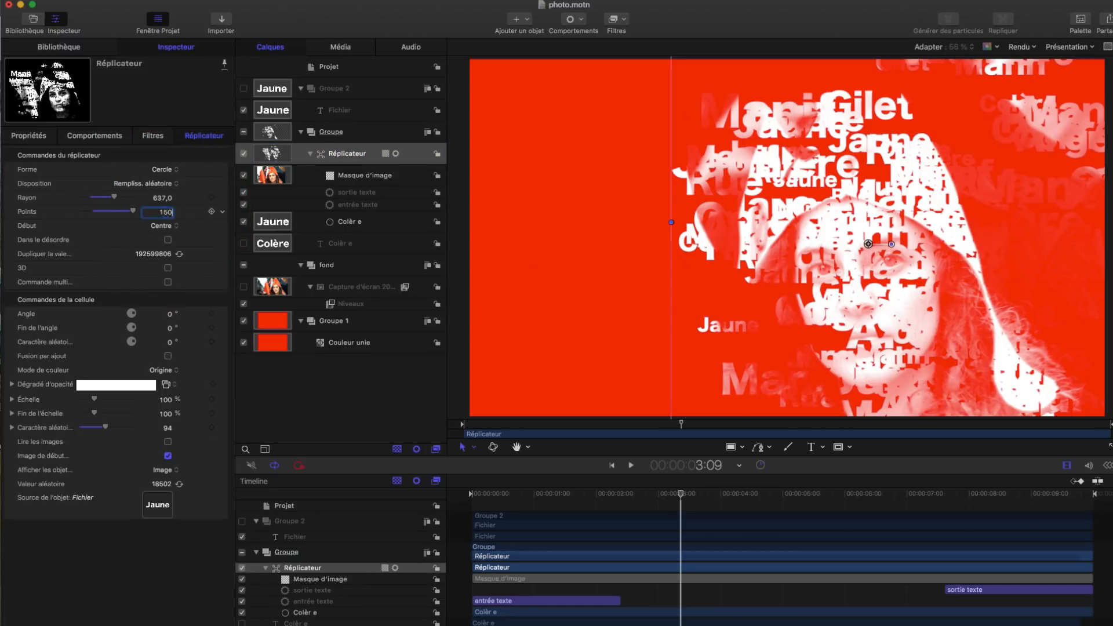
type("50")
key("Return")
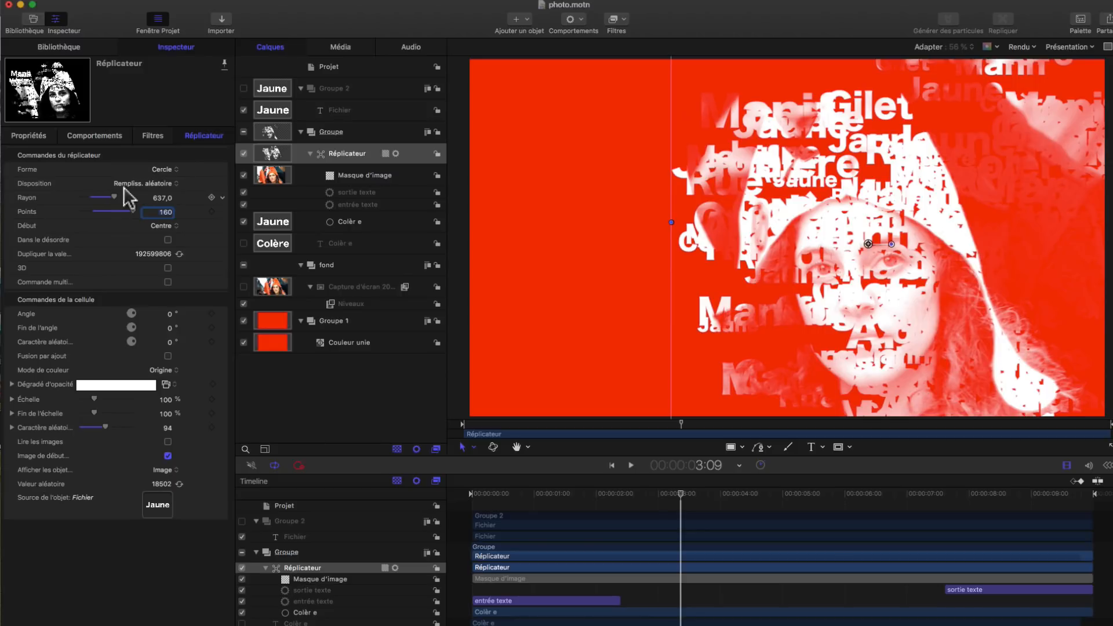
- Change the Réplicateur's shape to Rectangle, shift it left to cover the whole face, and set its points to 140
left_click(166, 174)
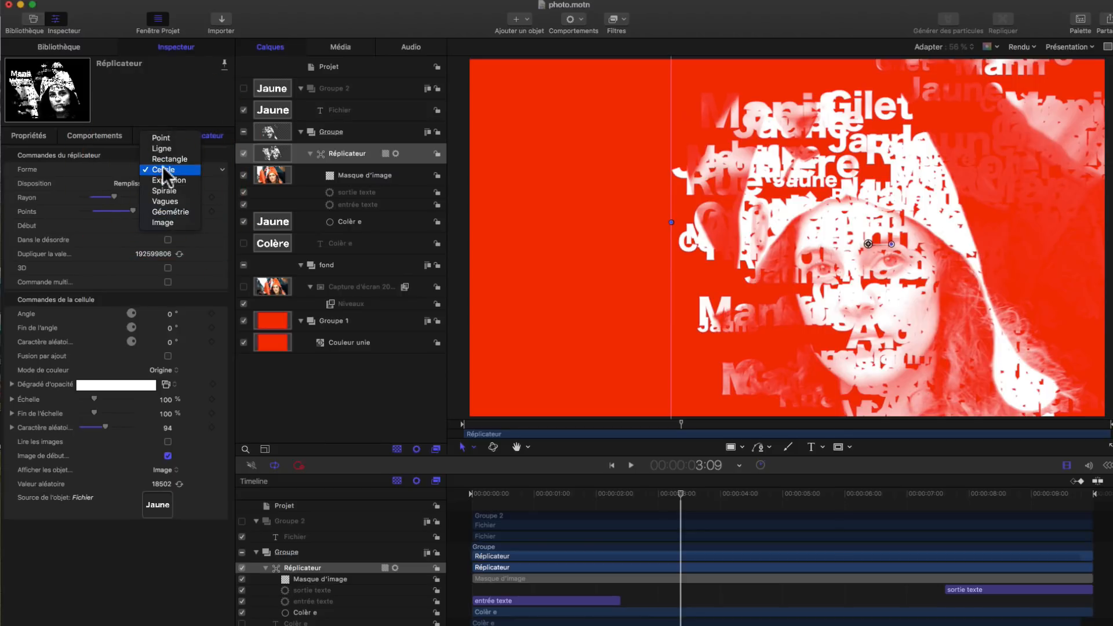
left_click(166, 158)
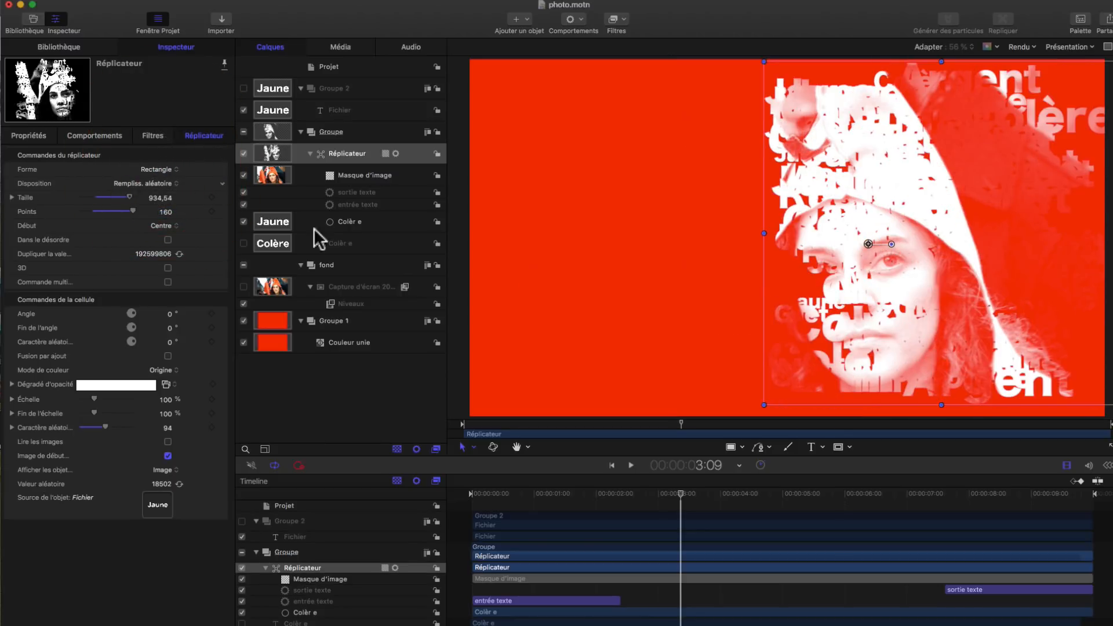
left_click_drag(868, 240, 798, 236)
left_click(165, 212)
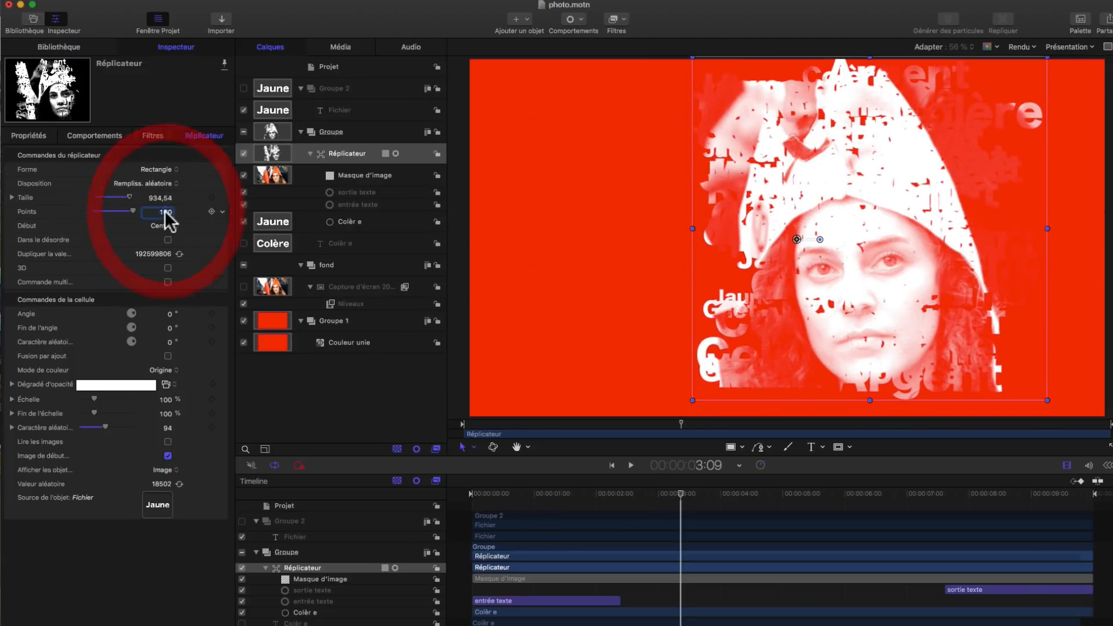
type("1")
key("Return")
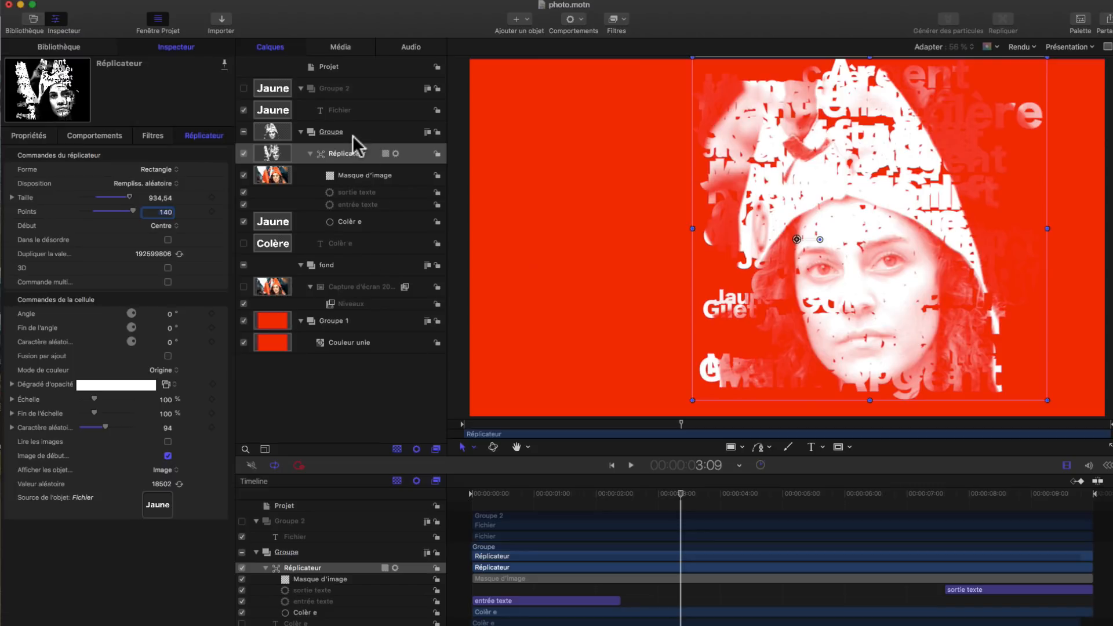
- Set the text size of the Fichier generator to 68
left_click(348, 112)
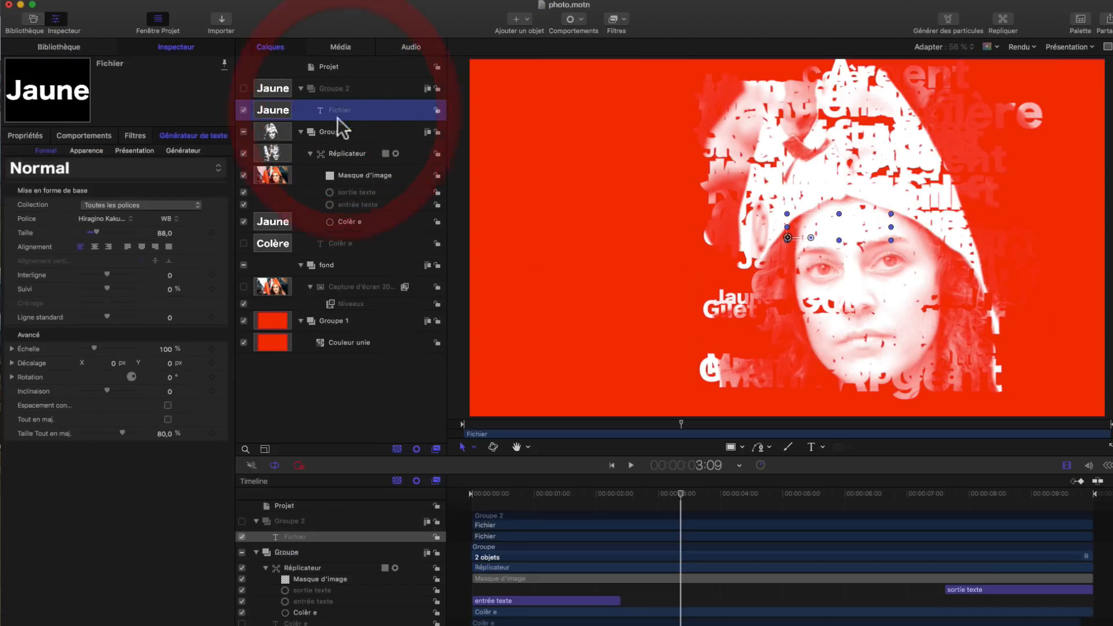
left_click_drag(95, 231, 93, 234)
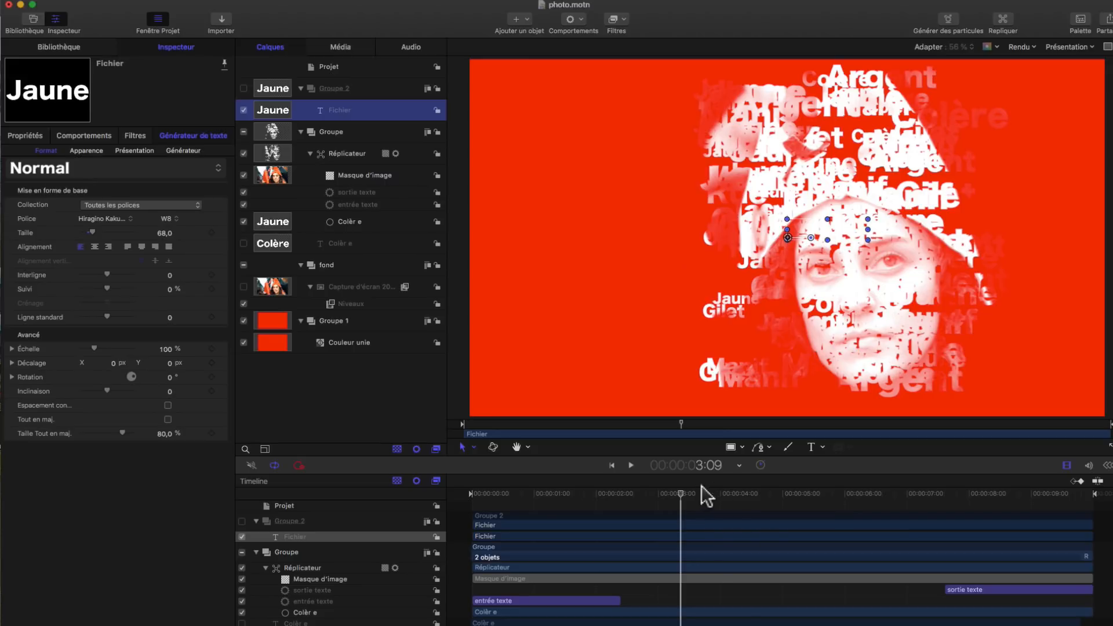
- Play the animation from the beginning to check the entrance of the replicated words
left_click_drag(682, 494, 427, 542)
key("space")
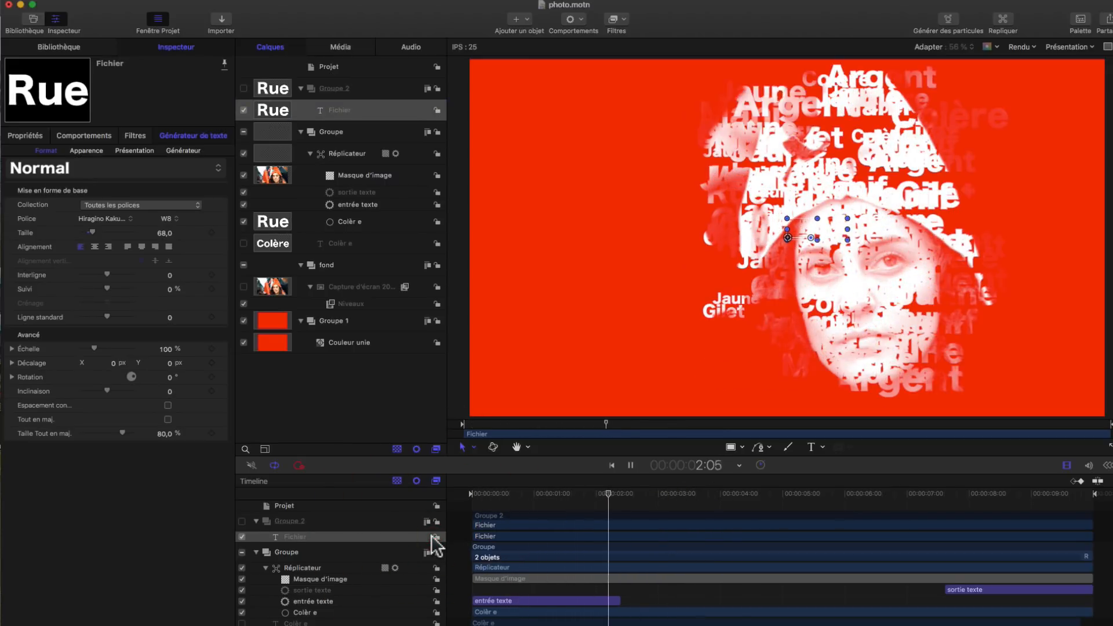
key("space")
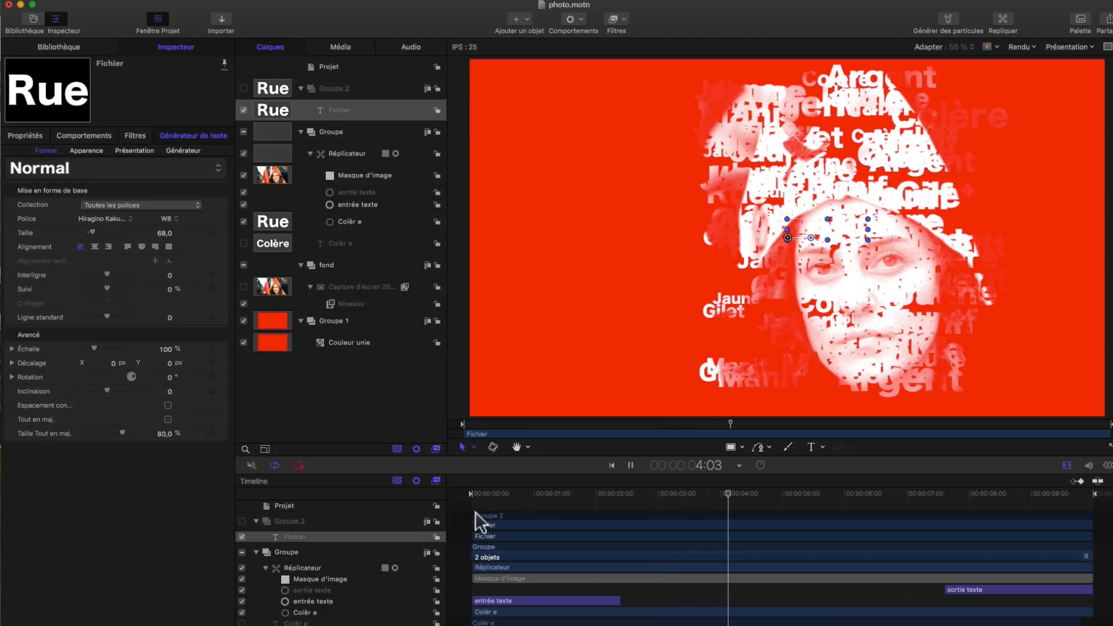
- Preview the Réplicateur's build from the beginning and set its Début origin to En haut à gauche
left_click(353, 154)
left_click_drag(725, 498, 464, 532)
key("space")
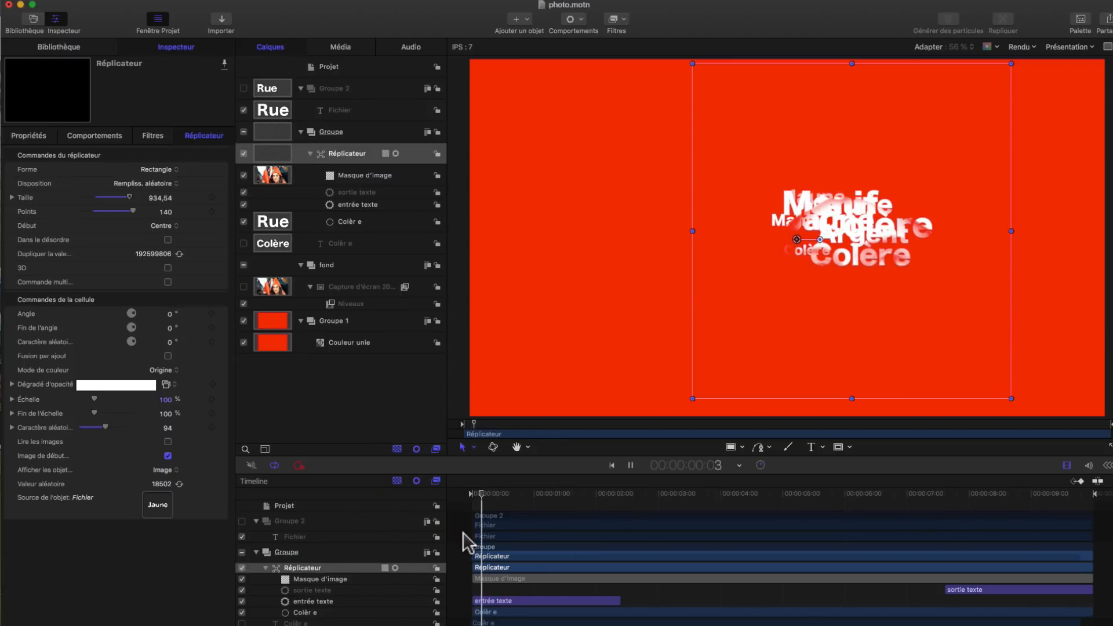
key("space")
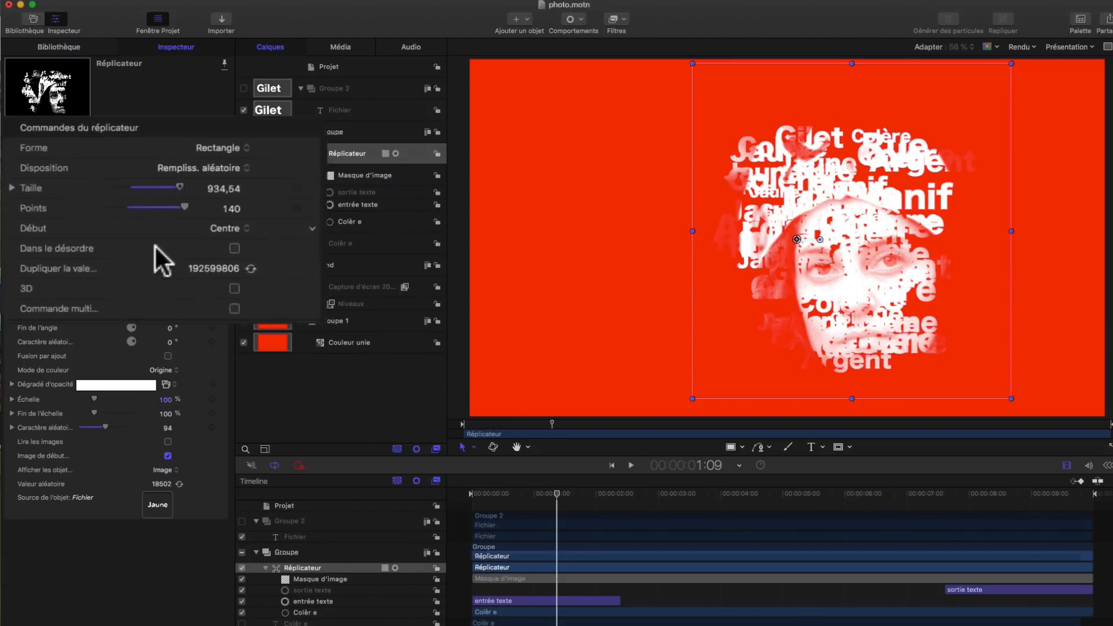
left_click(168, 226)
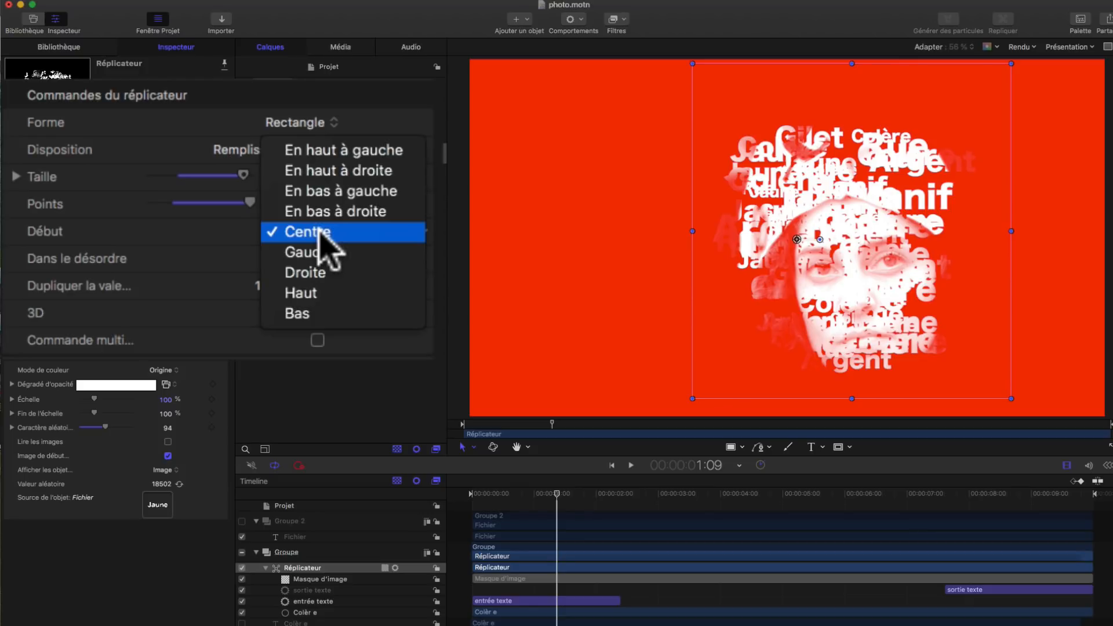
left_click(322, 150)
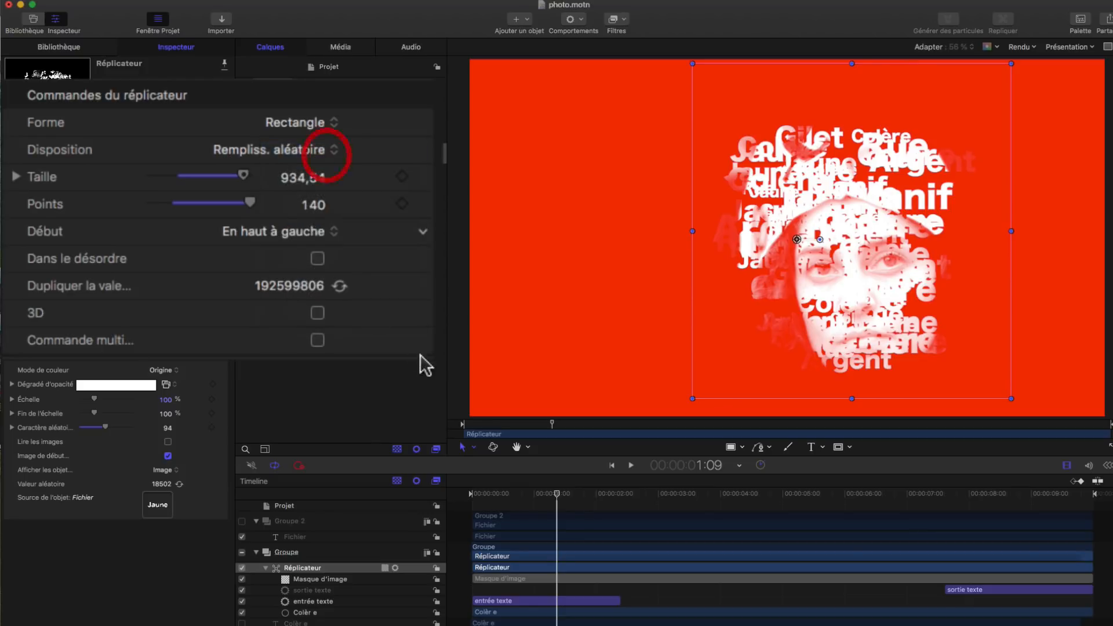
- Deselect all objects and play the composition from the start to review the new word build order
left_click_drag(556, 493, 455, 498)
left_click(442, 506)
key("space")
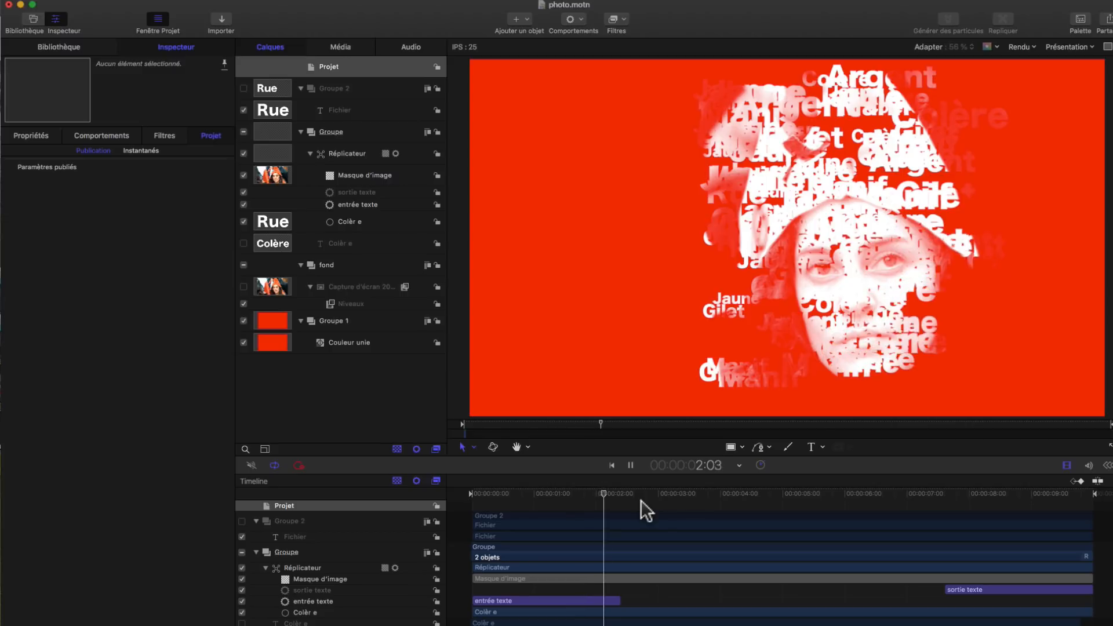
key("space")
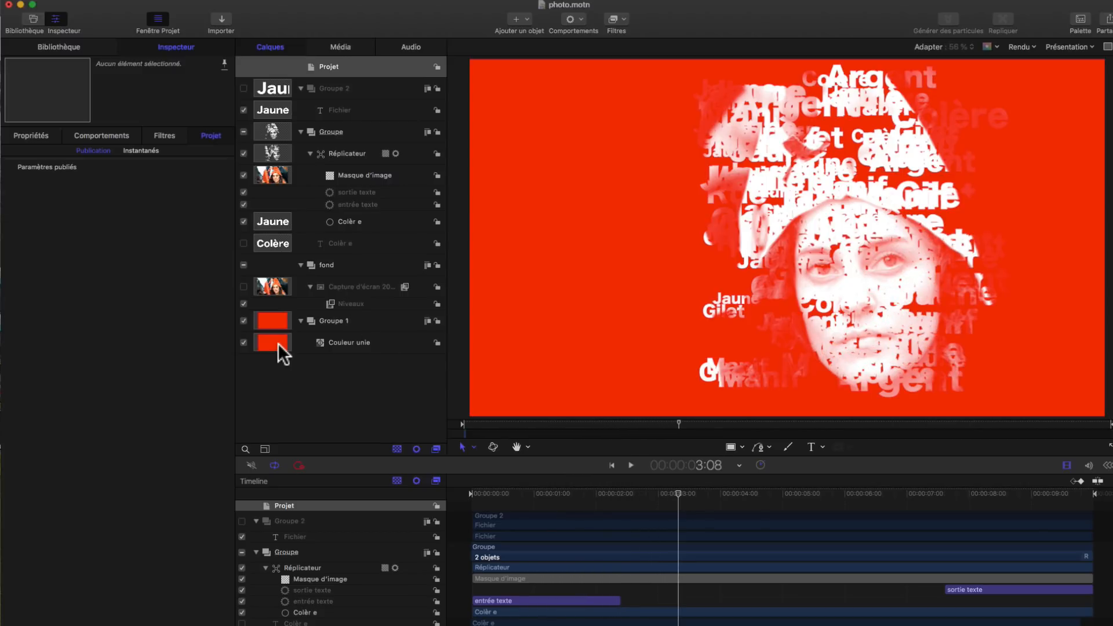
- Change the Couleur unie background to black (Réglisse) and move the colour palette clear of the layer list
left_click(277, 342)
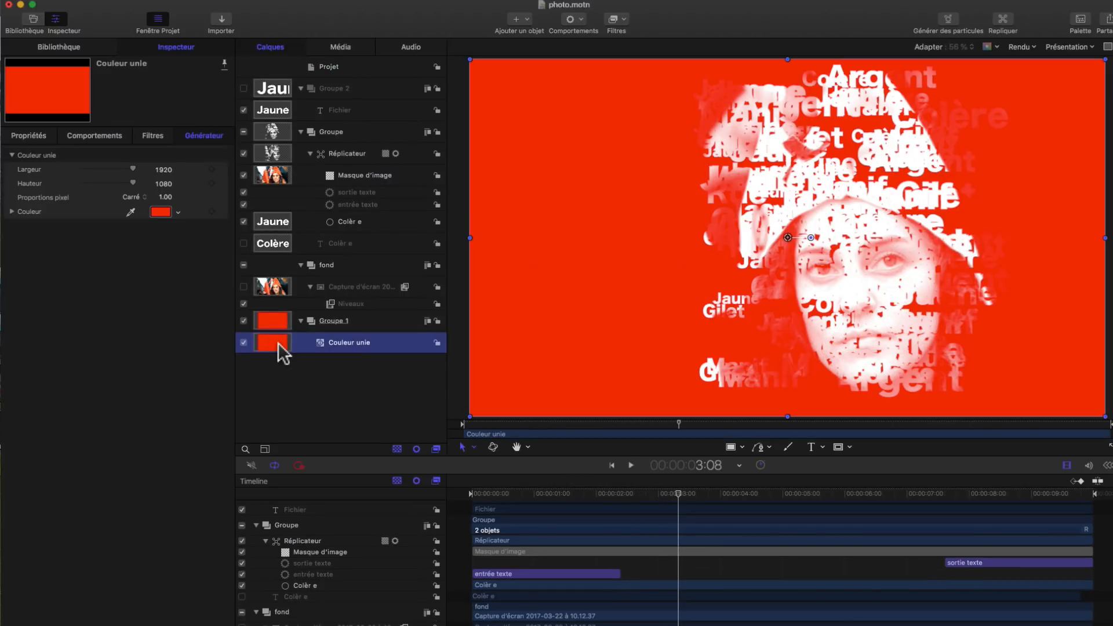
left_click(160, 212)
left_click(354, 358)
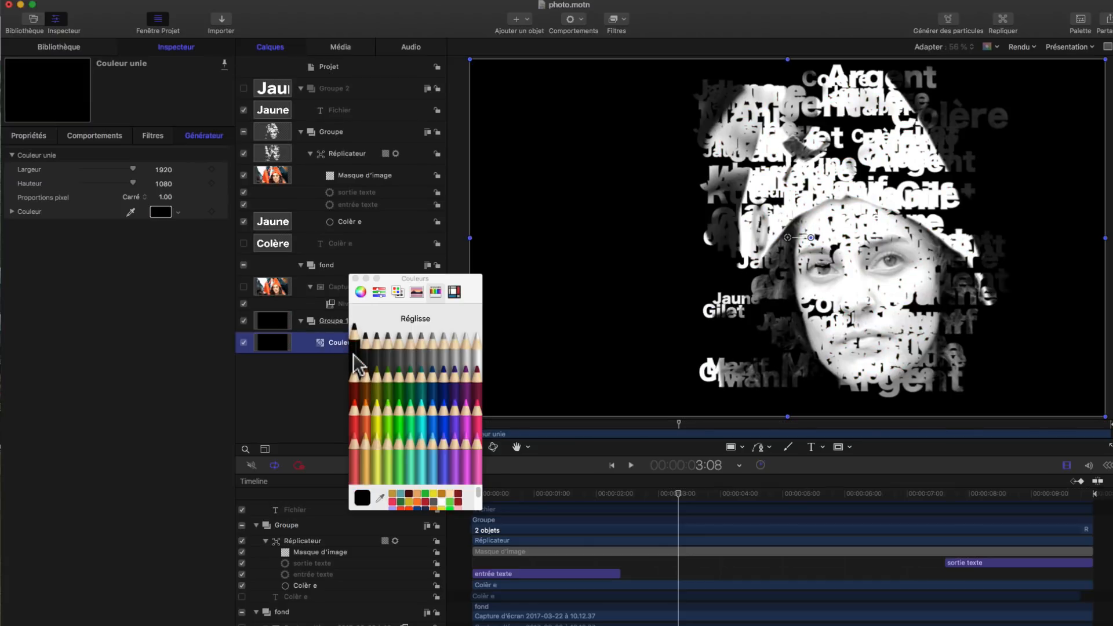
left_click_drag(455, 294, 194, 306)
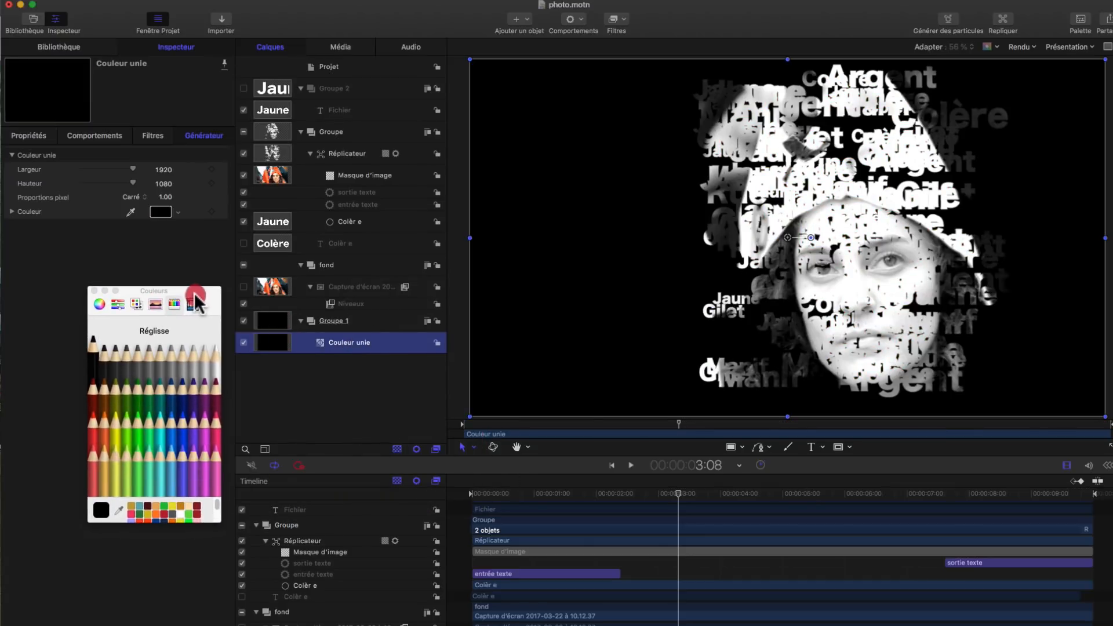
- Play the composition from the start to review the words against the black background
left_click_drag(678, 501, 470, 510)
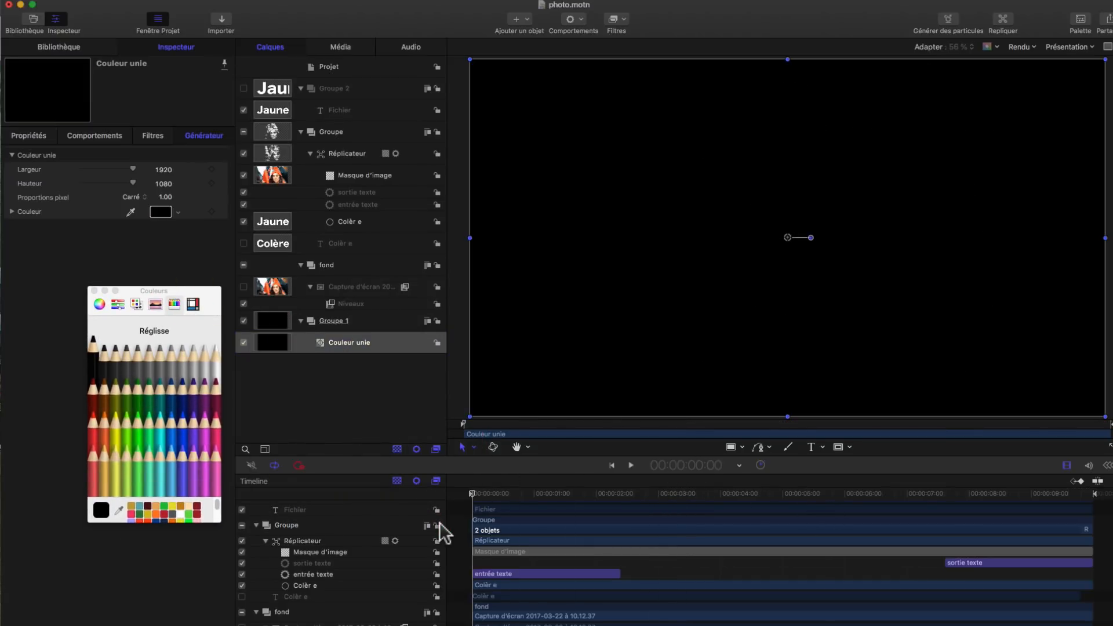
key("space")
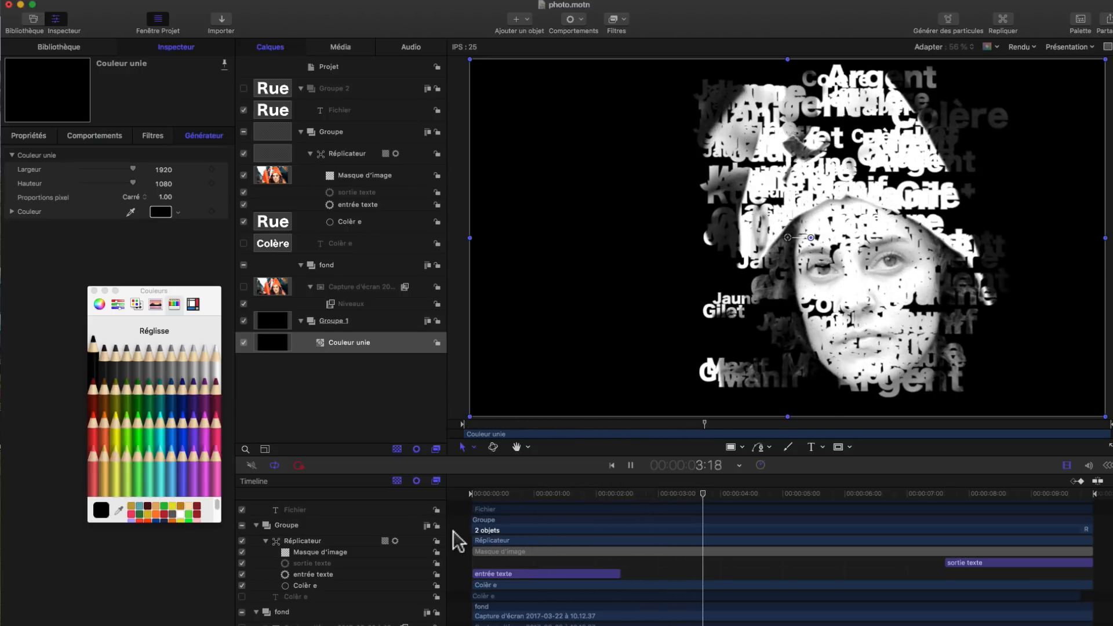
key("space")
- Apply the Coloriser colour filter to the Réplicateur
left_click(348, 154)
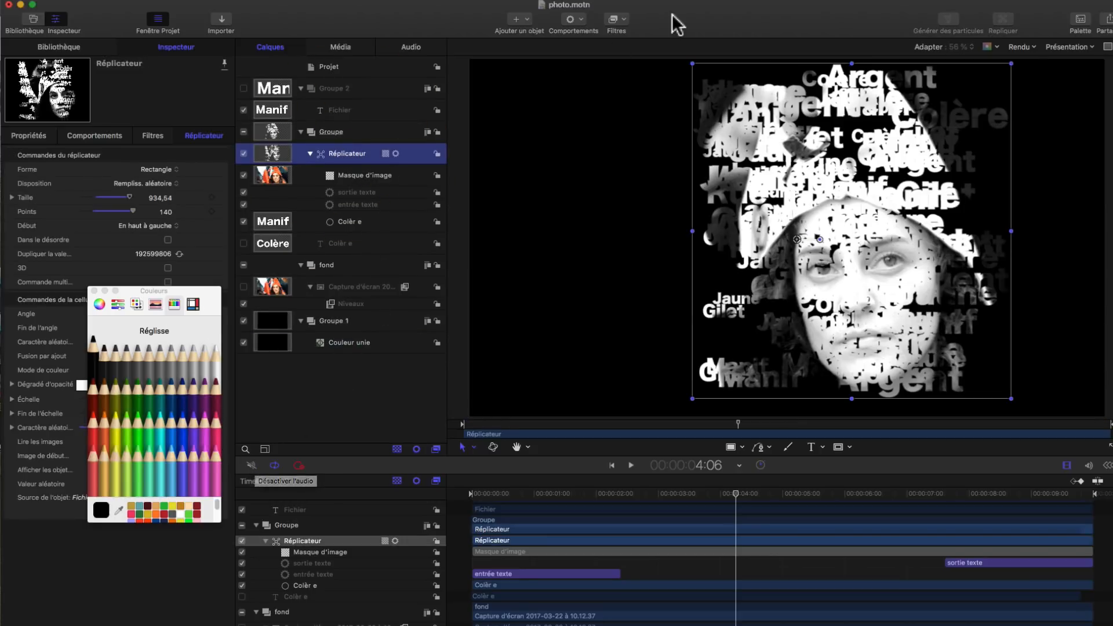
left_click(625, 18)
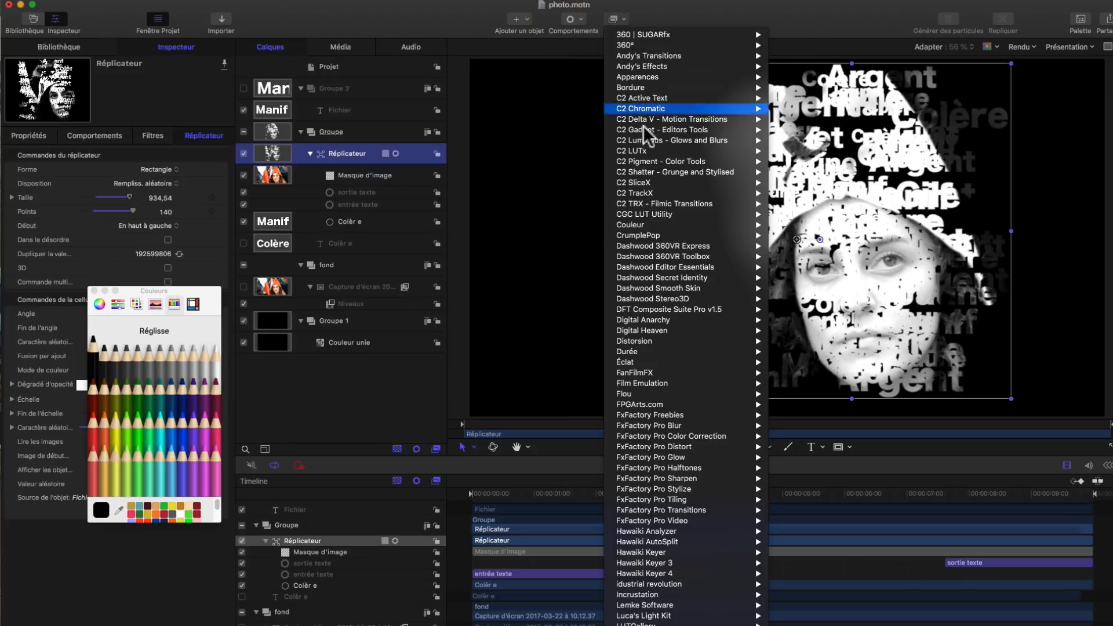
mouse_move(646, 235)
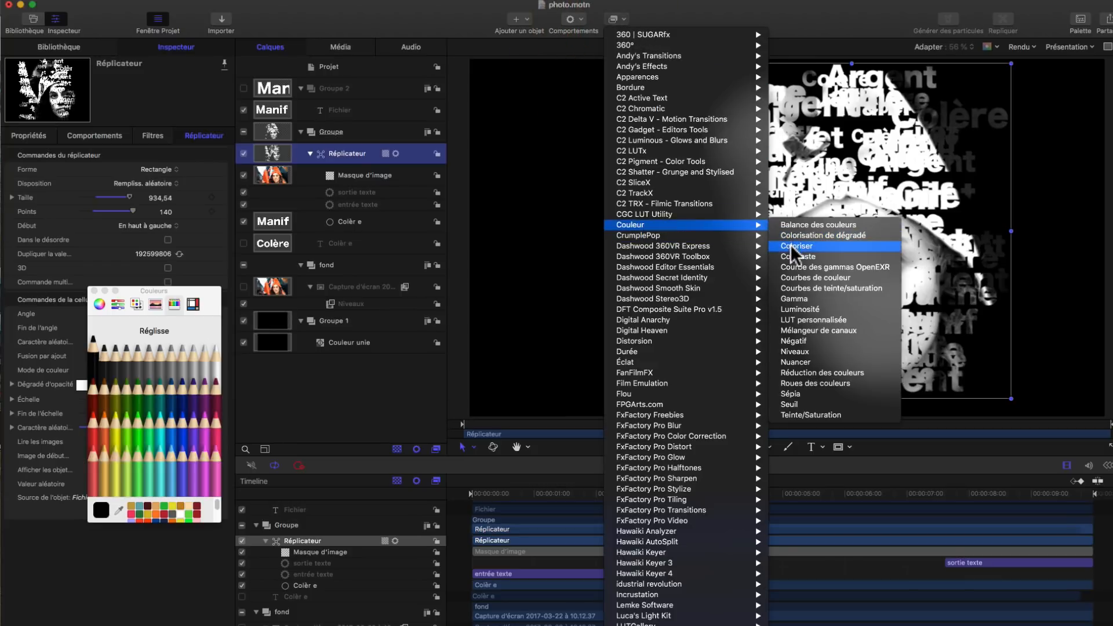
left_click(797, 249)
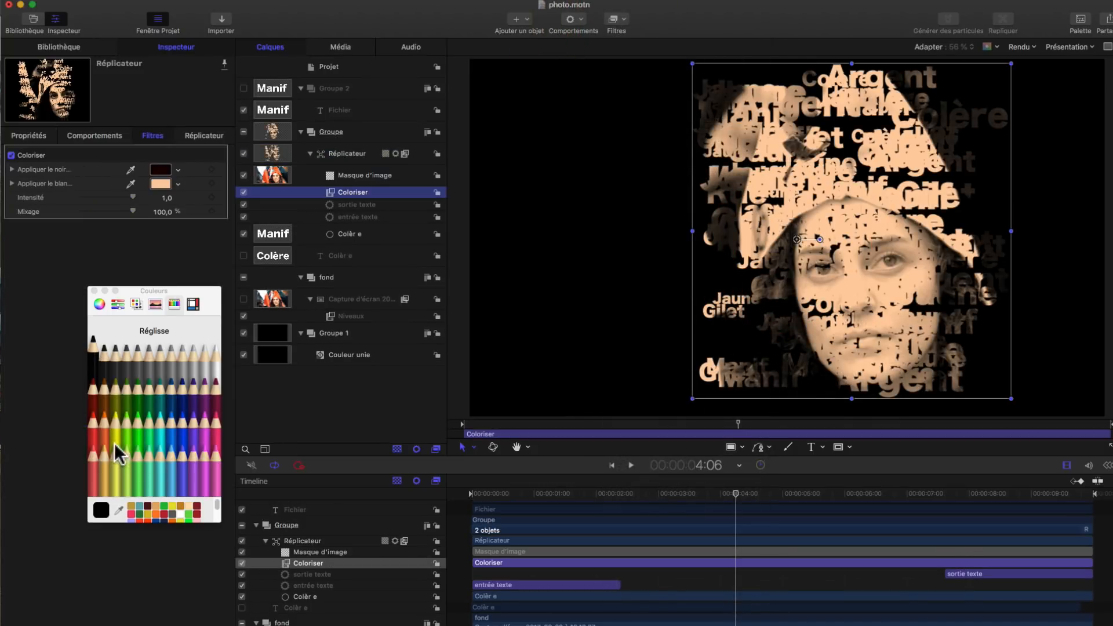
- Try Banane and Citron for the Coloriser filter, and open the colour picker for its white replacement colour
left_click(115, 461)
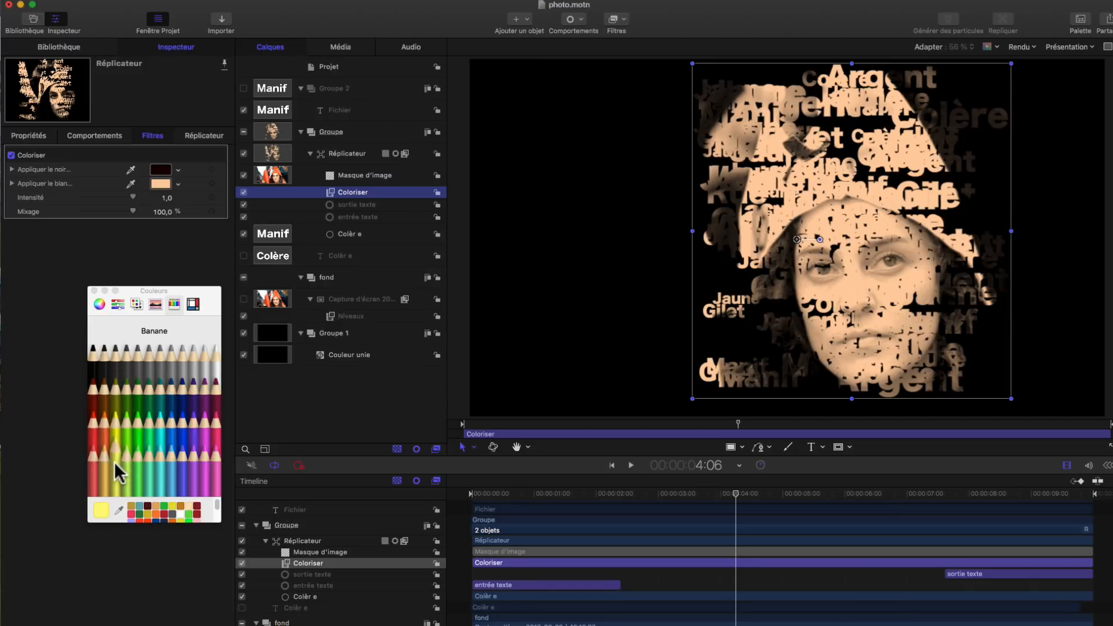
left_click(116, 444)
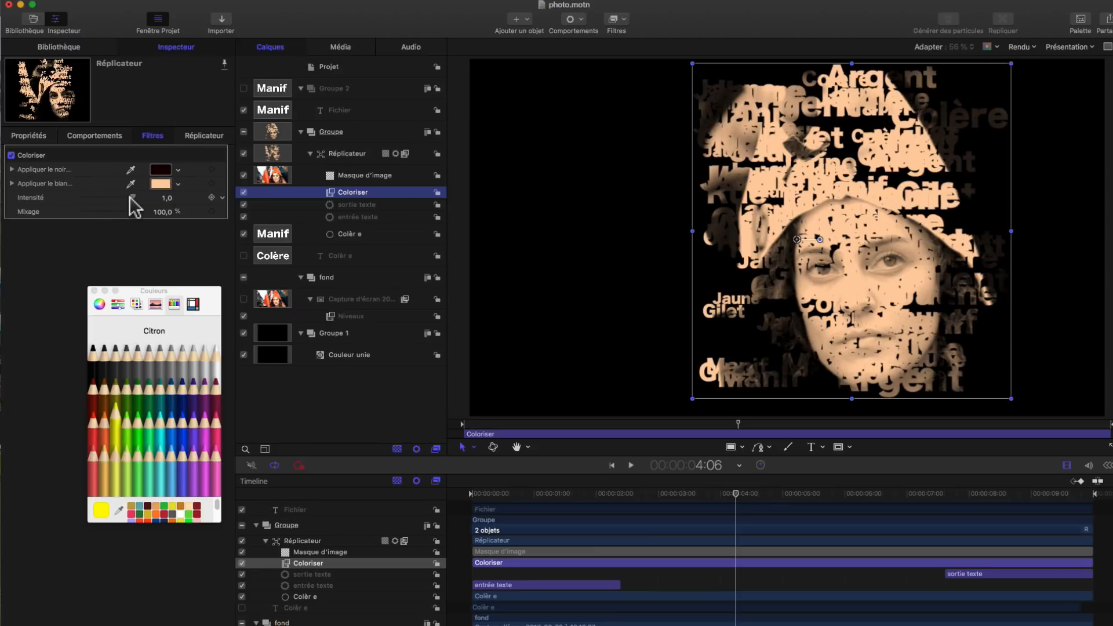
left_click(178, 185)
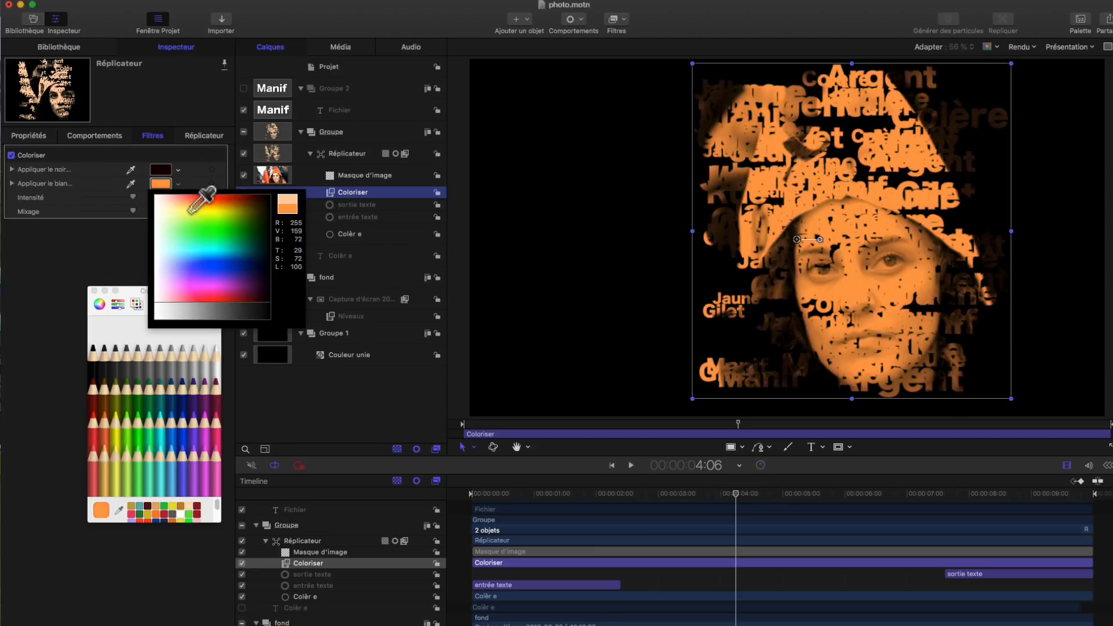